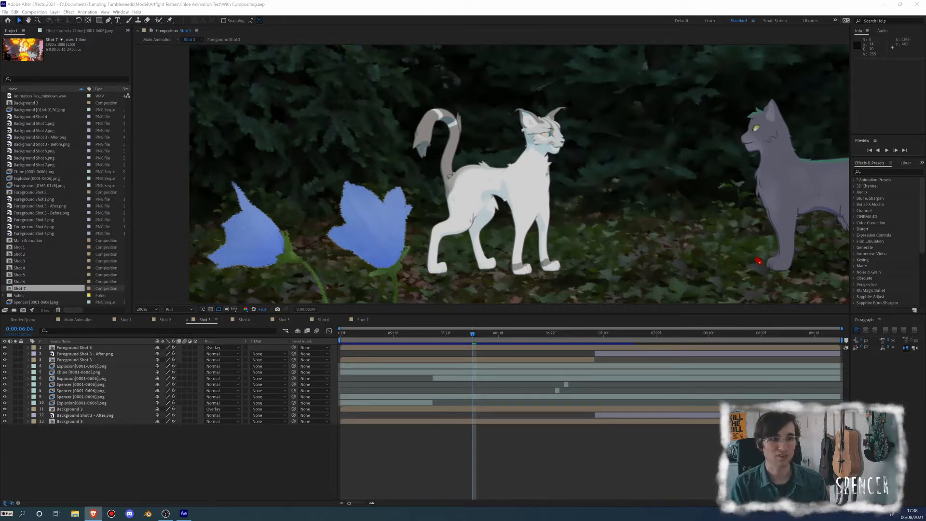
scroll(624, 136, down, 1)
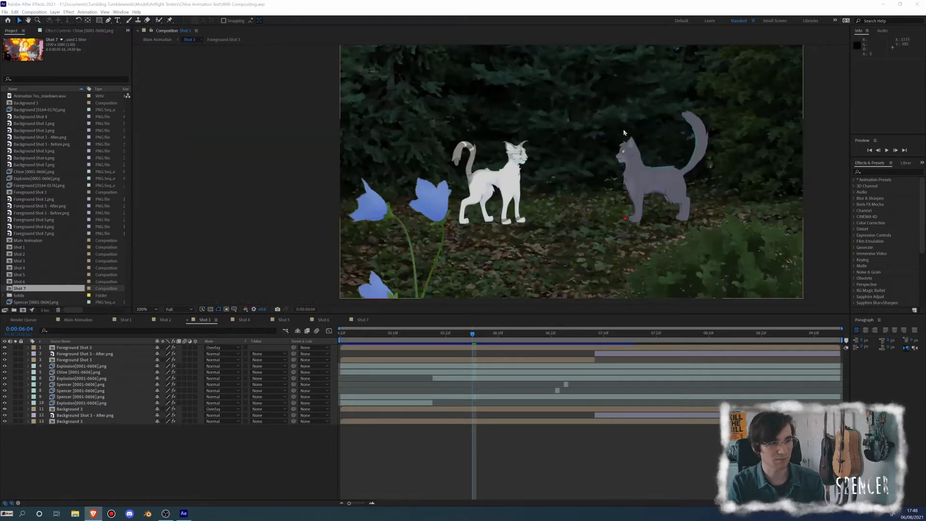
drag(602, 130, 513, 149)
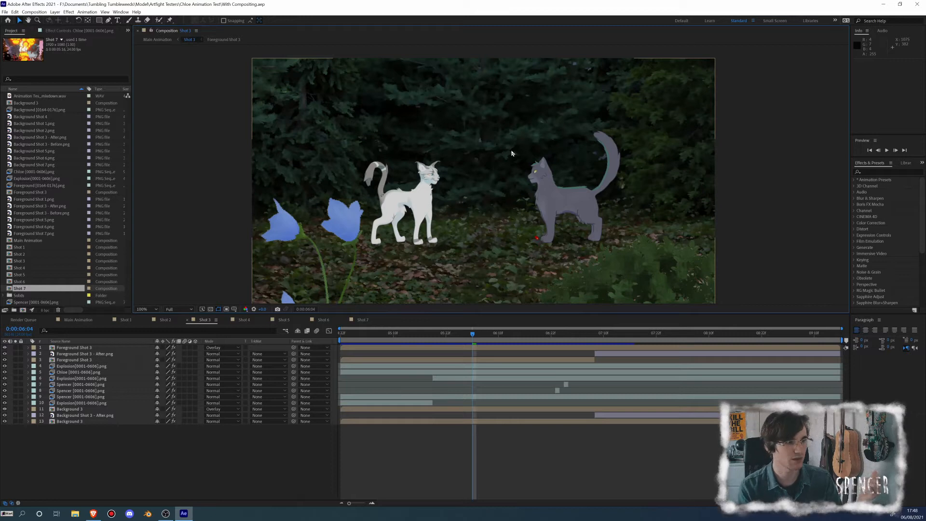
scroll(540, 189, up, 1)
drag(460, 163, 554, 151)
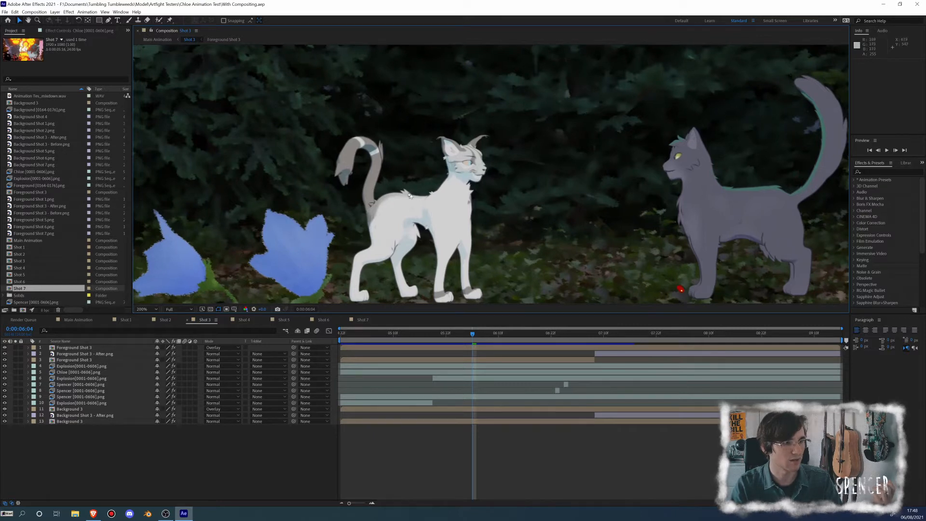
scroll(416, 197, down, 1)
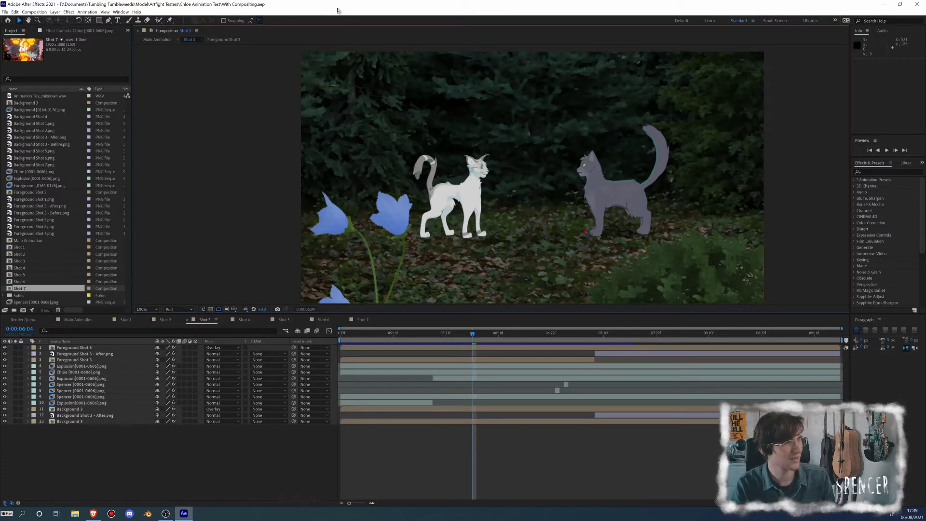
drag(518, 222, 490, 218)
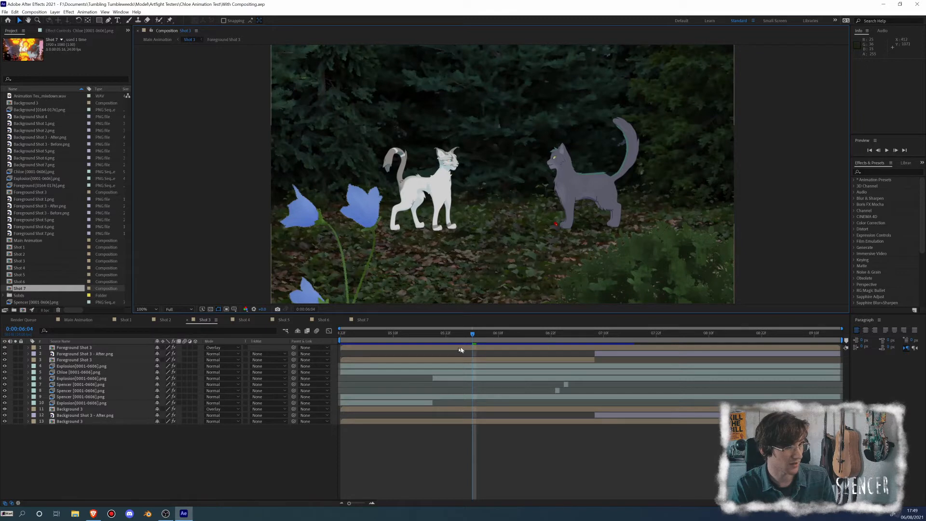
Step: Delete the topmost Foreground Shot 3 layer, the one in Overlay mode, and move the current time to 0:00:06:12
click(92, 348)
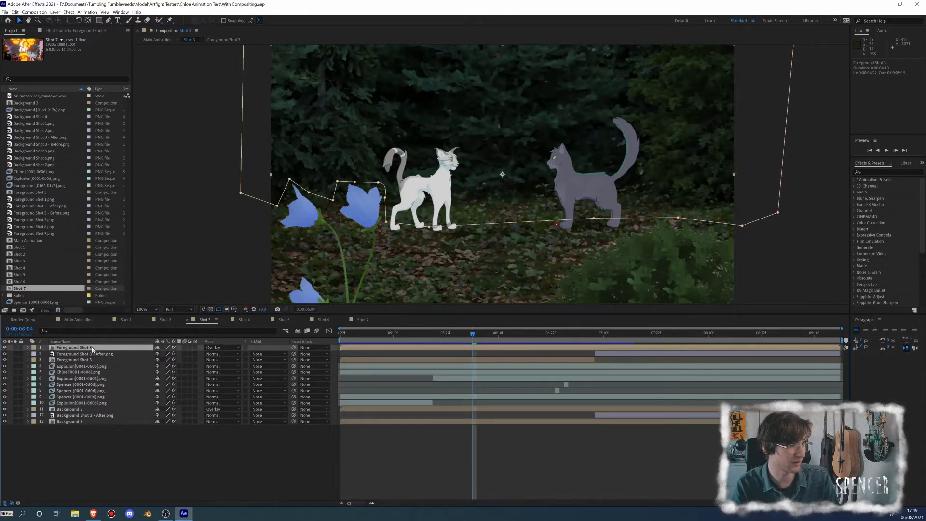
key(Delete)
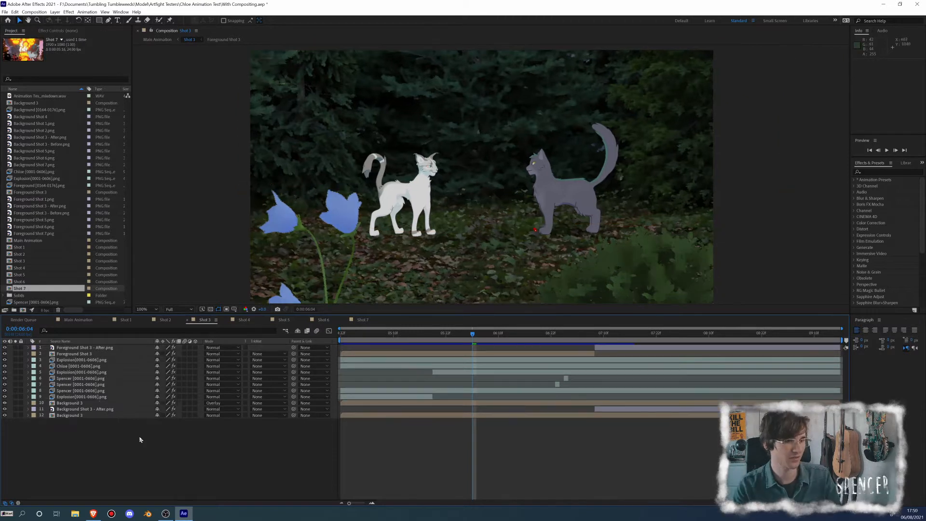
mouse_move(502, 335)
mouse_down()
mouse_move(578, 341)
mouse_move(507, 337)
mouse_up()
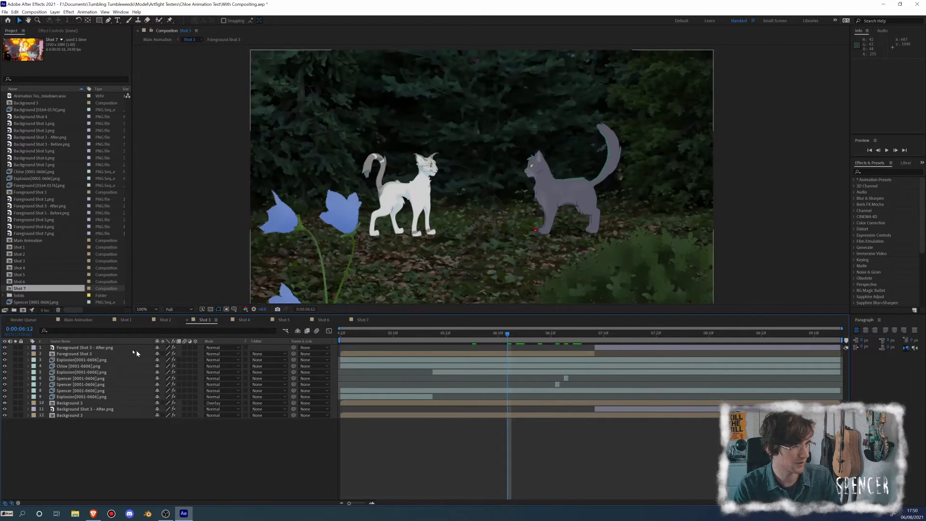
Step: Pre-compose the Foreground Shot 3 - After.png and Foreground Shot 3 layers into a composition named "Foreground Shot 3a"
click(60, 348)
shift+click(60, 355)
right_click(60, 355)
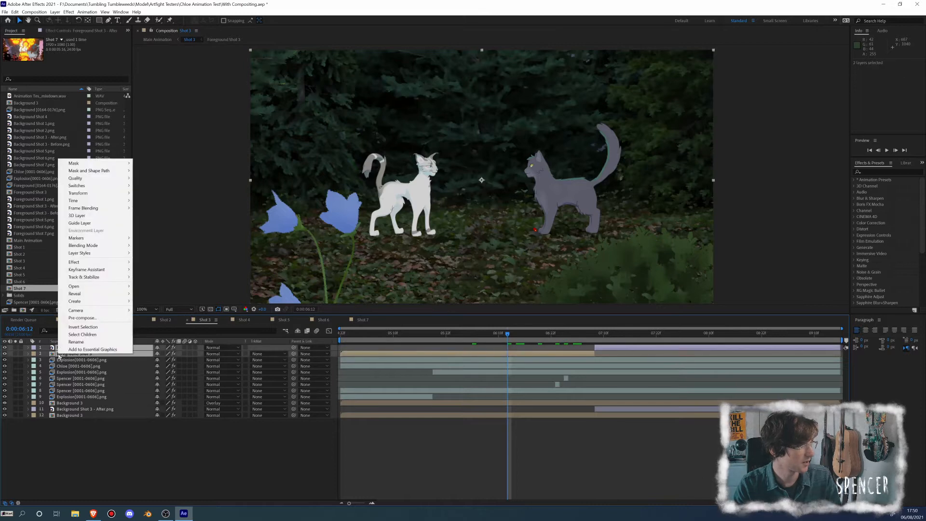
click(100, 318)
text(S)
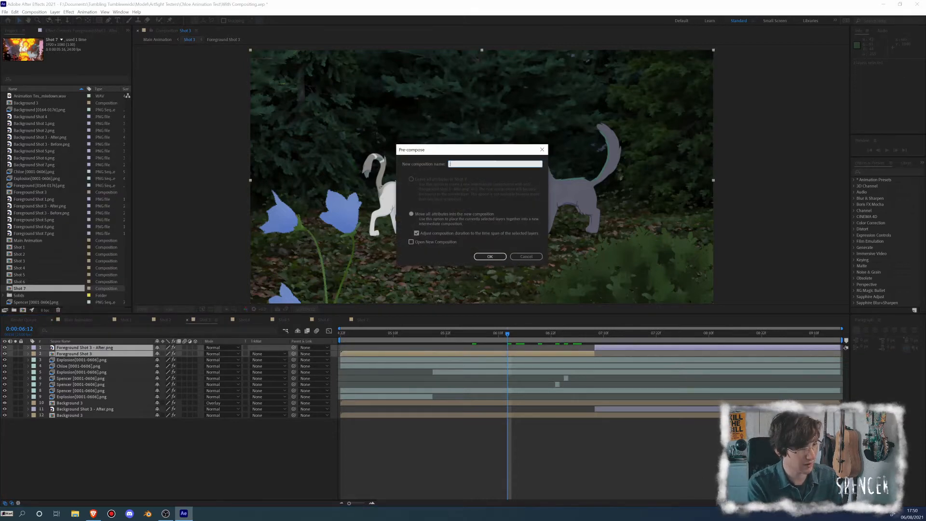
text(hot)
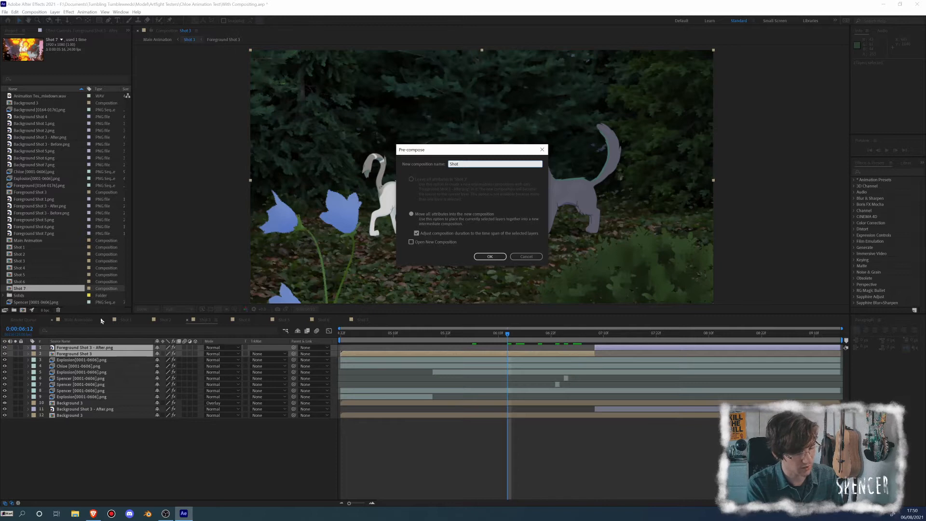
text( 3 Foreground)
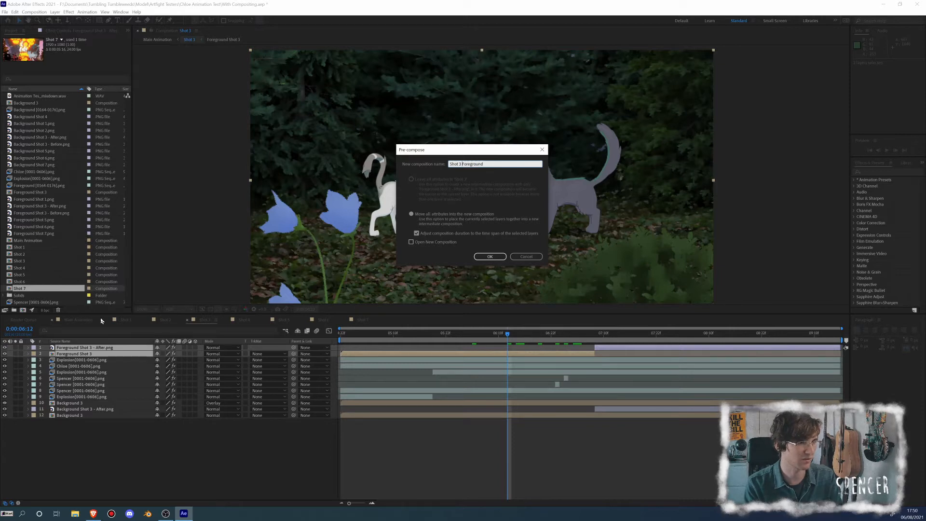
key(shift+Home)
key(BackSpace)
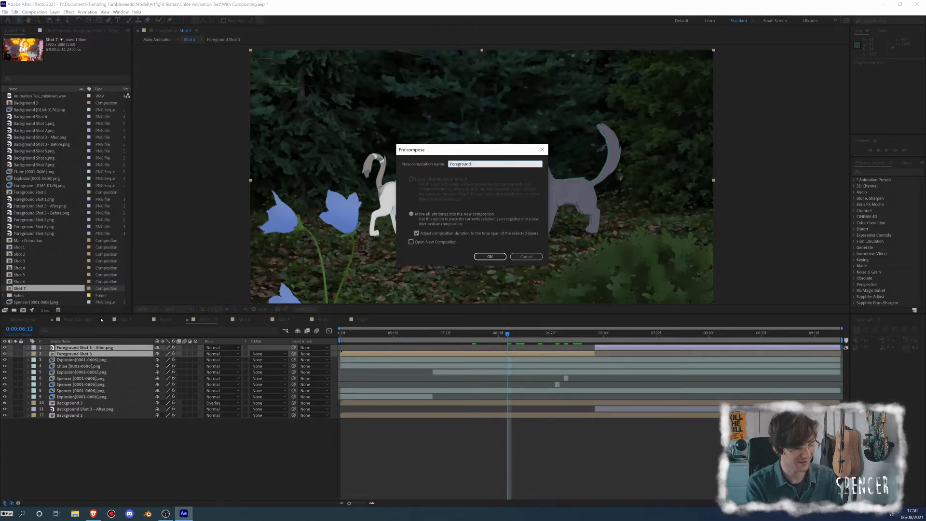
key(Return)
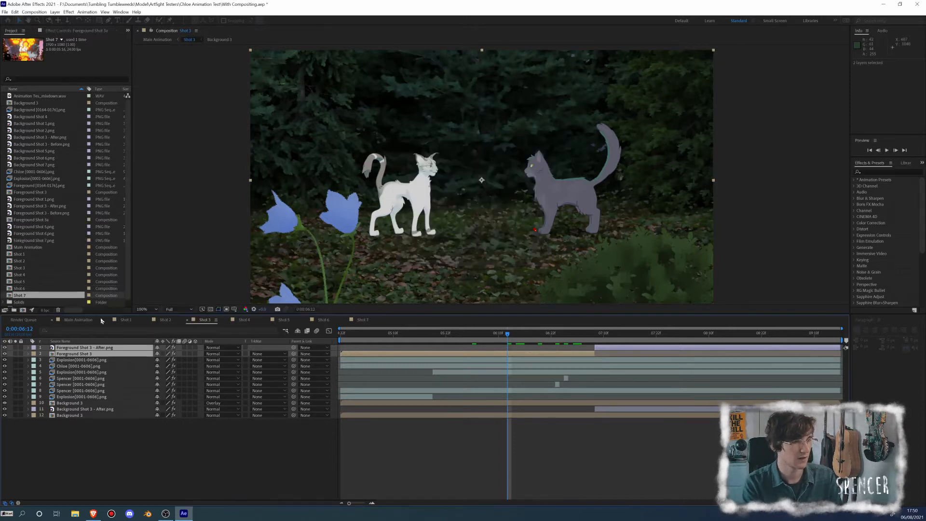
Step: Pre-compose both Background 3 layers and Background Shot 3 - After.png into a composition named "Background Shot 3a"
mouse_move(539, 336)
mouse_down()
mouse_move(579, 334)
mouse_move(519, 333)
mouse_move(554, 333)
mouse_move(539, 336)
mouse_up()
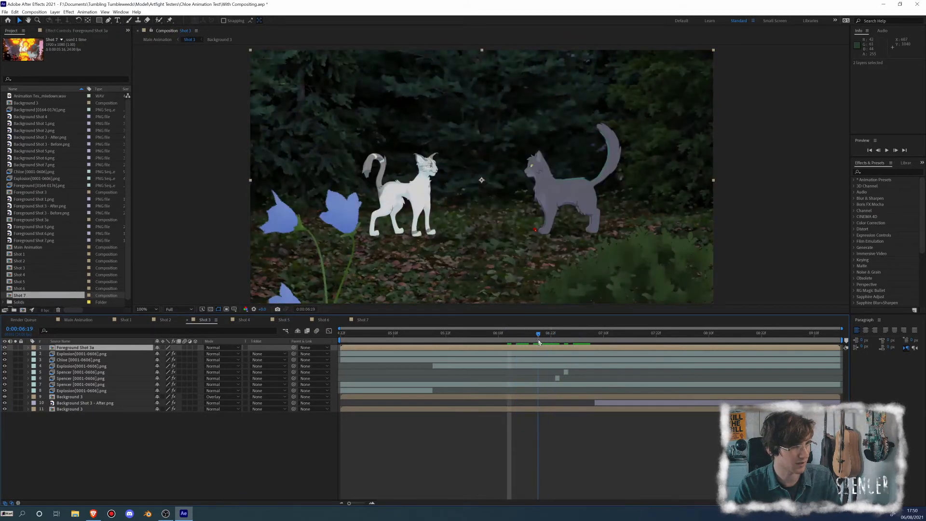
click(64, 397)
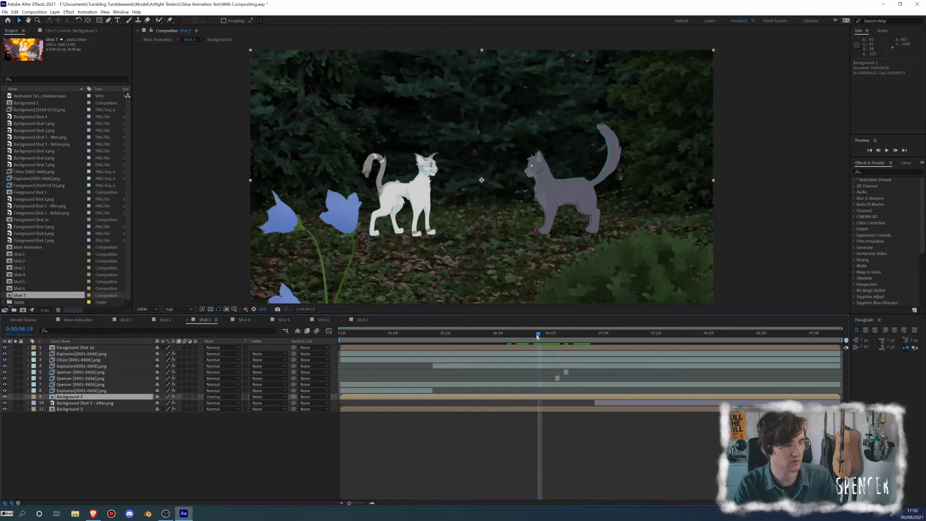
drag(539, 334, 516, 334)
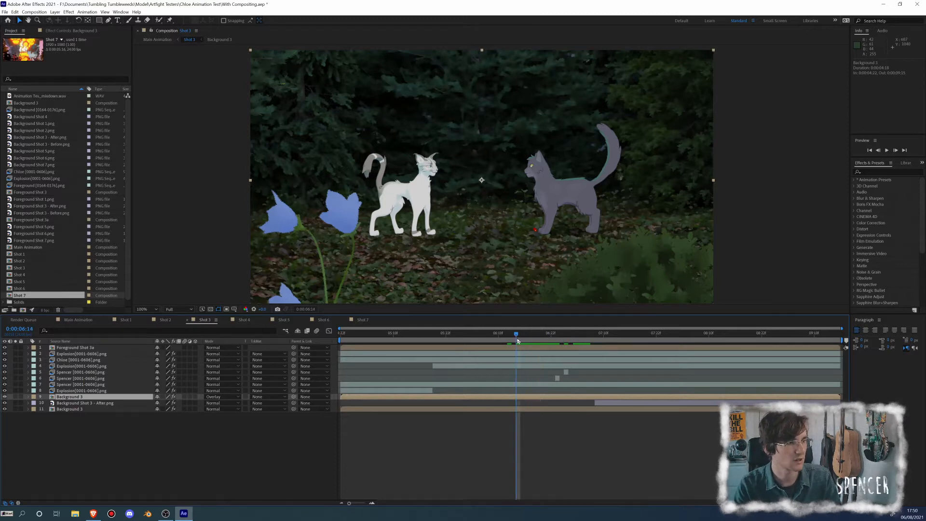
shift+click(67, 409)
right_click(76, 408)
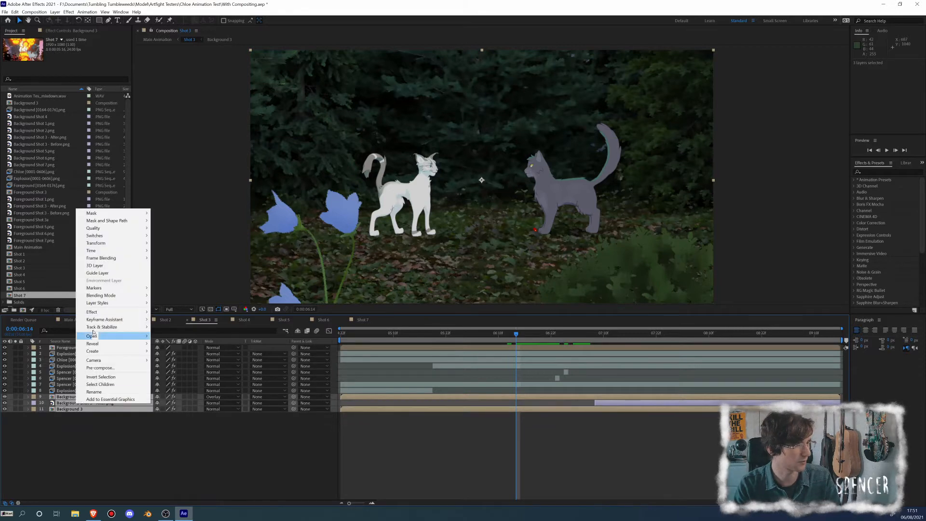
click(100, 368)
text(Ba)
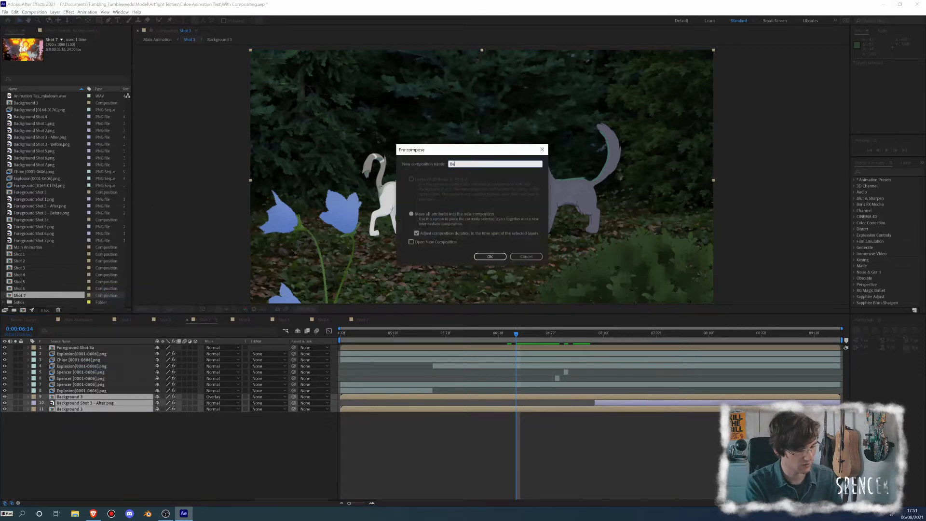
text(ckground Sh)
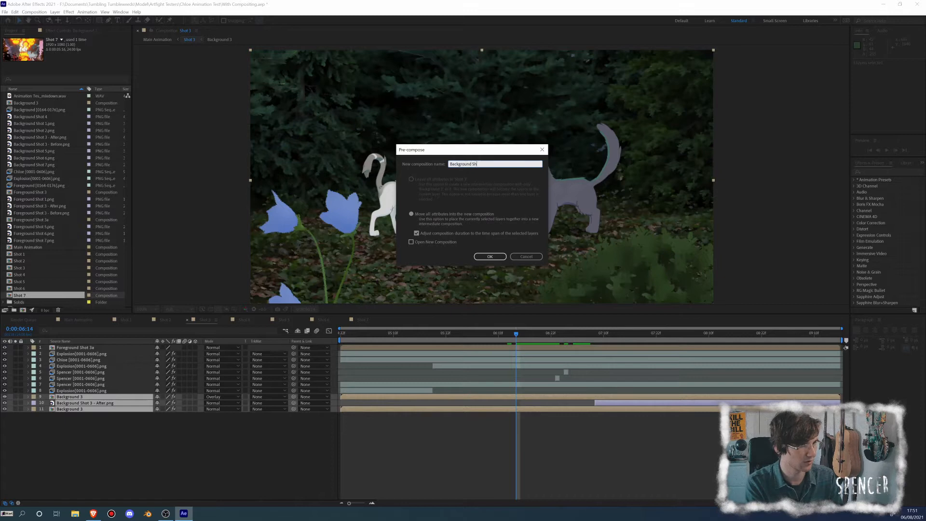
text(ot 3a)
key(Return)
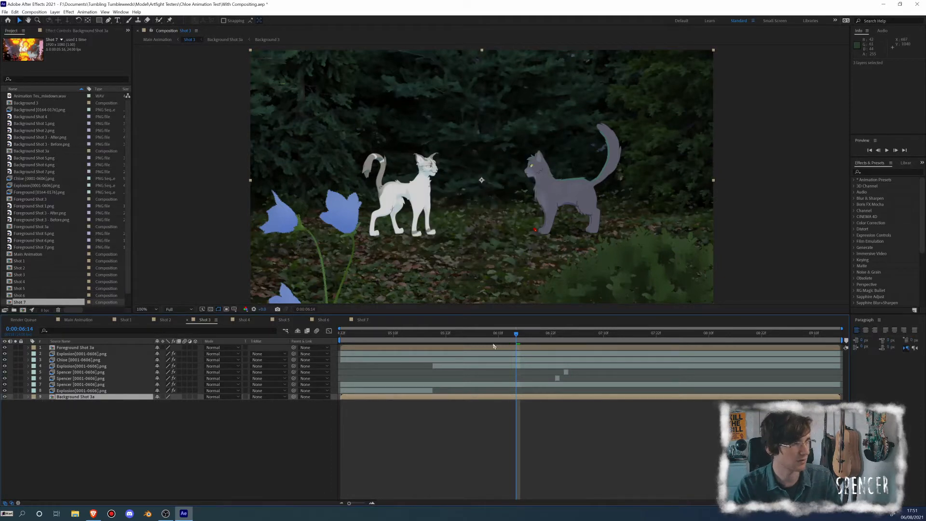
Step: Widen the Project panel and fit the Shot 3 composition to the viewer
drag(133, 89, 209, 89)
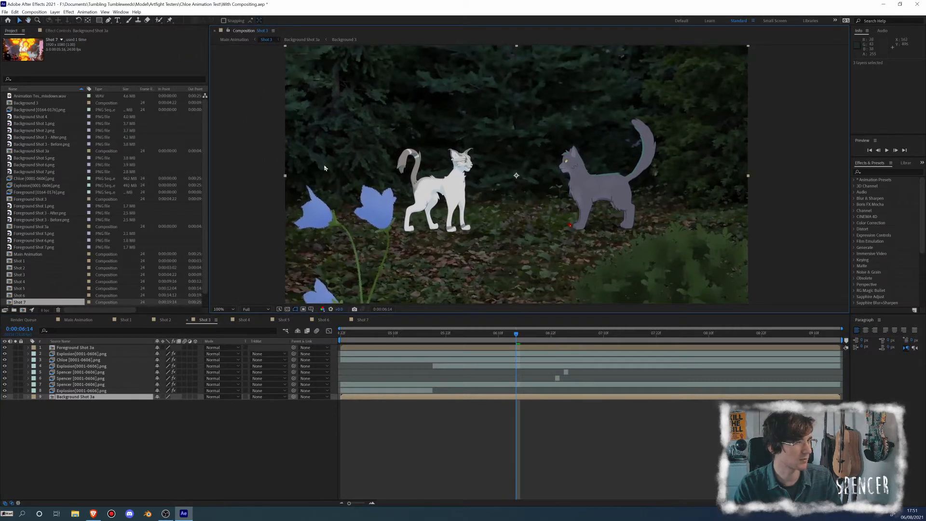
scroll(323, 165, down, 1)
drag(322, 165, 309, 160)
click(226, 312)
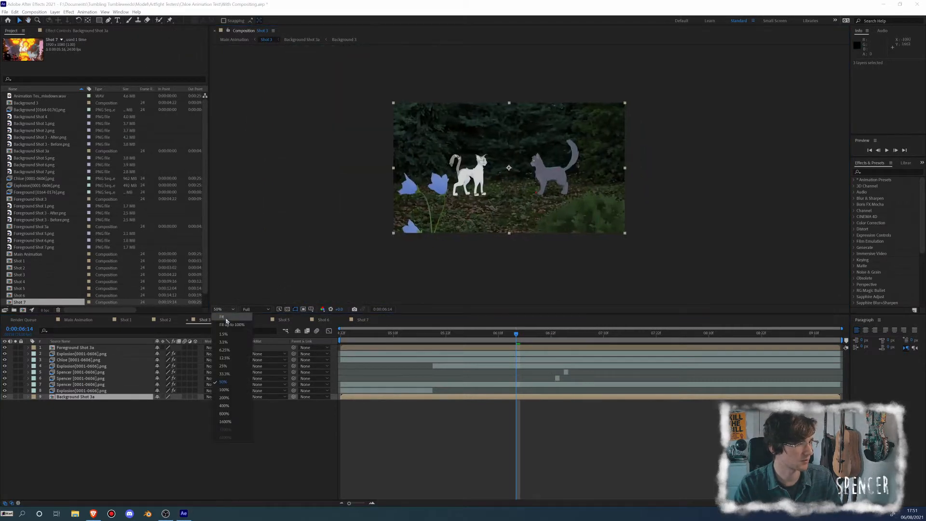
click(223, 320)
Step: Show the effect controls, find Lumetri Color among the effects, and apply it to the Background Shot 3a layer
click(89, 32)
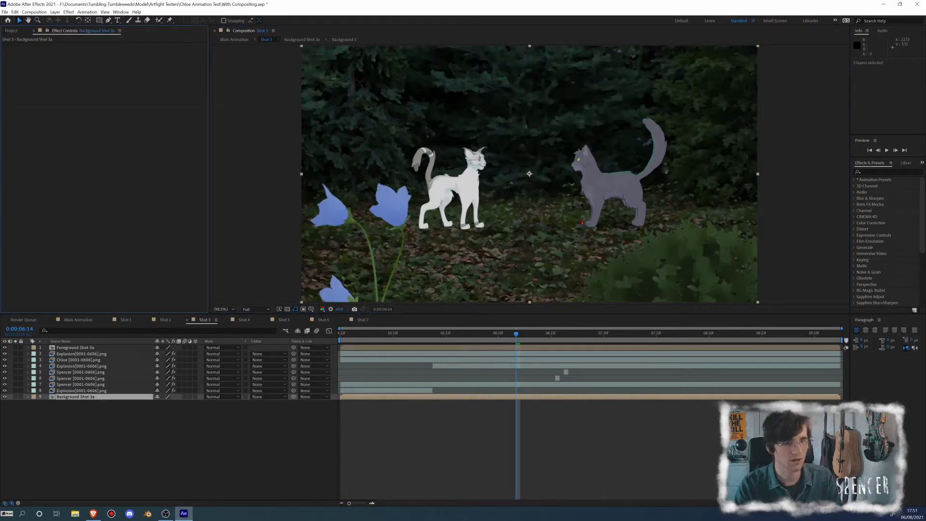
drag(851, 149, 777, 149)
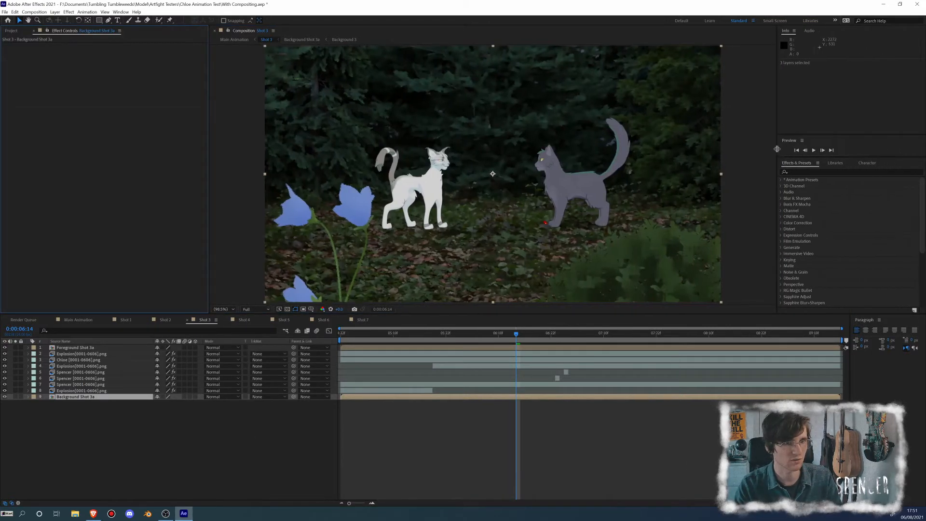
click(807, 172)
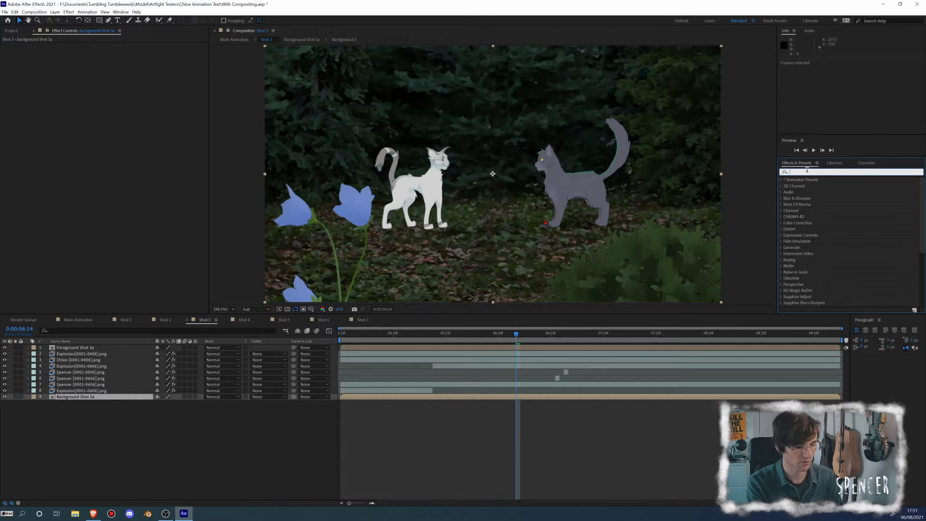
text(lume)
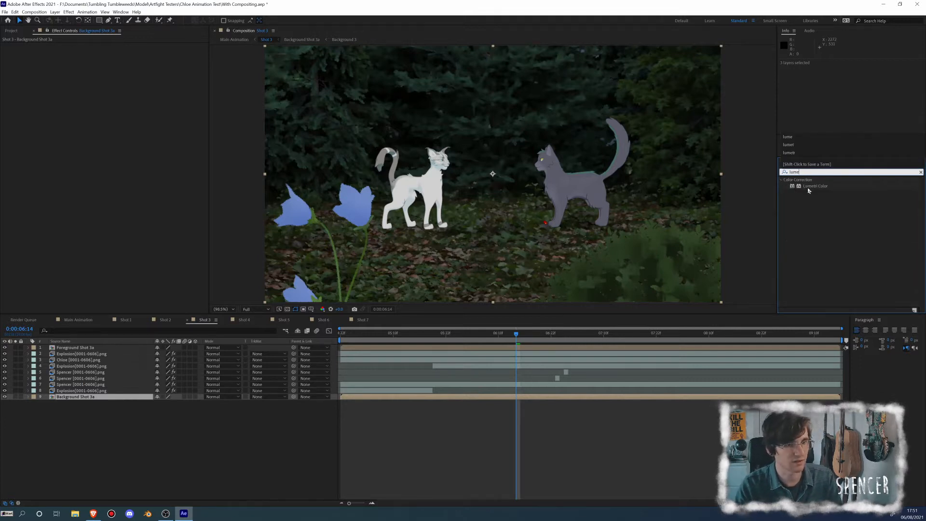
drag(815, 186, 77, 397)
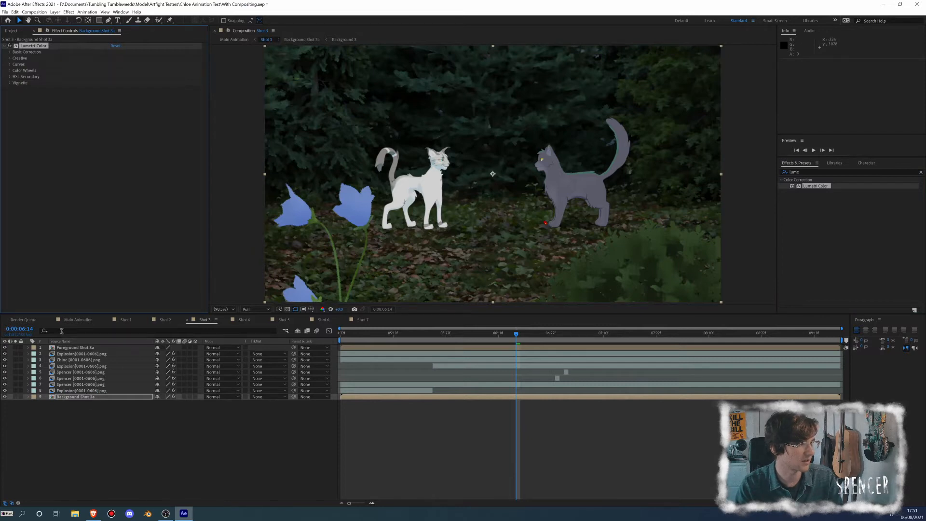
Step: Hide the Foreground Shot 3a layer and raise the background's Lumetri exposure, comparing the picture with and without the effect
click(4, 348)
click(10, 51)
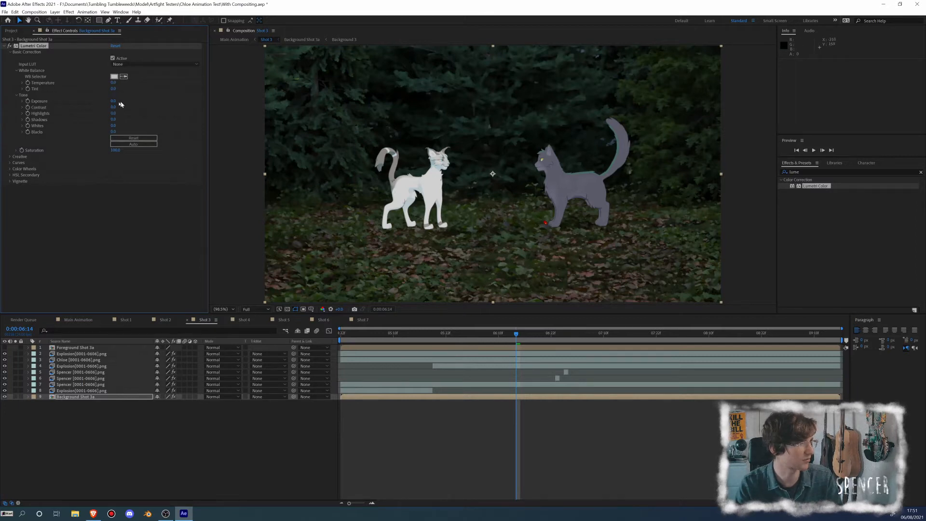
drag(114, 101, 124, 102)
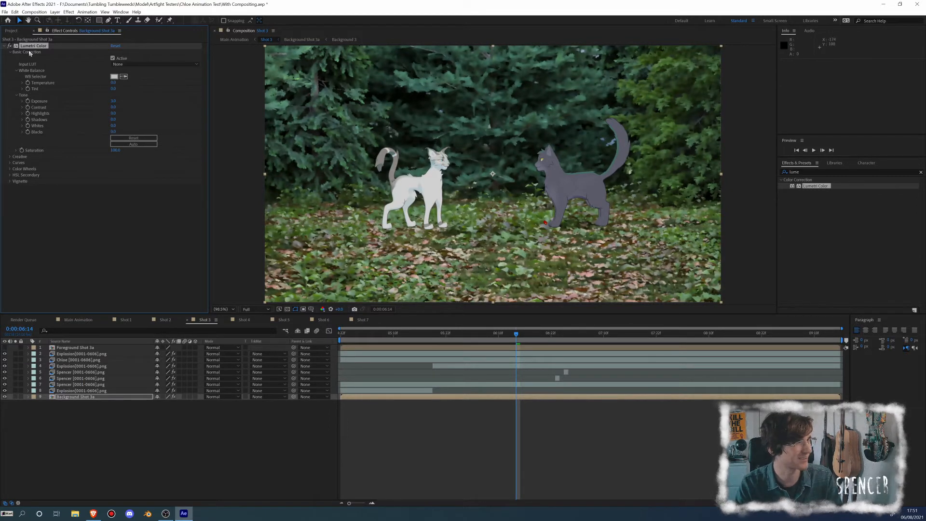
click(9, 45)
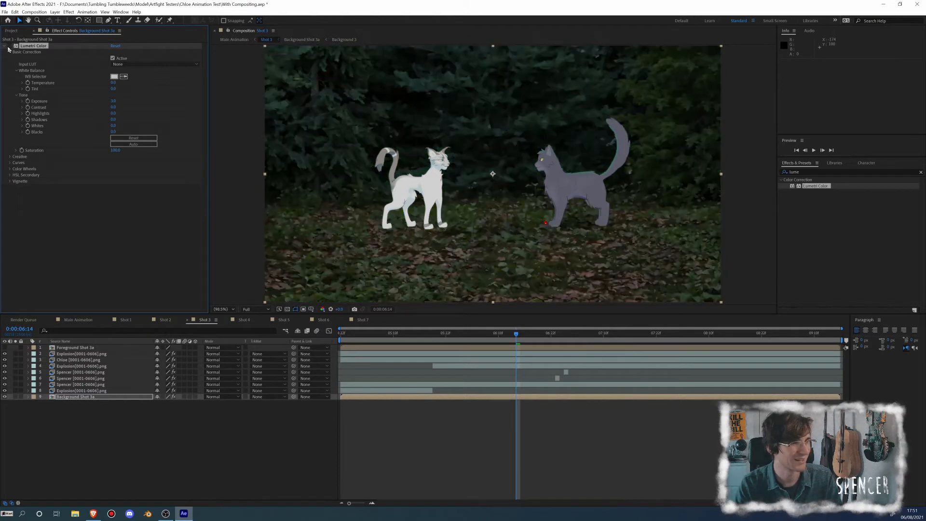
click(9, 46)
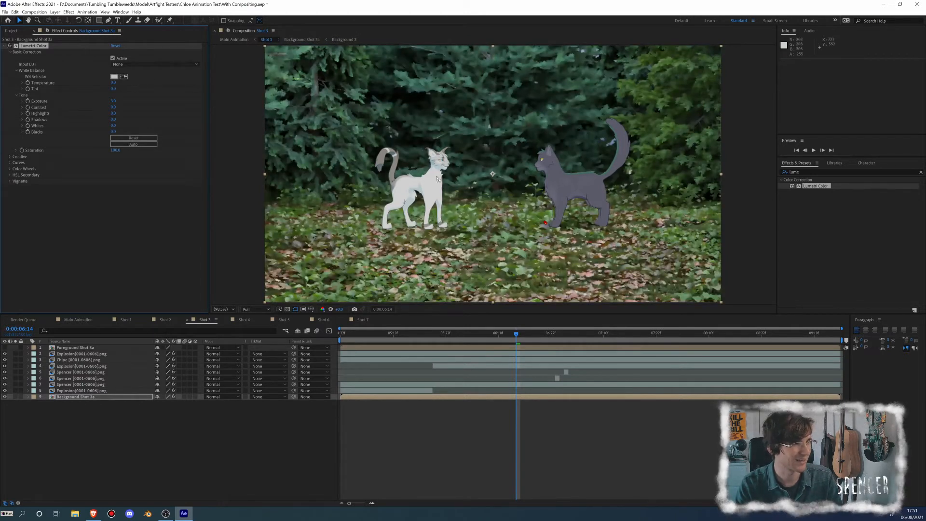
Step: Increase the Lumetri contrast on the Background Shot 3a layer
mouse_move(434, 176)
mouse_down()
mouse_move(441, 160)
mouse_move(442, 175)
mouse_up()
key(v)
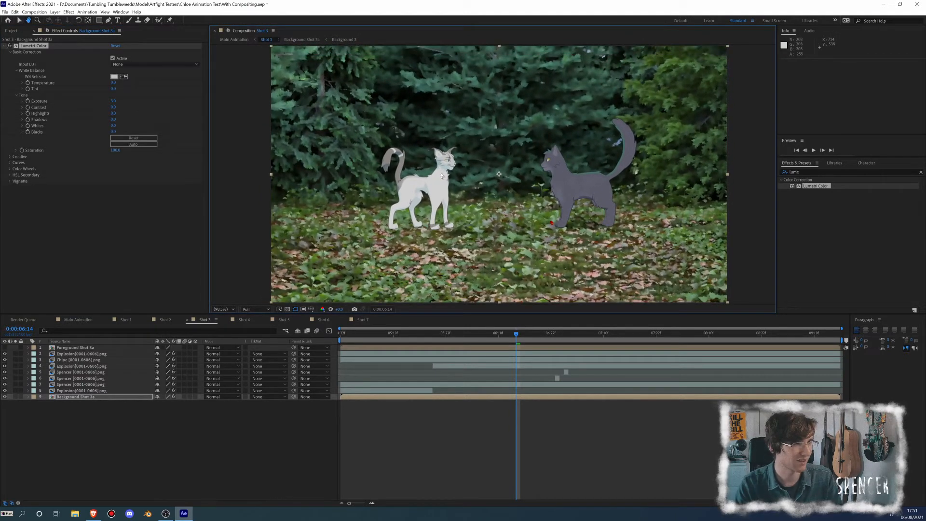
drag(474, 111, 469, 111)
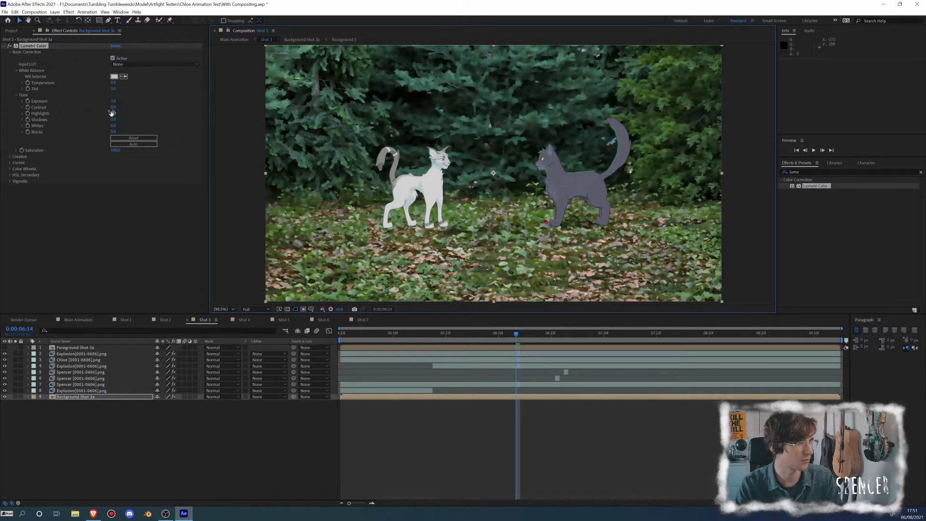
drag(113, 107, 135, 103)
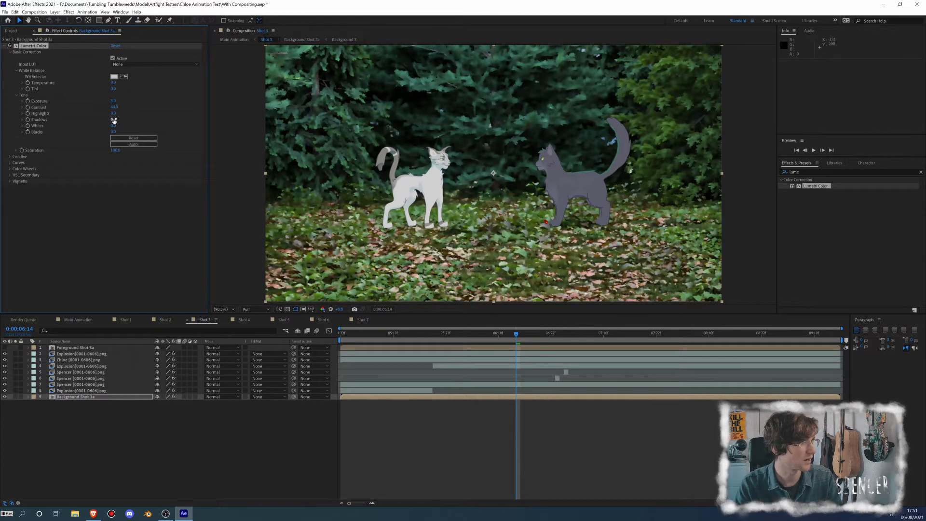
Step: Lower the shadows and highlights, raise the whites, and reduce the contrast to 15 in the Background Shot 3a layer's Lumetri Color
mouse_move(114, 120)
mouse_down()
mouse_move(101, 121)
mouse_move(123, 125)
mouse_up()
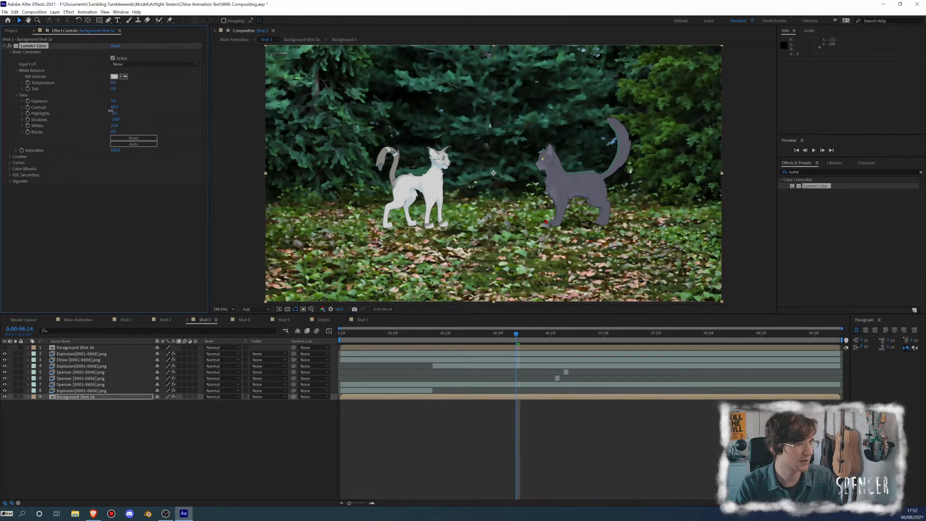
drag(115, 108, 99, 108)
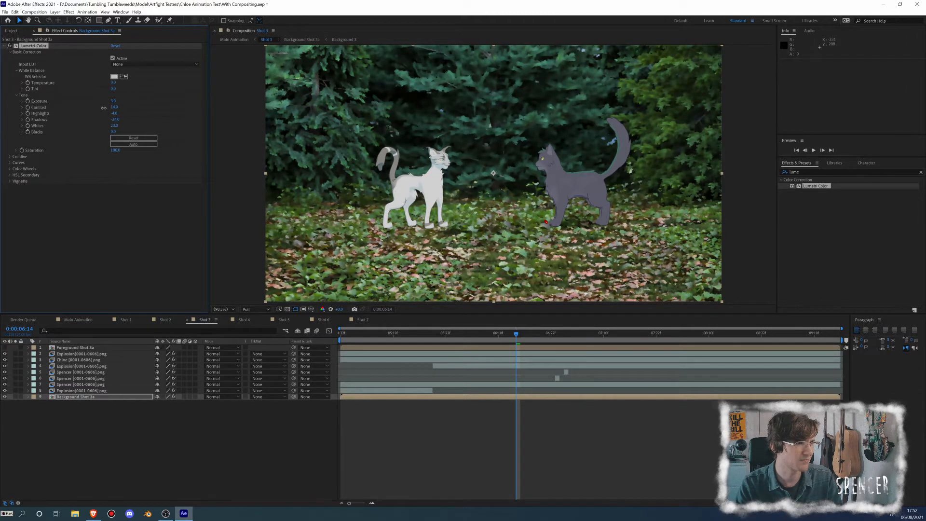
drag(104, 108, 106, 108)
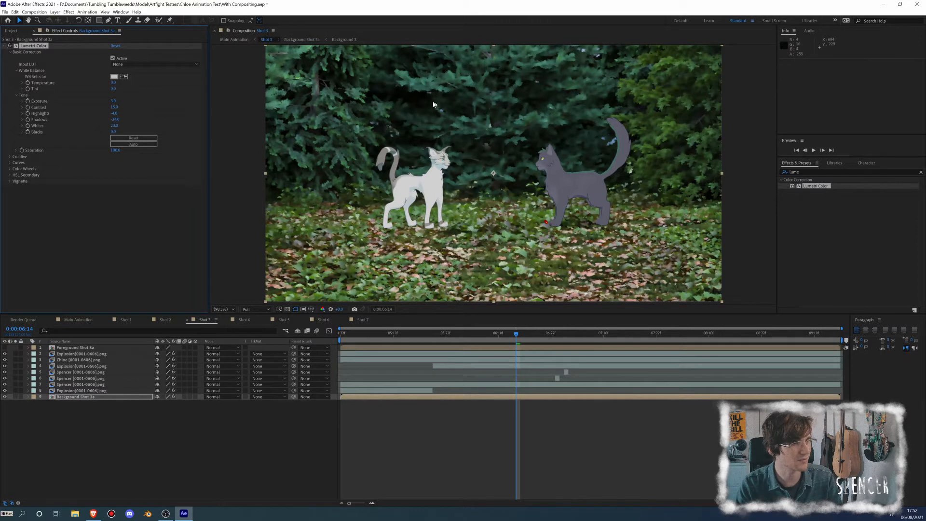
Step: Try adjusting the Lumetri saturation on the background and return it to 100
drag(116, 152, 109, 149)
click(114, 150)
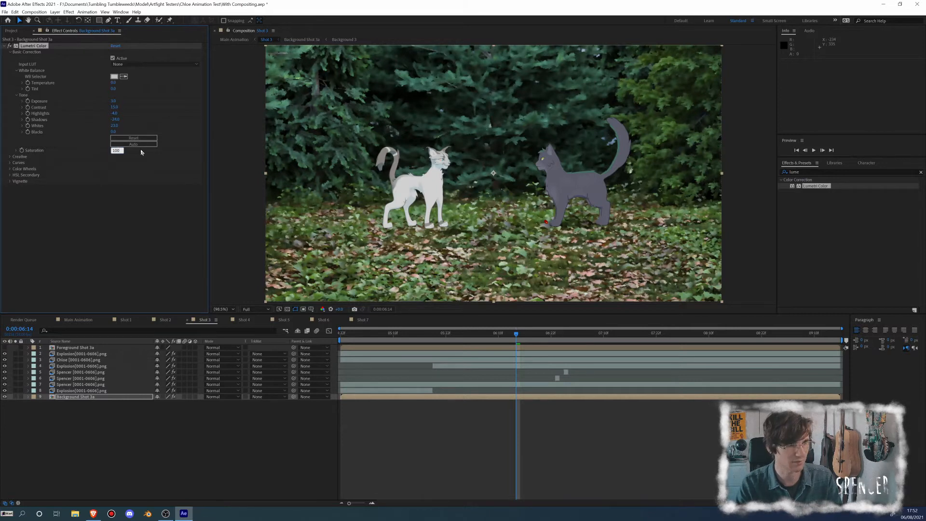
key(Return)
Step: Preview and scrub through the explosion in Shot 3 to check the background's colour correction at different moments
click(632, 337)
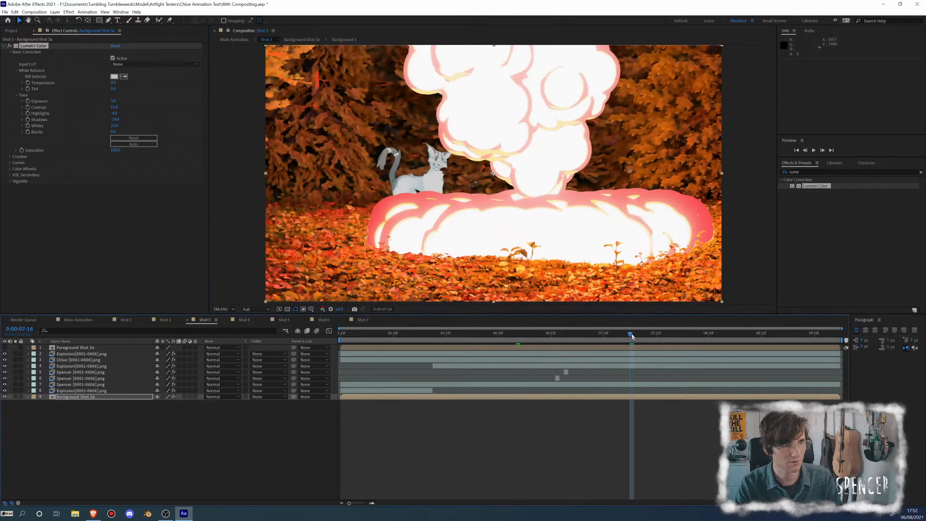
key(space)
click(750, 332)
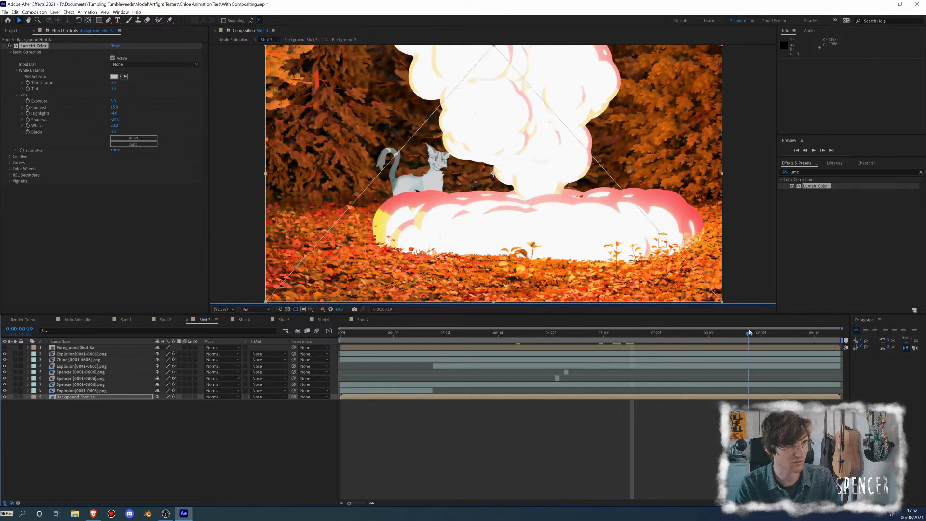
drag(750, 333, 689, 336)
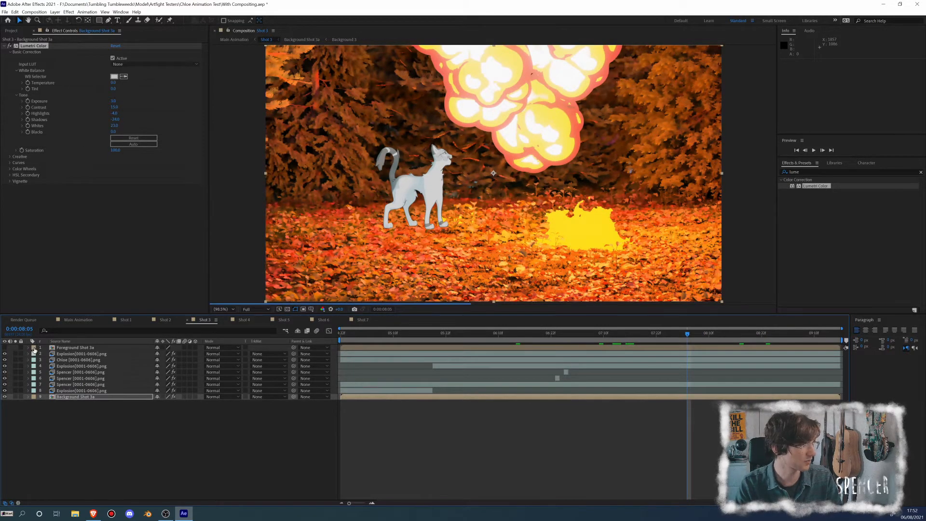
click(67, 347)
click(547, 334)
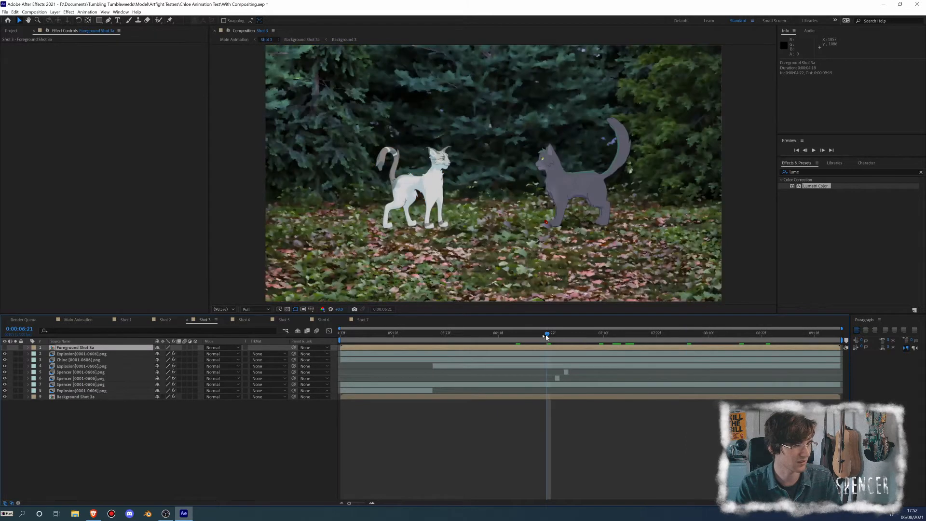
Step: Unhide Foreground Shot 3a, try the background's copied Lumetri Color on it with lower exposure, and remove the pasted effect
click(82, 397)
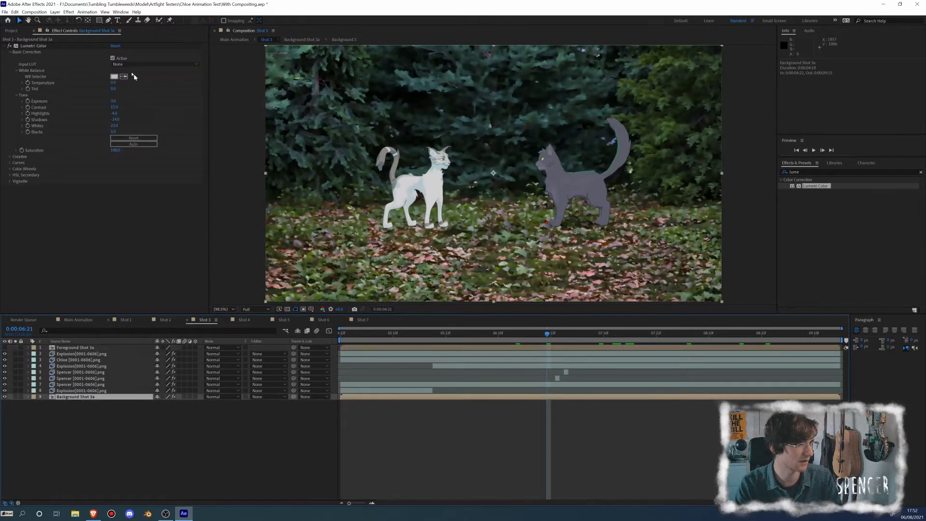
click(54, 45)
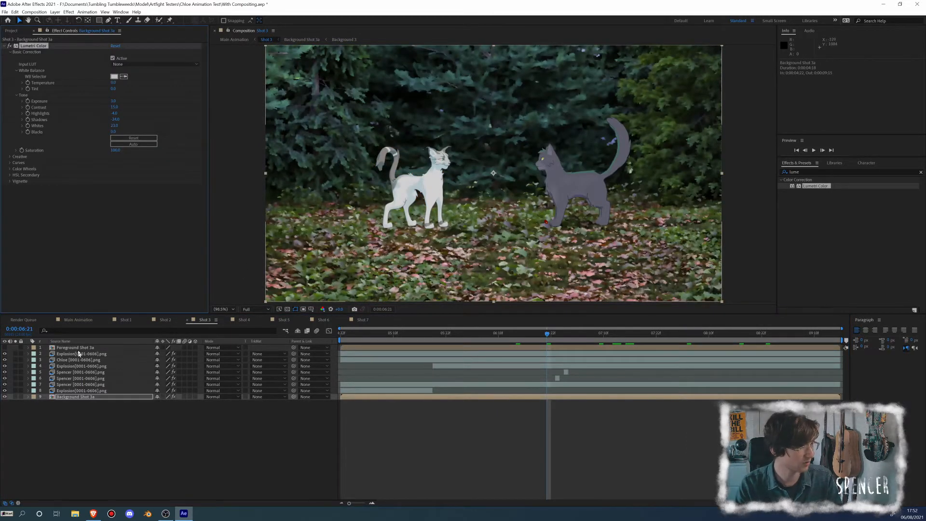
click(32, 349)
click(4, 348)
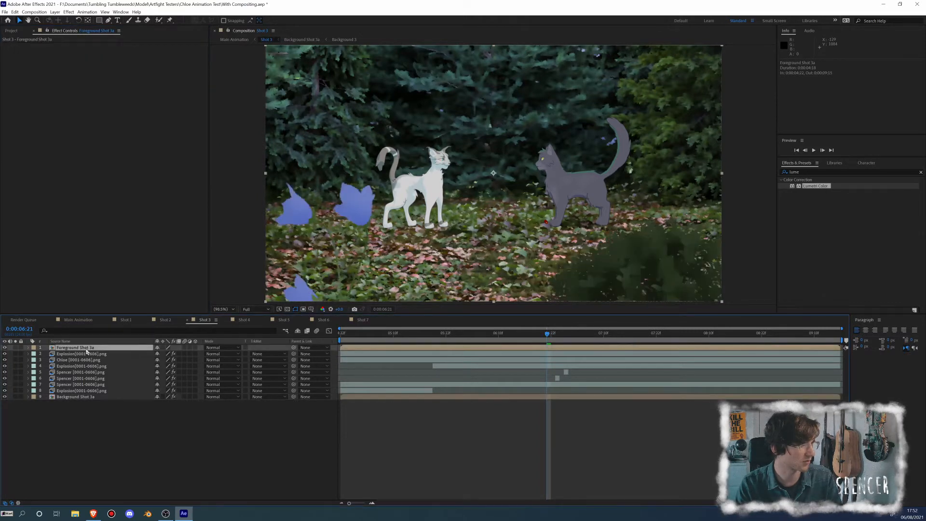
key(ctrl+v)
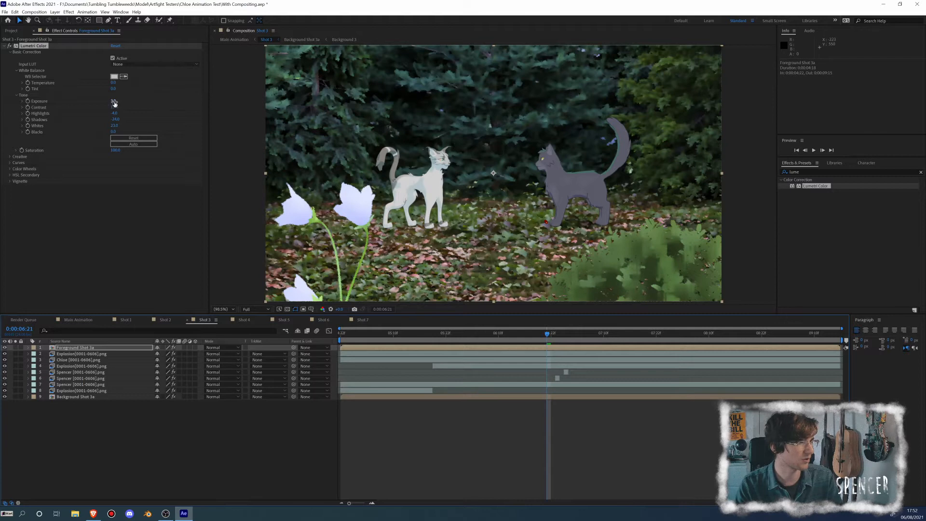
drag(112, 101, 105, 104)
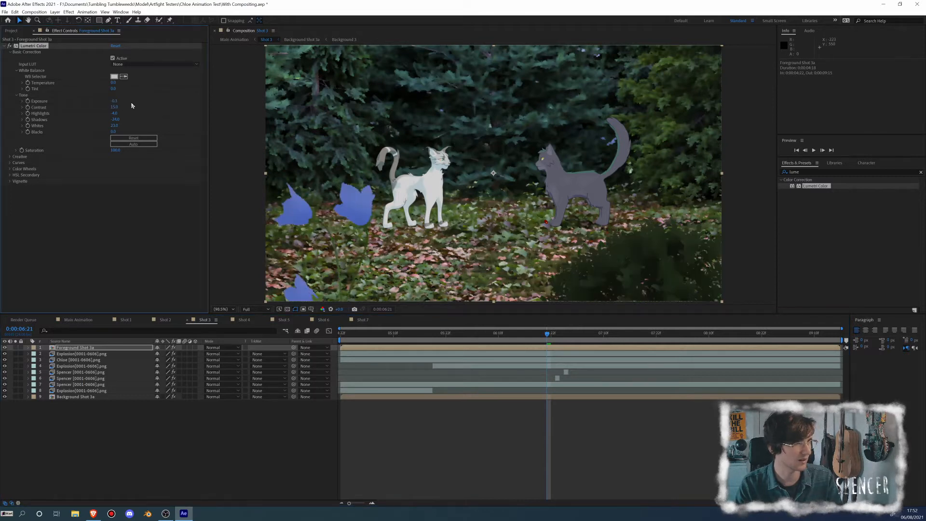
key(Delete)
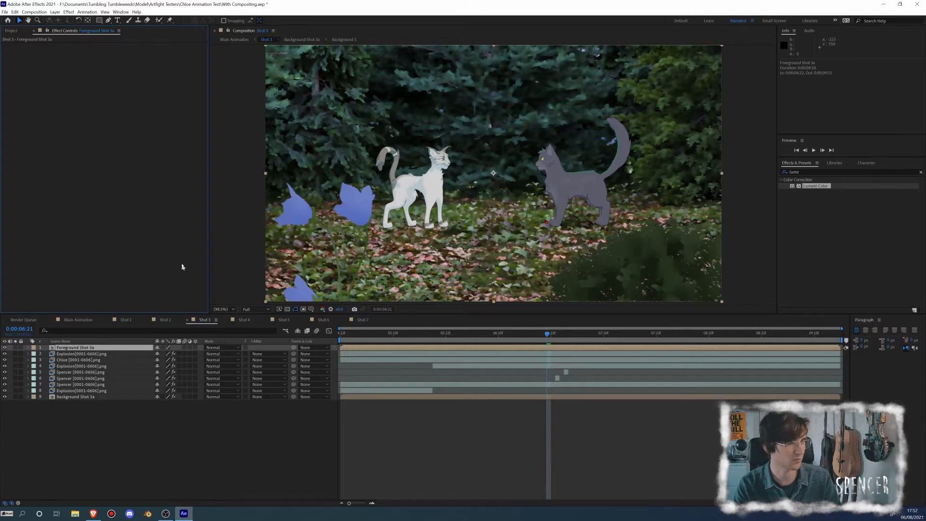
Step: Scrub through Shot 3 to compare the visible foreground with the background before and during the explosion
drag(555, 339, 599, 336)
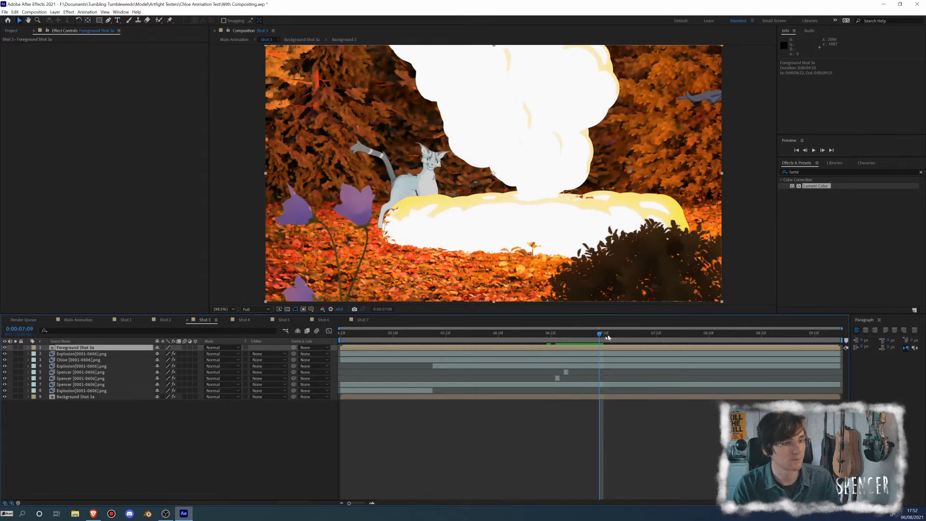
drag(600, 334, 503, 336)
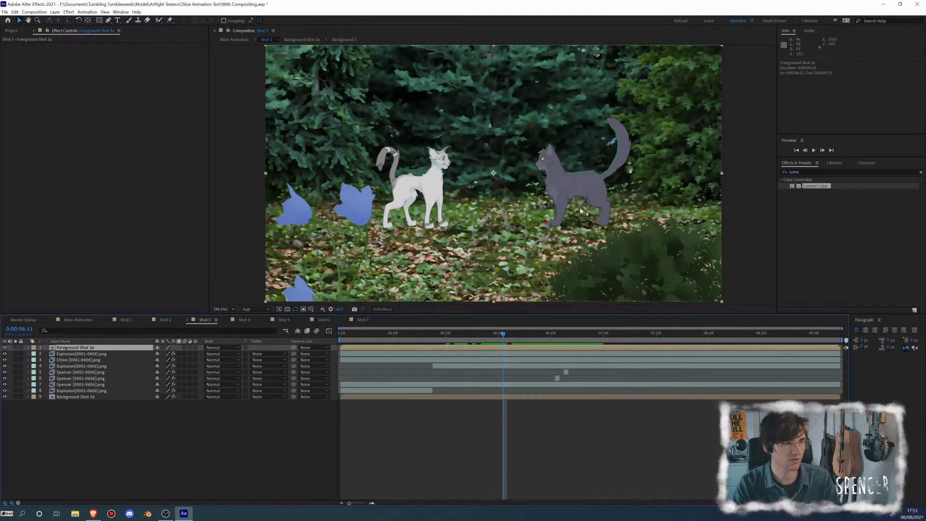
click(654, 335)
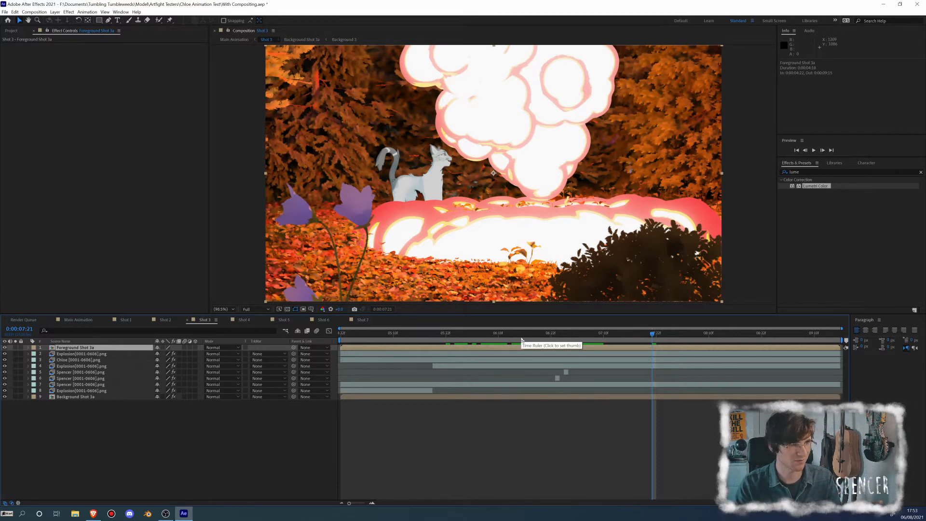
drag(522, 340, 490, 351)
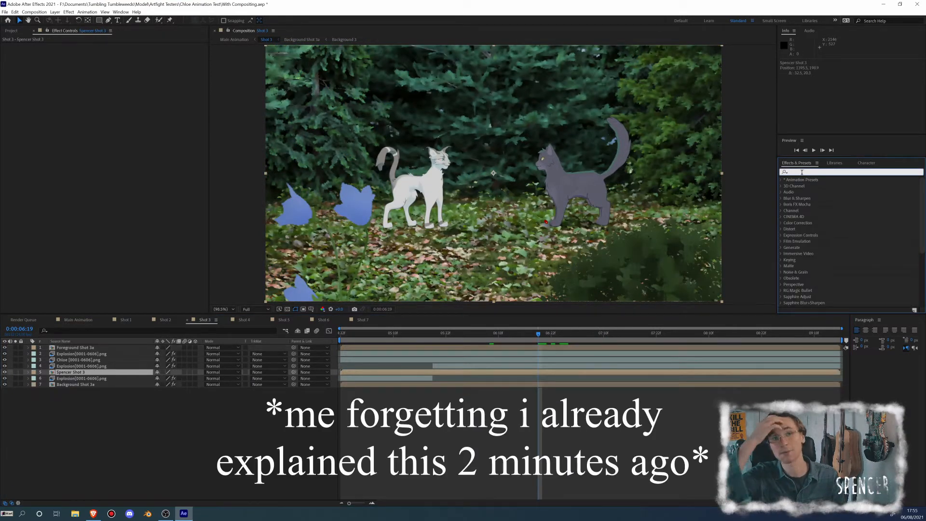
Step: Find Lumetri Color among the effects, apply it to the dark cat's Shot 3 pre-comp, and expand its Basic Correction settings
text(lumet)
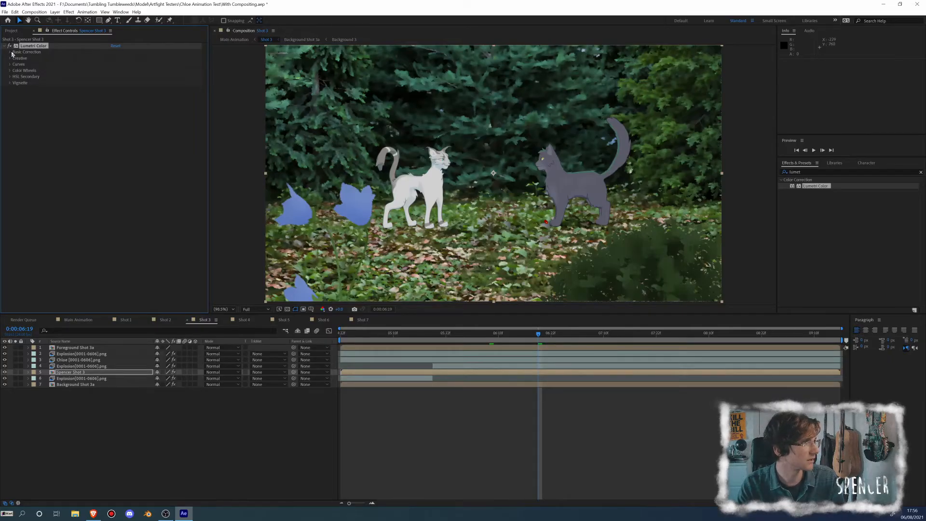
click(10, 53)
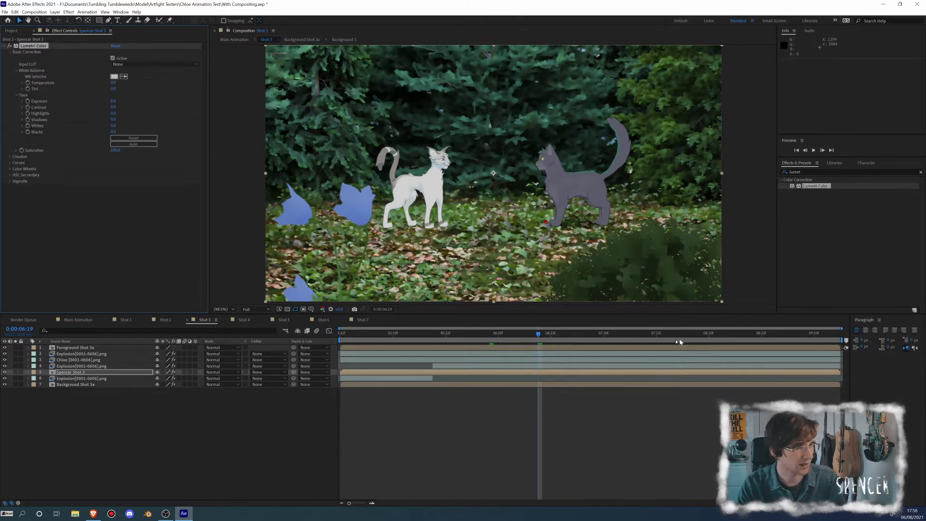
Step: At 0:00:06:20, set the dark cat's Lumetri exposure to -0.6 and contrast to 17, raise highlights, lower temperature and tint, and keyframe the settings
mouse_move(542, 336)
mouse_down()
mouse_move(552, 336)
mouse_move(543, 336)
mouse_up()
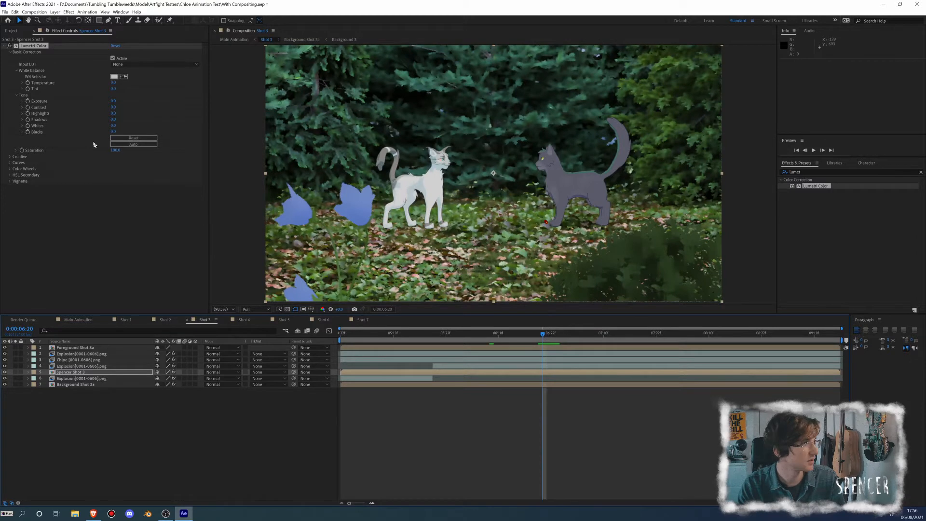
drag(114, 102, 119, 112)
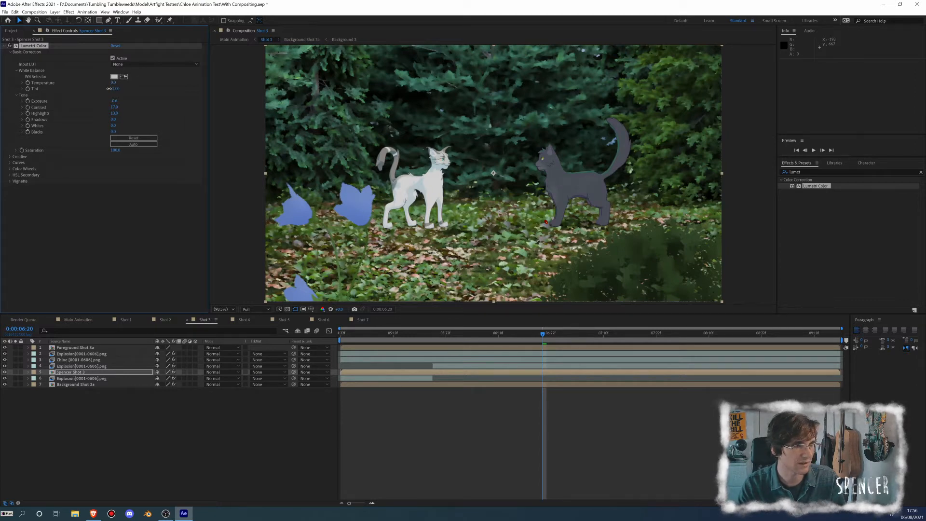
drag(109, 89, 122, 83)
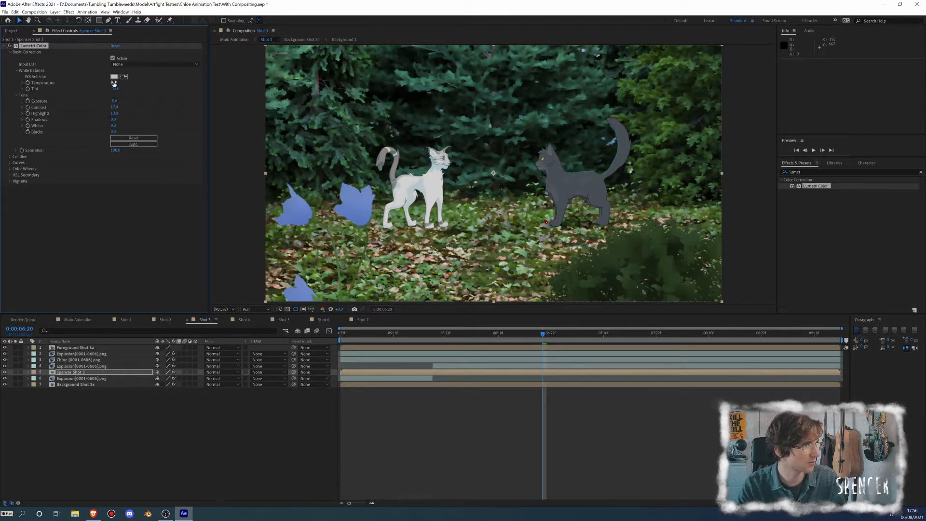
drag(113, 83, 95, 133)
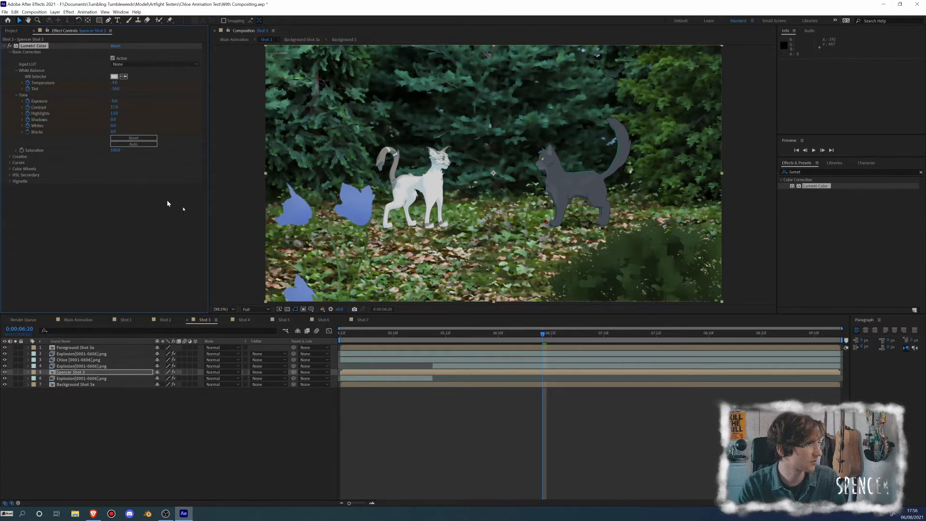
Step: At 0:00:07:03, keyframe the dark cat brighter and warmer by raising exposure, contrast, shadows, whites, blacks, temperature and tint
drag(544, 333, 574, 327)
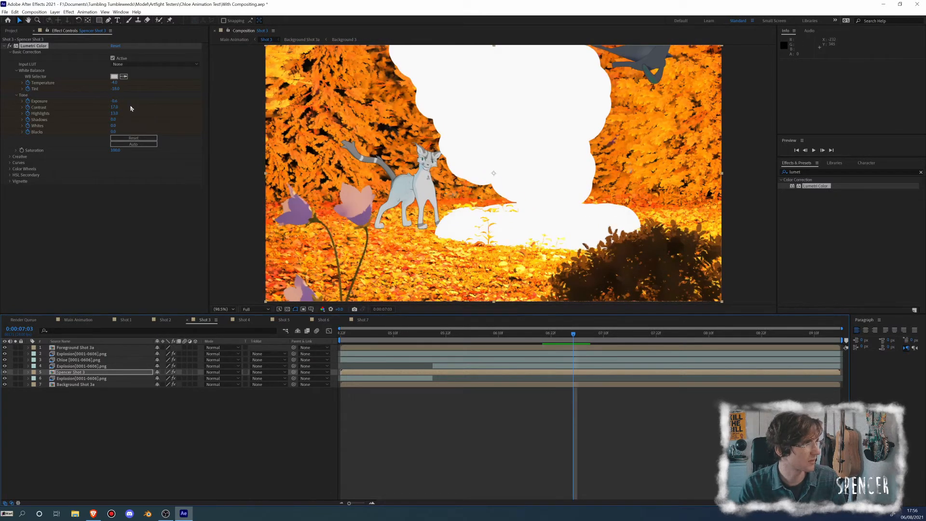
drag(113, 100, 126, 121)
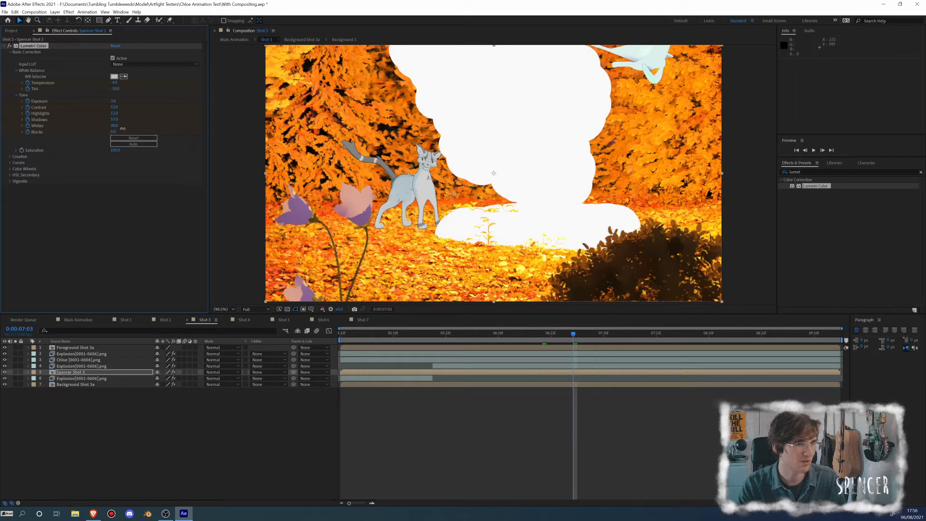
drag(114, 82, 131, 87)
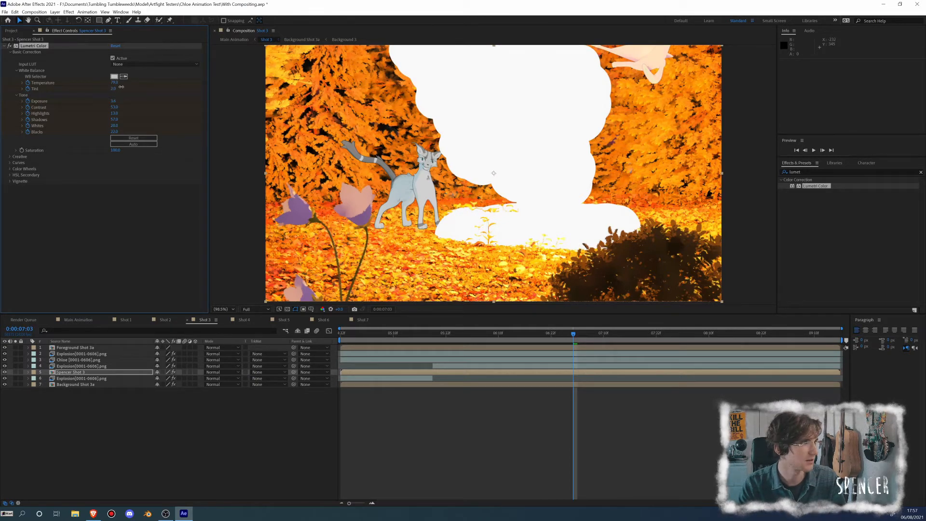
Step: Review the cat's colour change around 0:00:07:01 and add an Inner Shadow layer style to its Shot 3 pre-comp
mouse_move(579, 340)
mouse_down()
mouse_move(548, 338)
mouse_move(626, 333)
mouse_move(555, 340)
mouse_move(575, 341)
mouse_move(566, 342)
mouse_up()
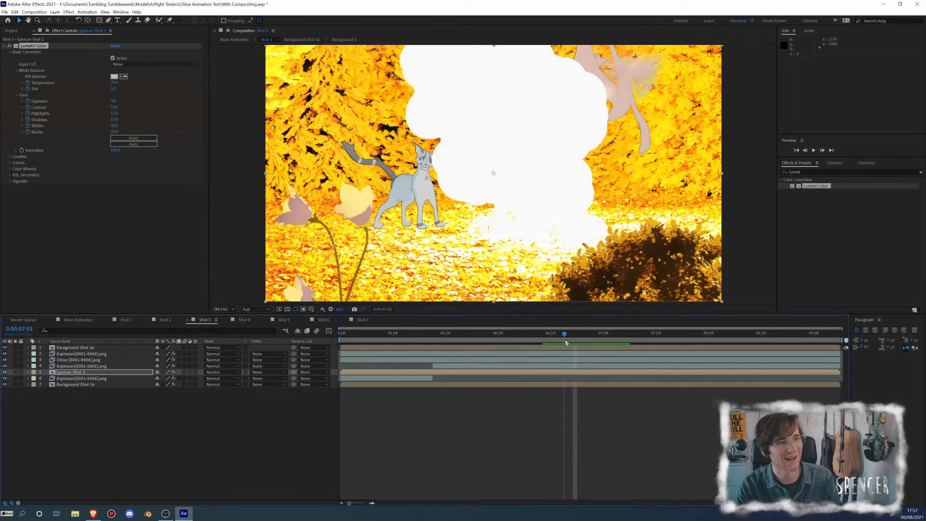
right_click(60, 372)
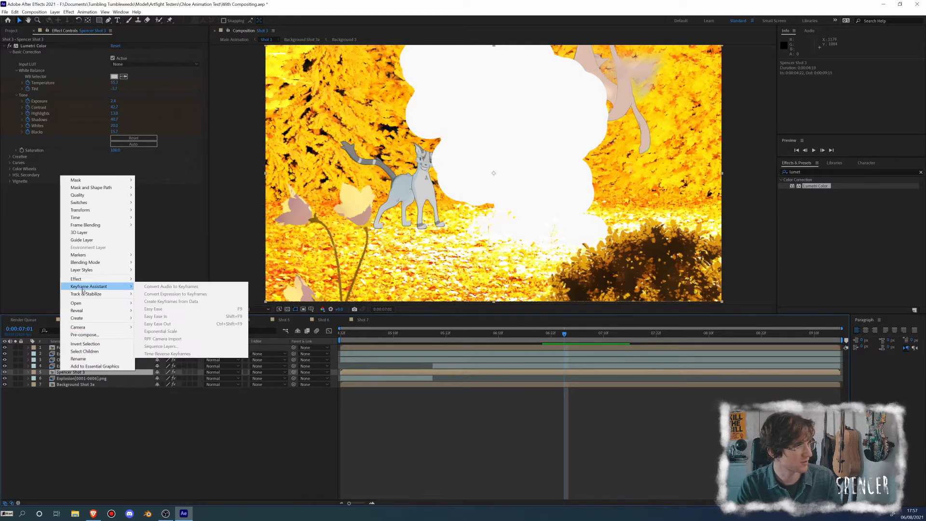
mouse_move(105, 287)
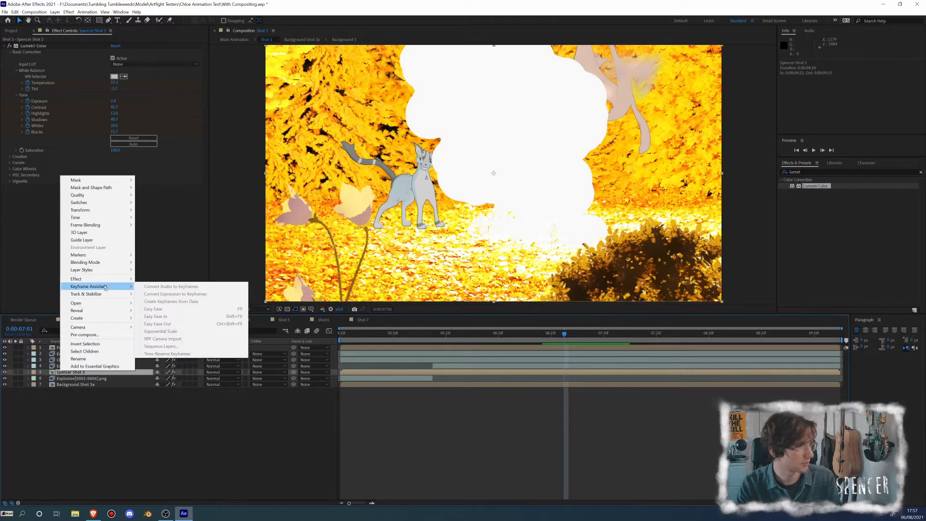
mouse_move(99, 271)
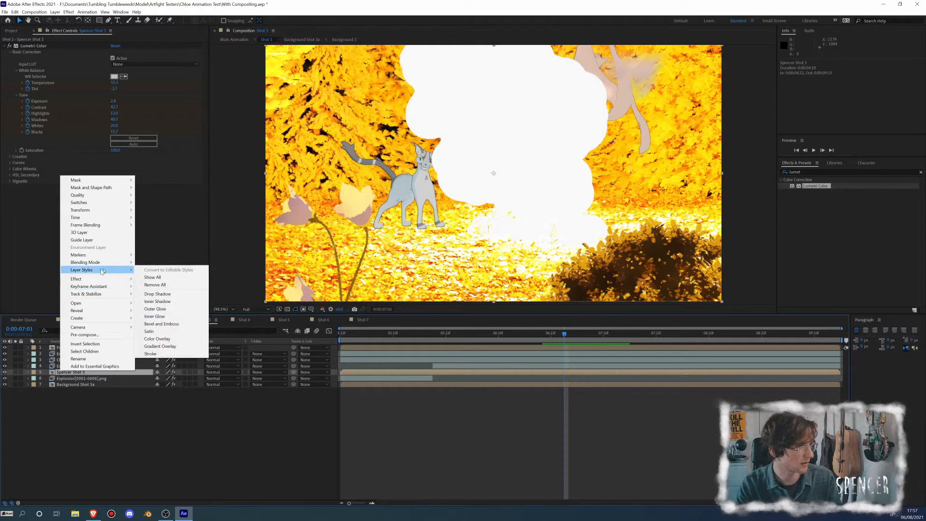
click(158, 302)
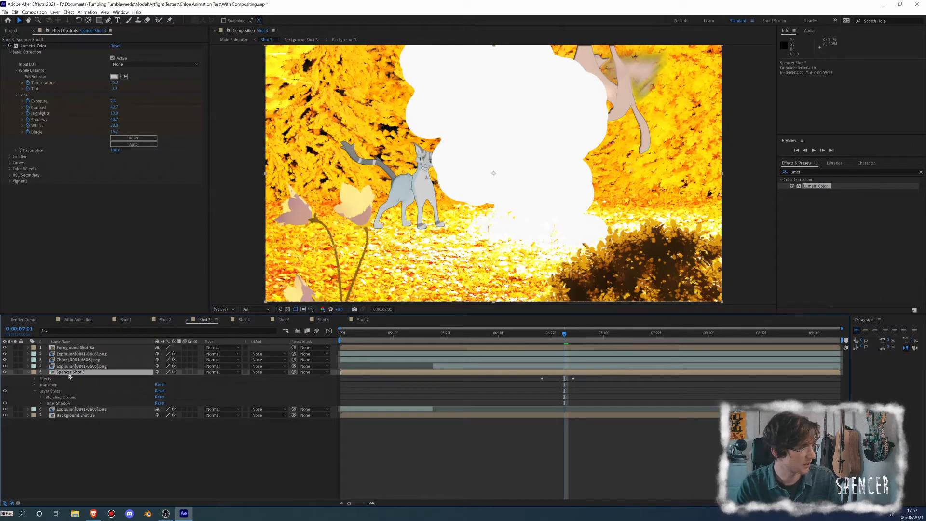
Step: Expand the dark cat's Inner Shadow settings, rotate the shadow's angle, and check the frames from 0:00:06:22 to 0:00:07:01
click(42, 403)
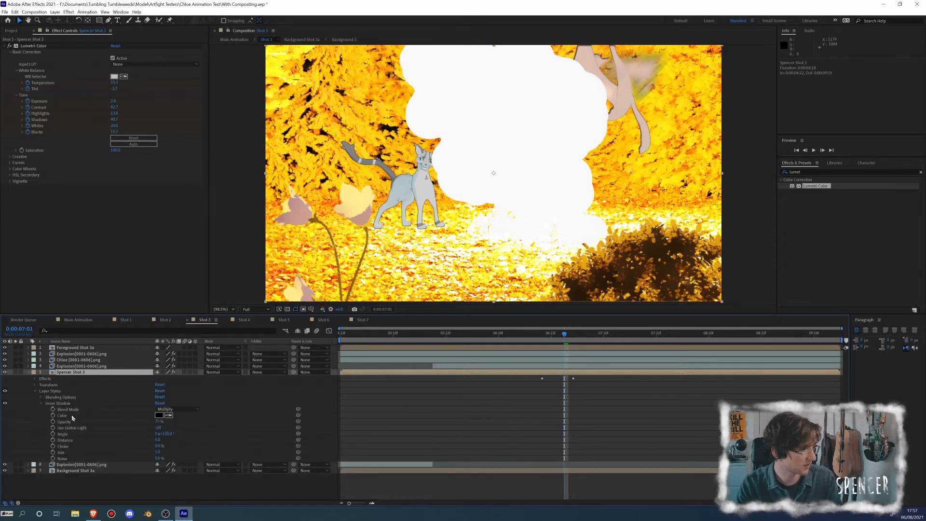
drag(167, 433, 309, 469)
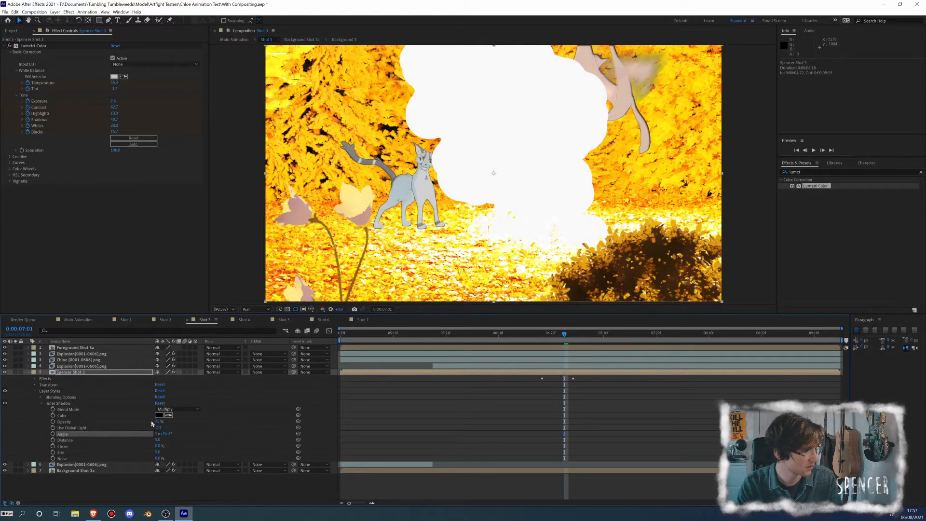
drag(564, 333, 552, 336)
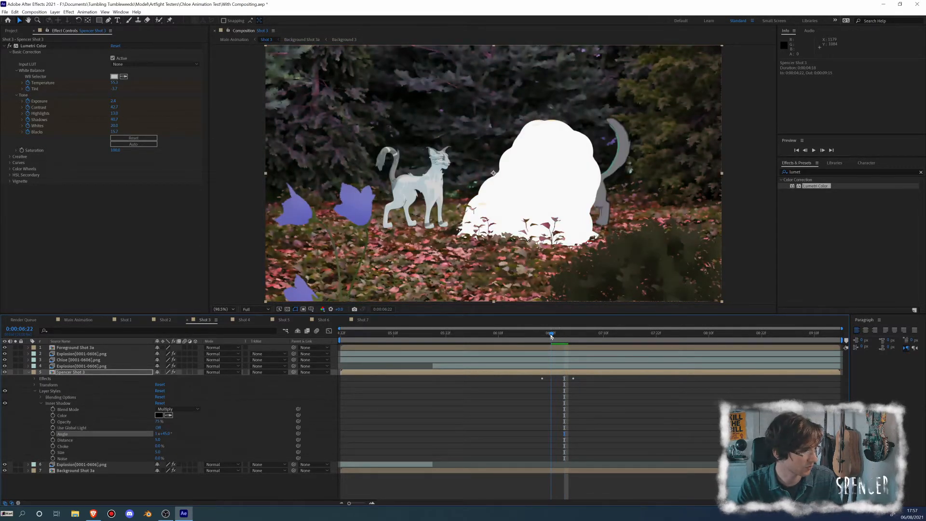
click(560, 334)
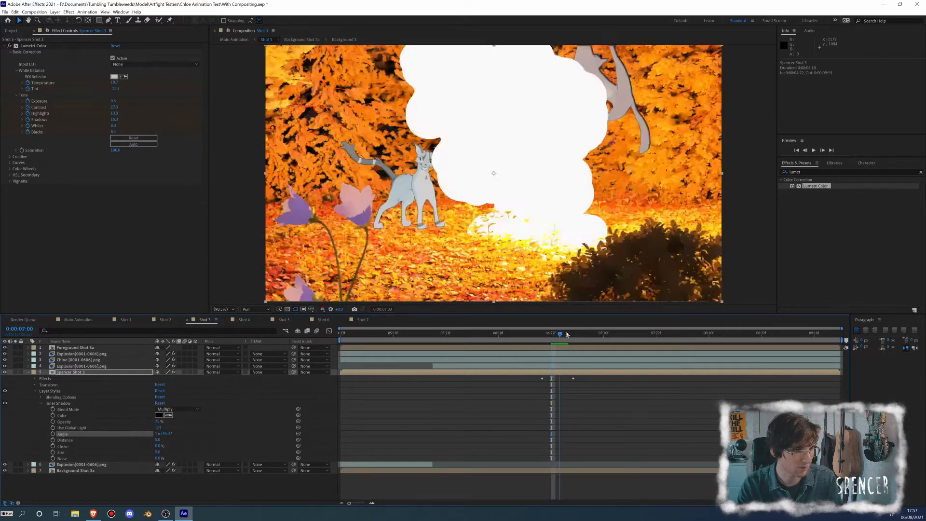
click(567, 335)
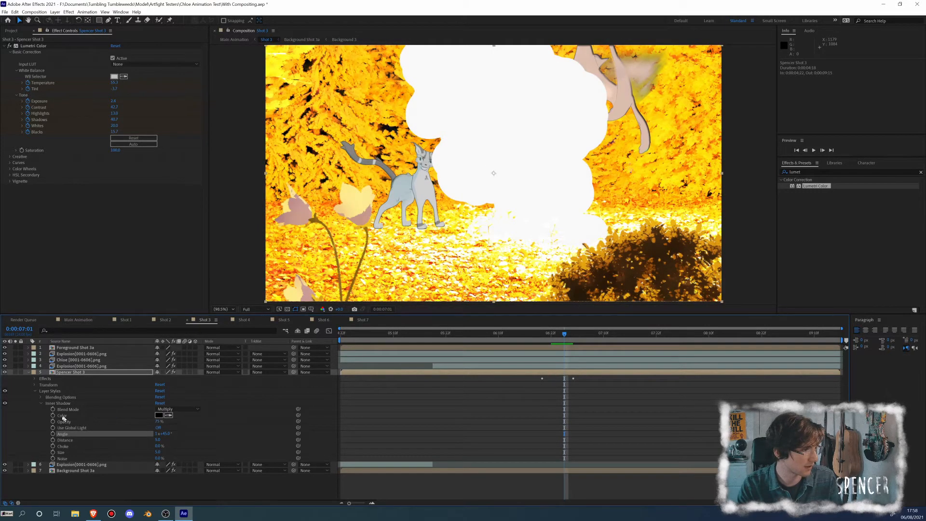
Step: Keyframe the inner shadow's opacity from 0% at 0:00:06:21 to 75% at 0:00:07:01
click(54, 421)
drag(564, 336, 549, 341)
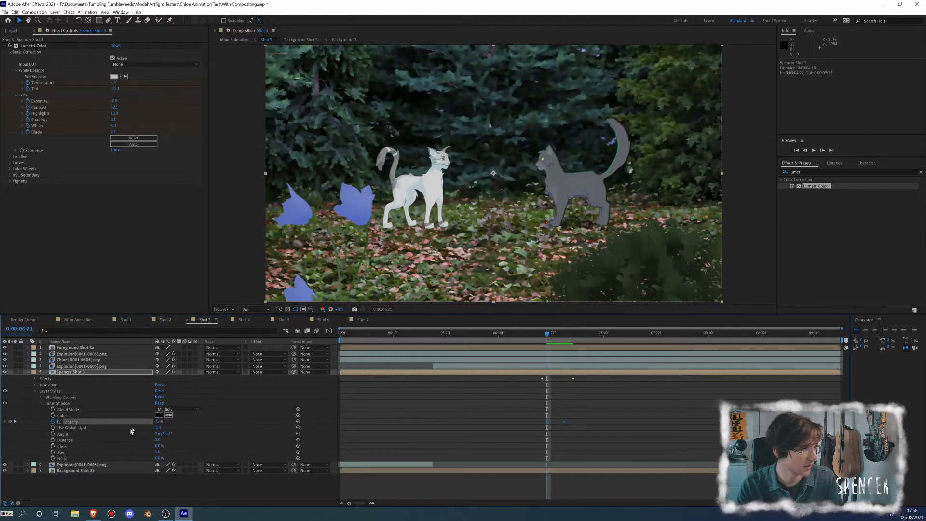
drag(157, 421, 93, 428)
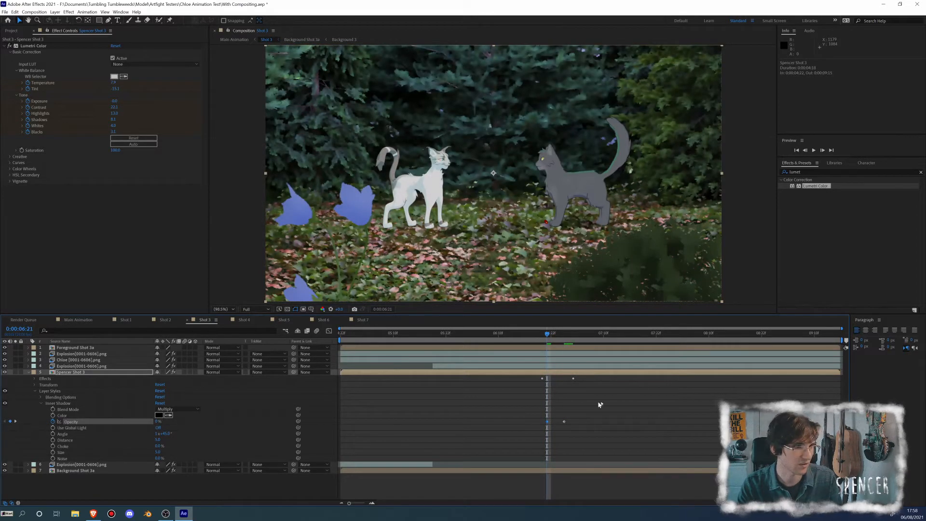
click(552, 335)
drag(552, 335, 564, 333)
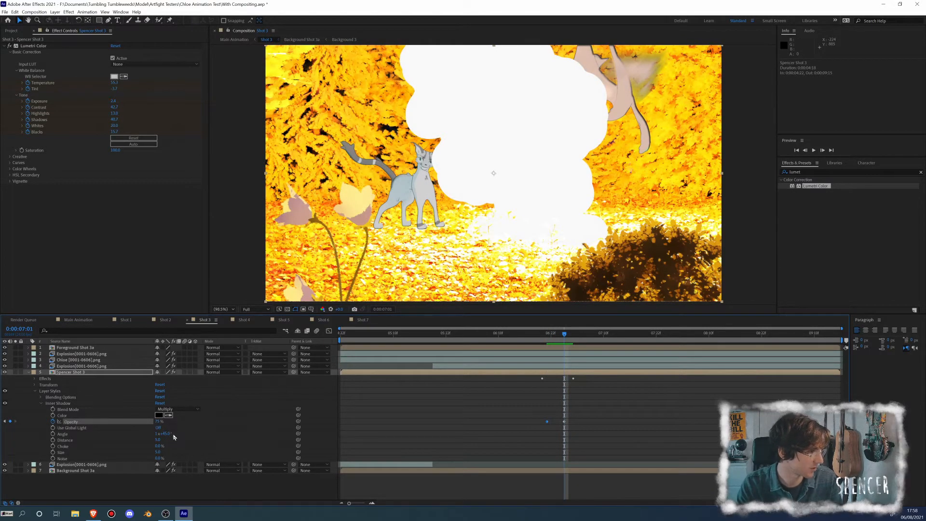
Step: Increase the inner shadow's distance, choke and size for a thicker, softer edge, and set its noise to 3%
drag(159, 440, 158, 458)
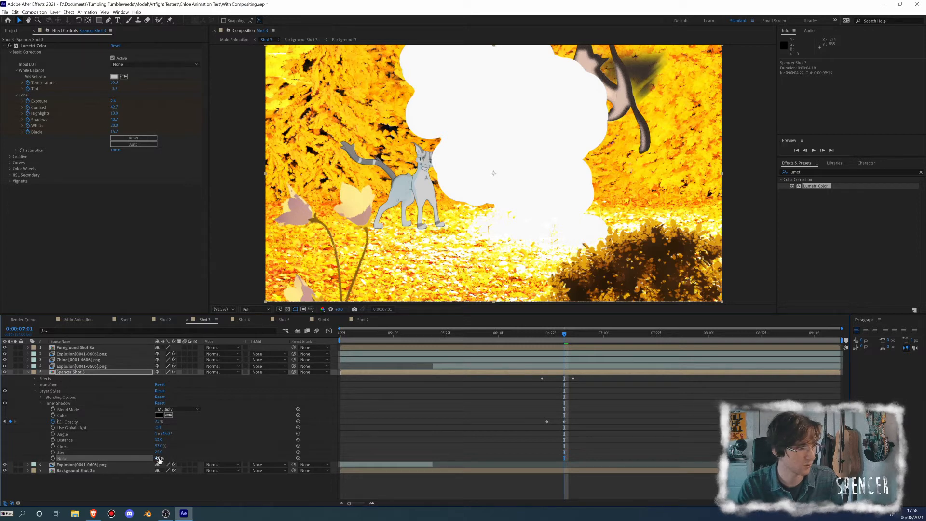
click(159, 459)
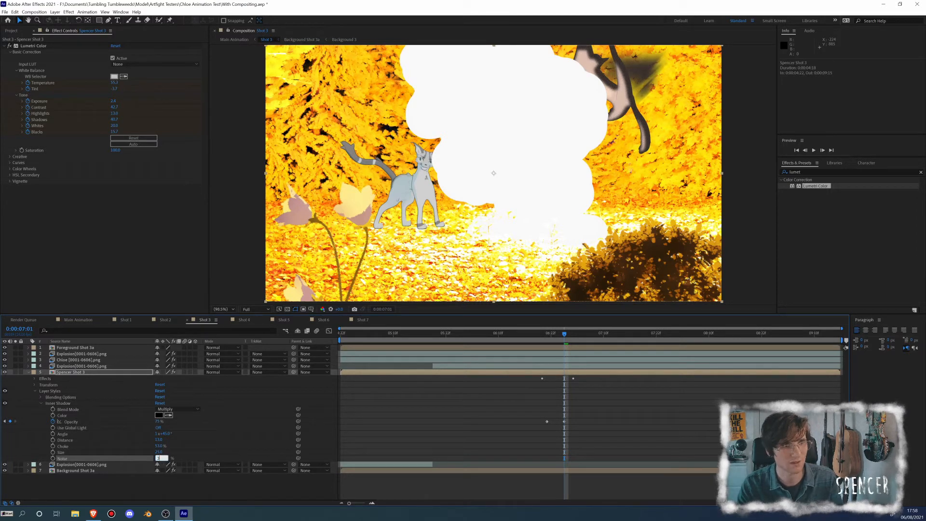
text(3)
key(Return)
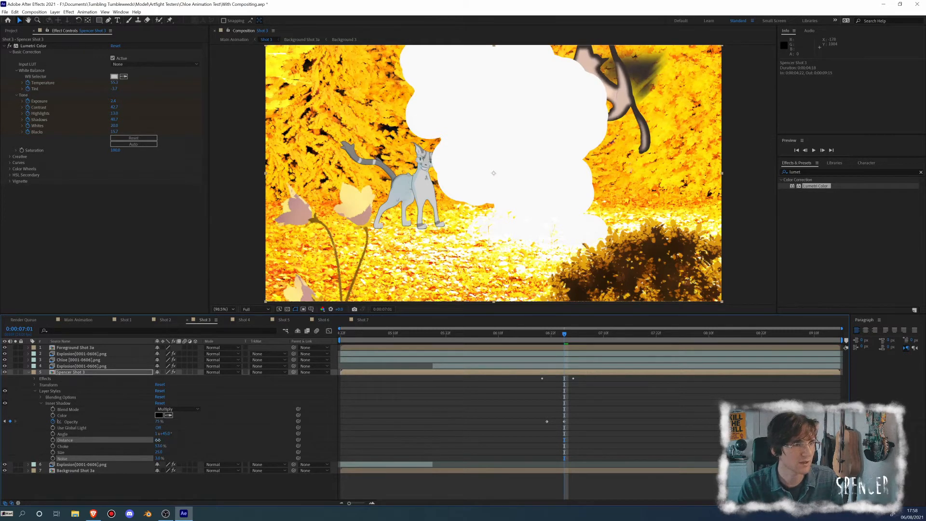
drag(158, 440, 161, 440)
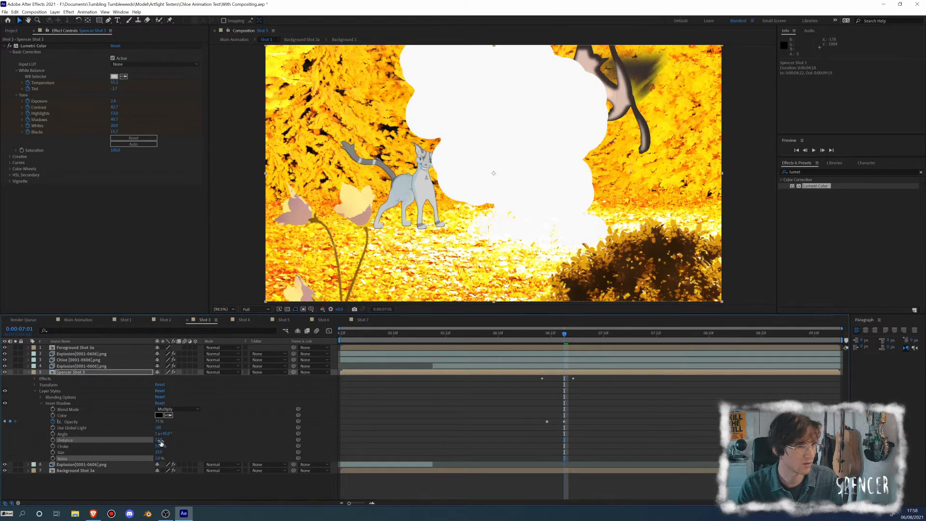
Step: Keep the inner shadow black, lower its choke, and raise its opacity keyframe at 0:00:07:01
click(159, 415)
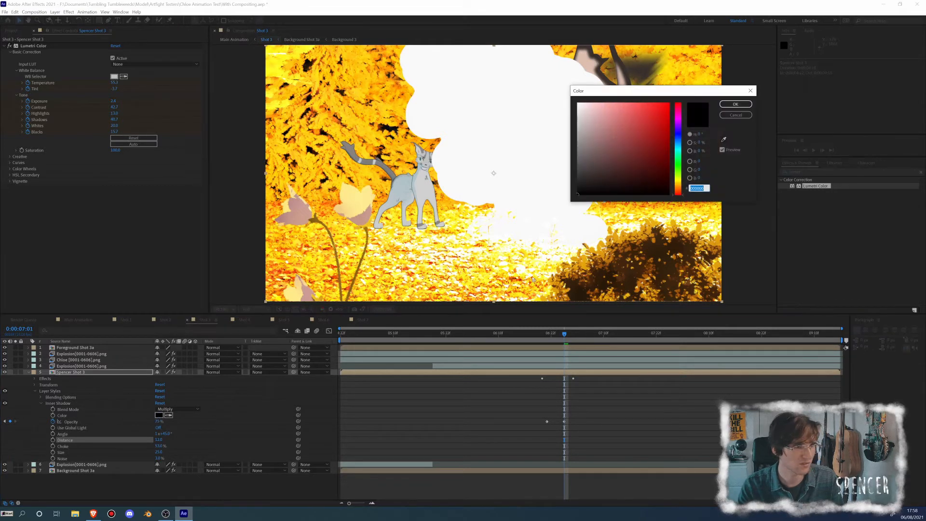
click(736, 115)
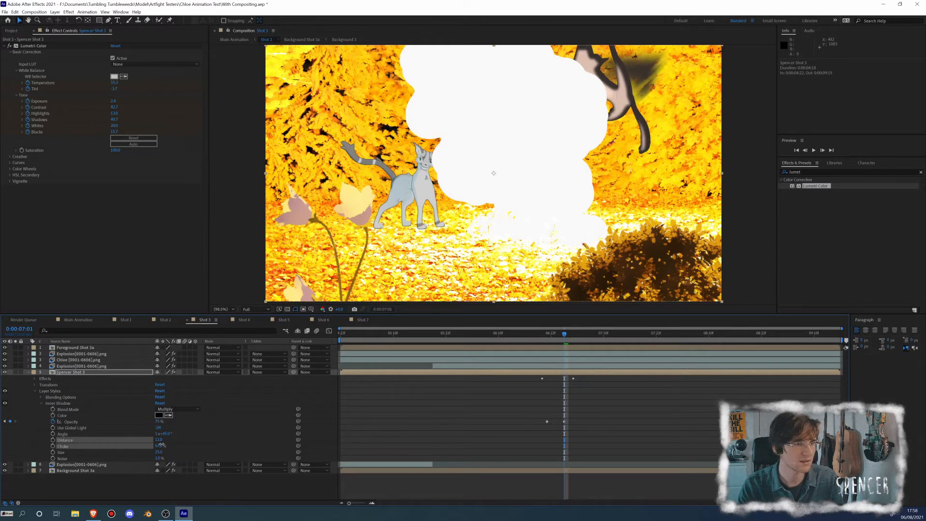
drag(162, 445, 154, 446)
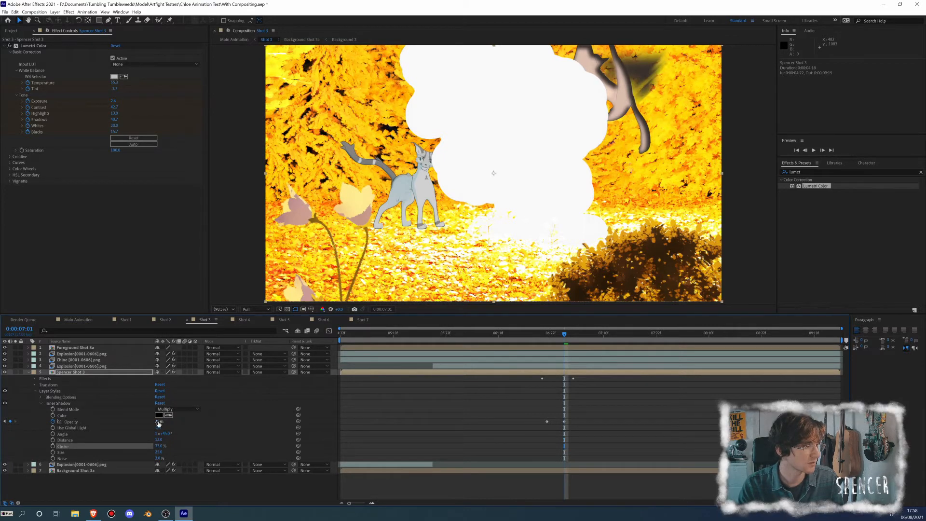
mouse_move(158, 424)
mouse_down()
mouse_move(174, 421)
mouse_move(162, 421)
mouse_up()
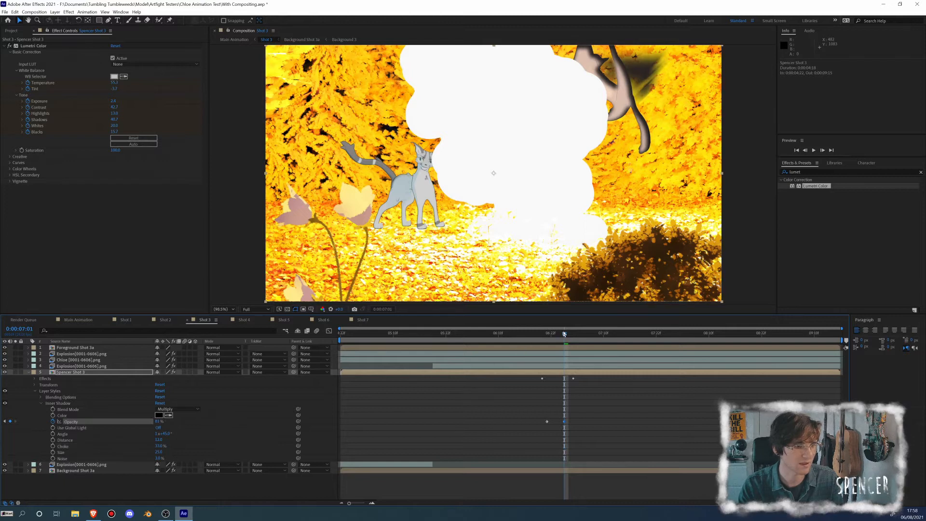
mouse_move(564, 333)
mouse_down()
mouse_move(548, 333)
mouse_move(595, 327)
mouse_move(555, 332)
mouse_move(587, 330)
mouse_move(565, 333)
mouse_up()
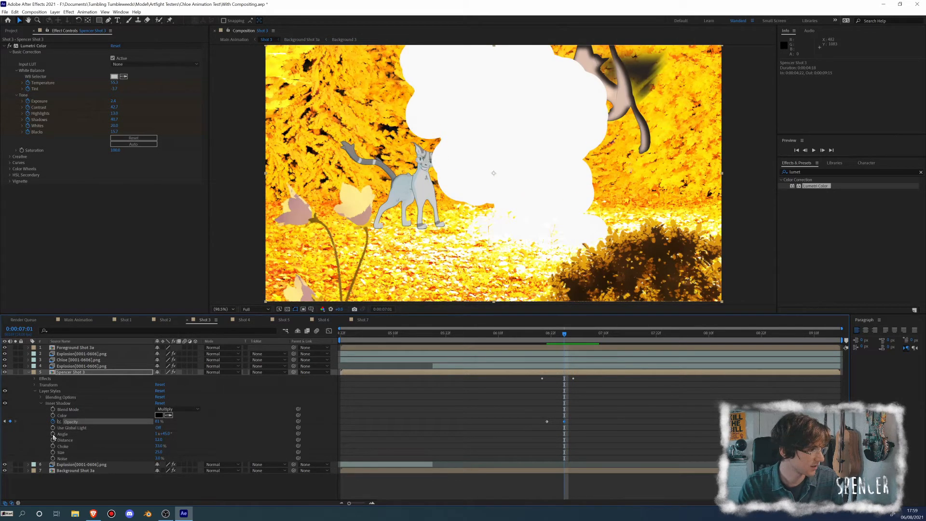
Step: Keyframe the inner shadow's angle with zero revolutions at 0:00:07:01 and rotate it past one full revolution at 0:00:07:07
click(53, 435)
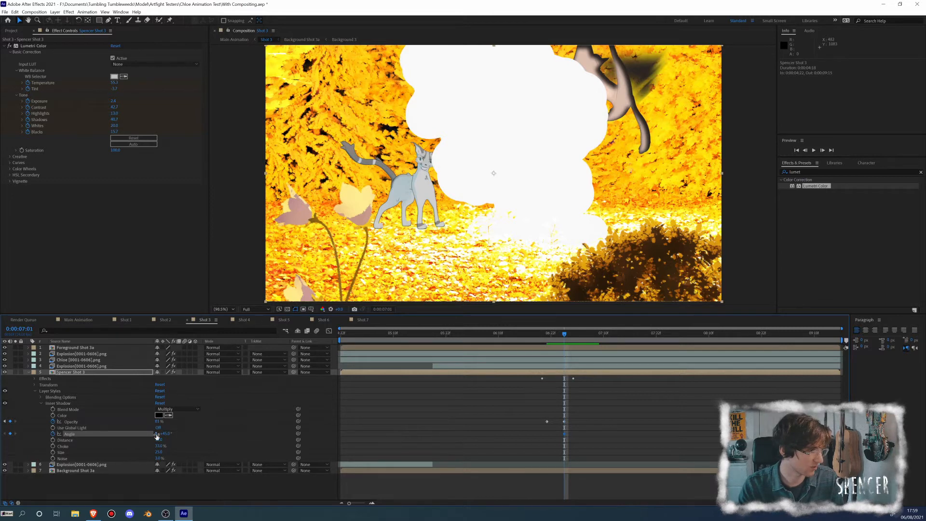
key(Return)
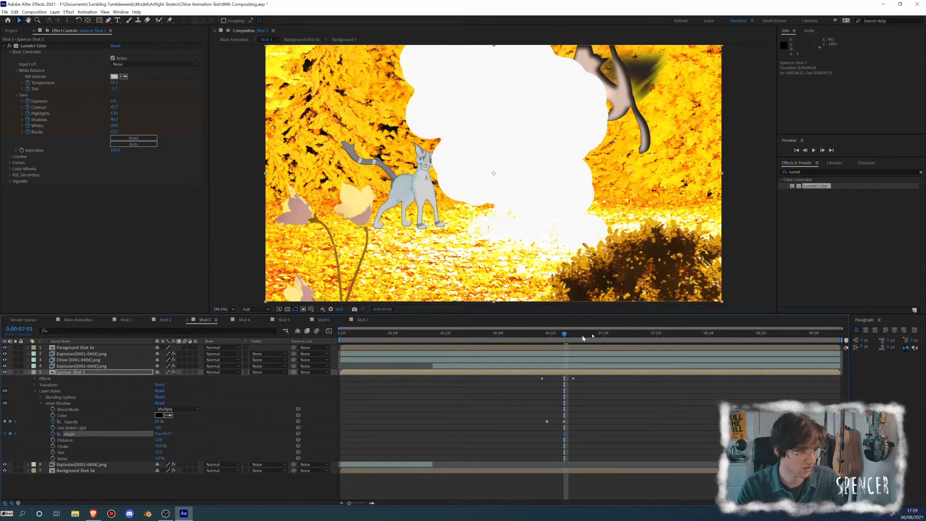
drag(570, 337, 593, 336)
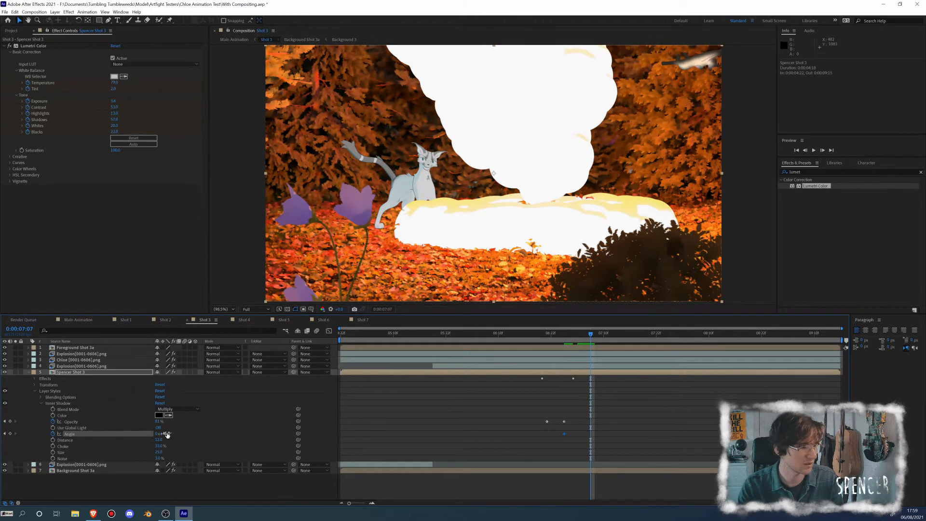
drag(167, 434, 272, 418)
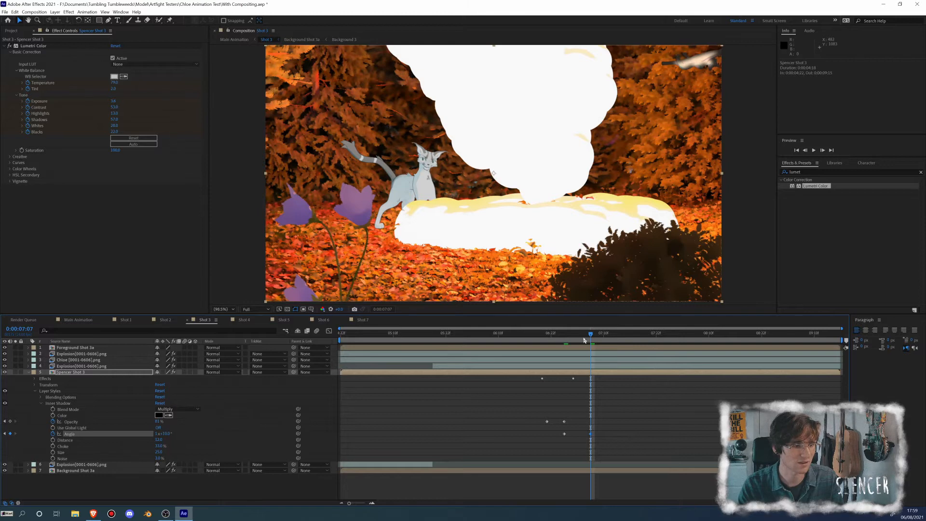
Step: Play back the explosion and review the dark cat's rotating inner shadow around 0:00:07:01
drag(593, 335, 509, 354)
key(space)
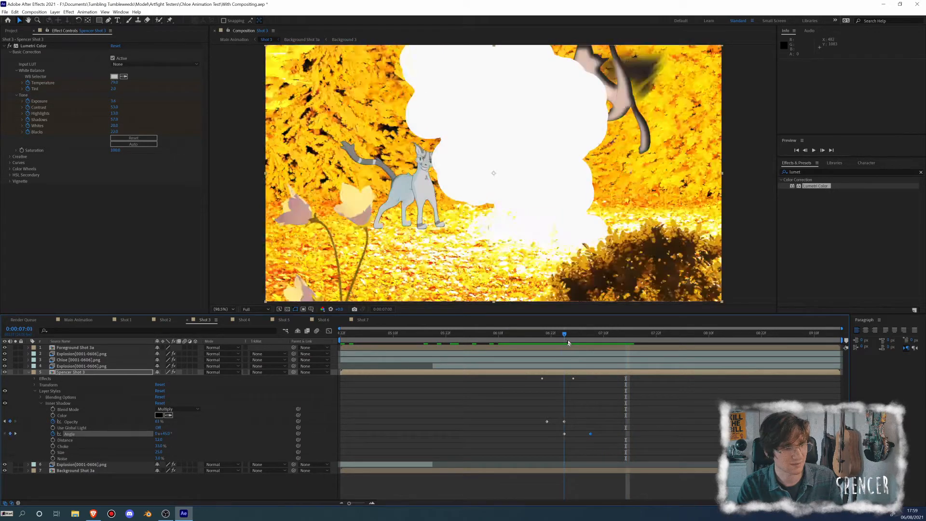
click(549, 341)
drag(549, 342, 565, 341)
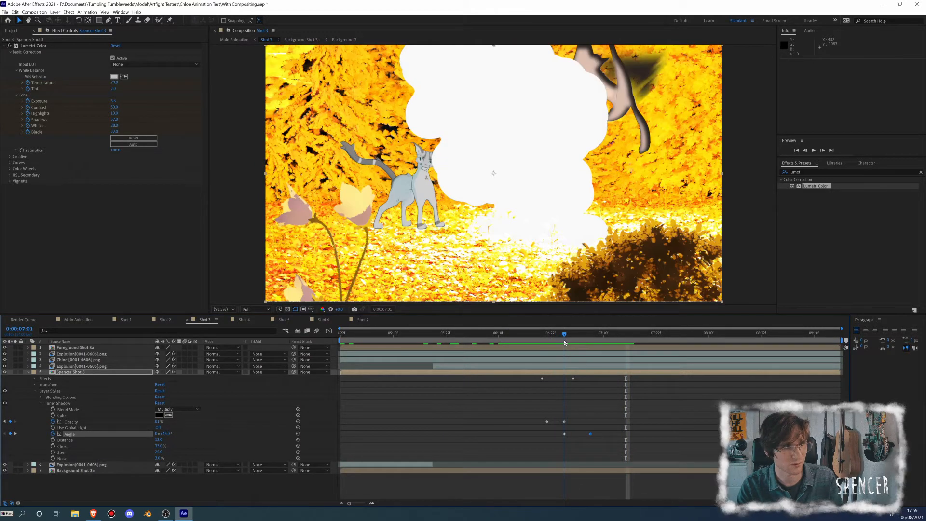
Step: Apply a second Lumetri Color effect to the dark cat's Shot 3 pre-comp and raise its exposure at 0:00:07:01
click(81, 374)
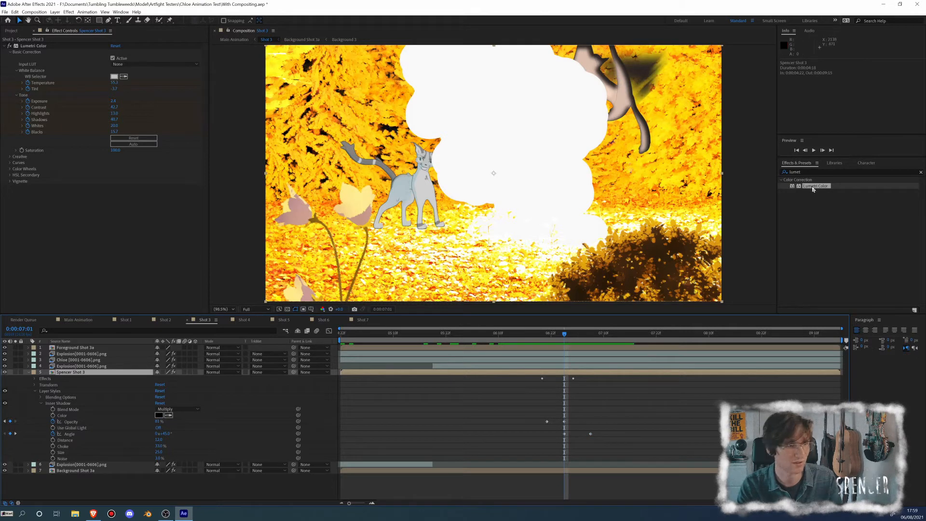
drag(813, 189, 133, 236)
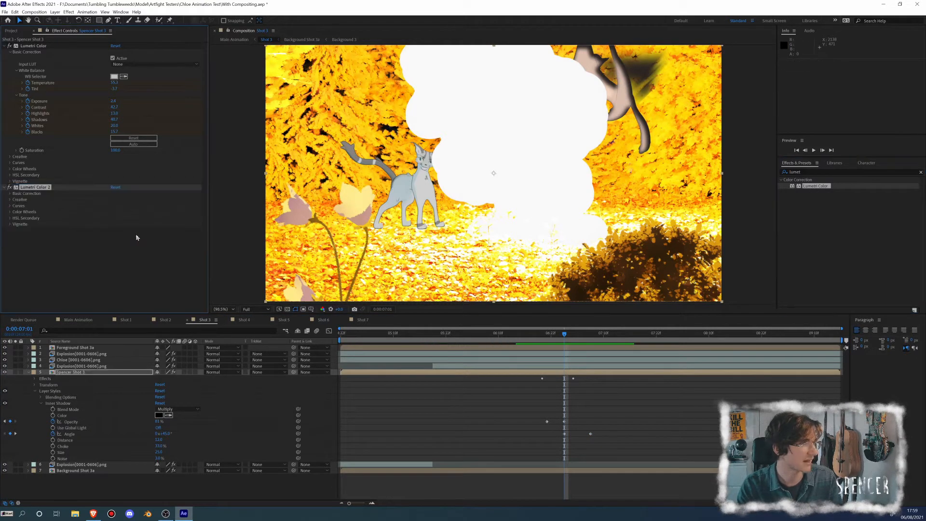
click(10, 194)
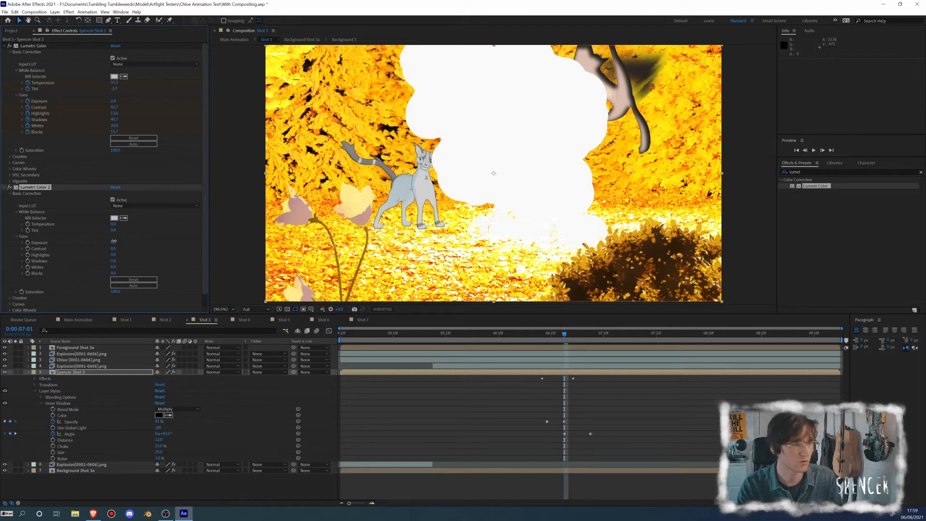
drag(114, 241, 117, 240)
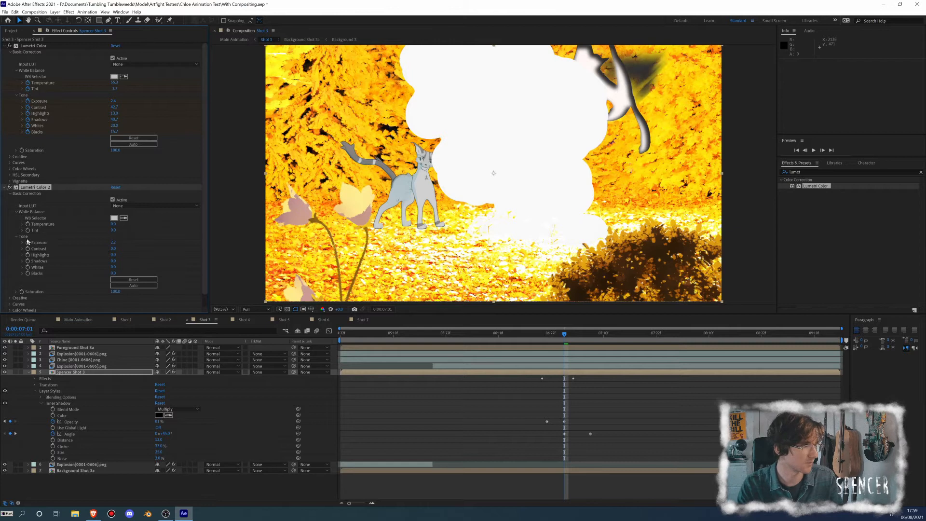
Step: Keyframe the second Lumetri Color's exposure, setting it to 0 at 0:00:06:21
drag(564, 336, 551, 336)
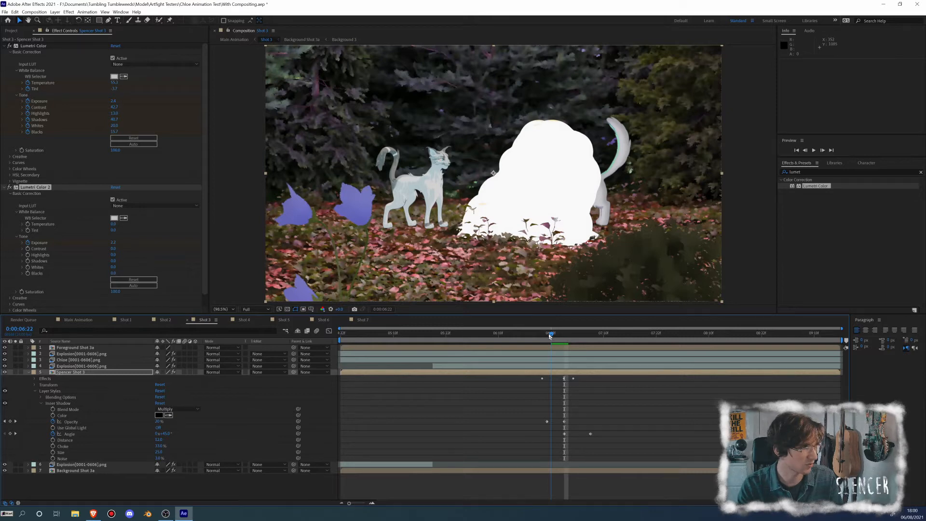
drag(550, 337, 547, 336)
click(113, 243)
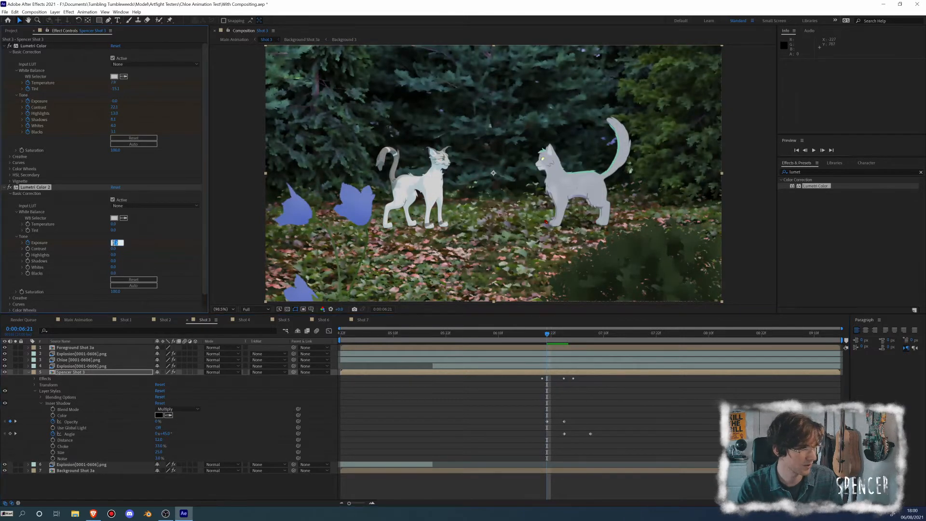
key(Return)
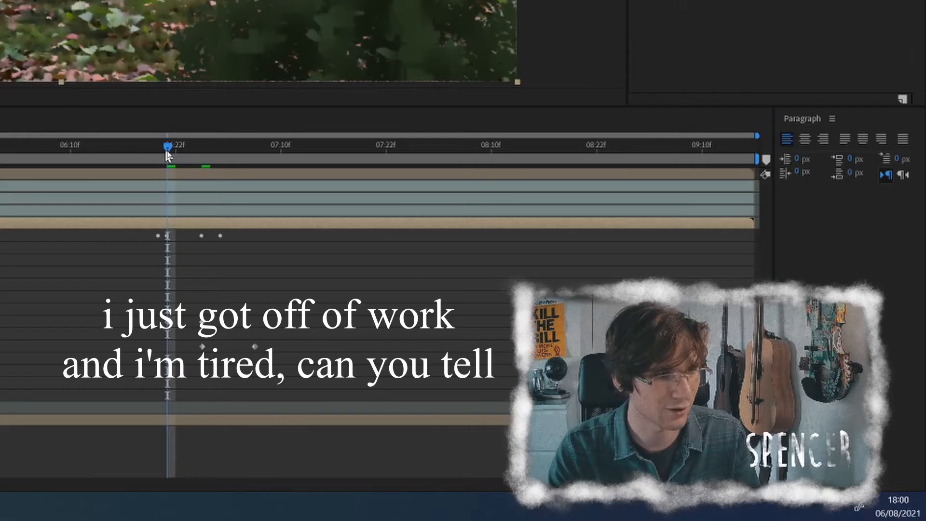
Step: Review the exposure flash on the dark cat and keyframe the second Lumetri Color's exposure back to 0 at 0:00:07:04
drag(547, 336, 555, 335)
mouse_move(184, 150)
mouse_down()
mouse_move(242, 147)
mouse_move(97, 143)
mouse_move(200, 143)
mouse_up()
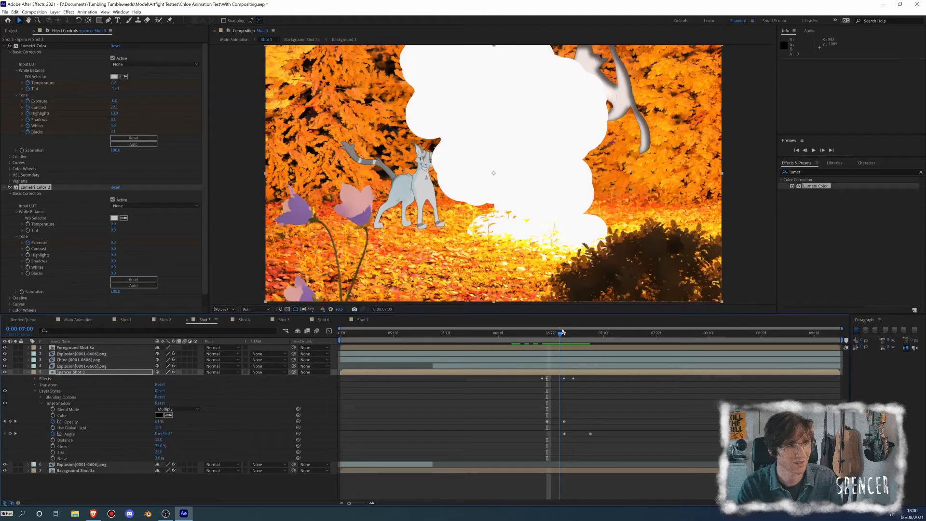
drag(563, 332, 578, 333)
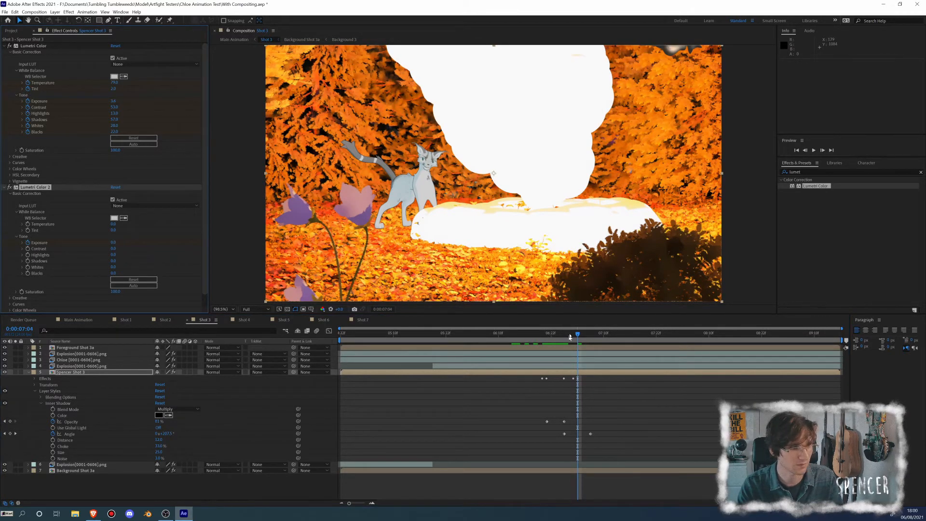
Step: Lower the first Lumetri Color's exposure at 0:00:07:10 to darken the flying cat, and review the fade around 0:00:07:02
drag(580, 337, 605, 336)
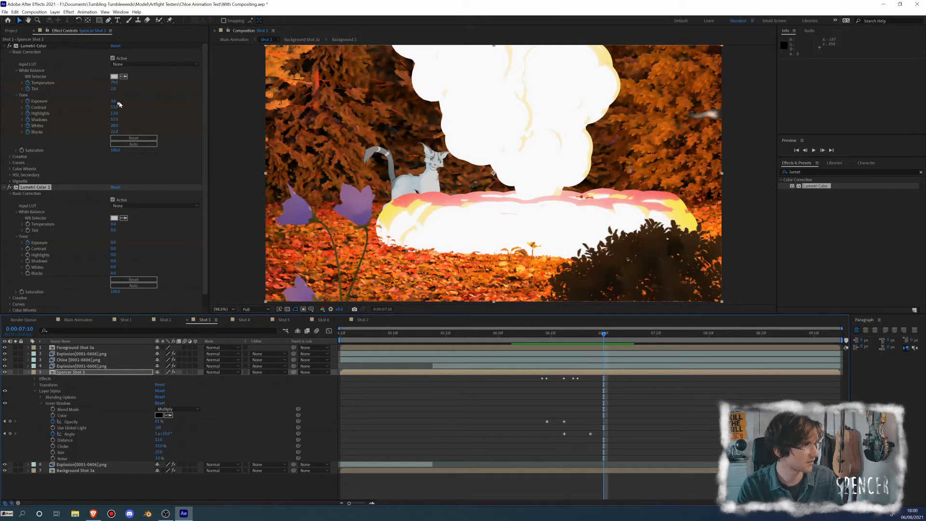
drag(118, 102, 89, 100)
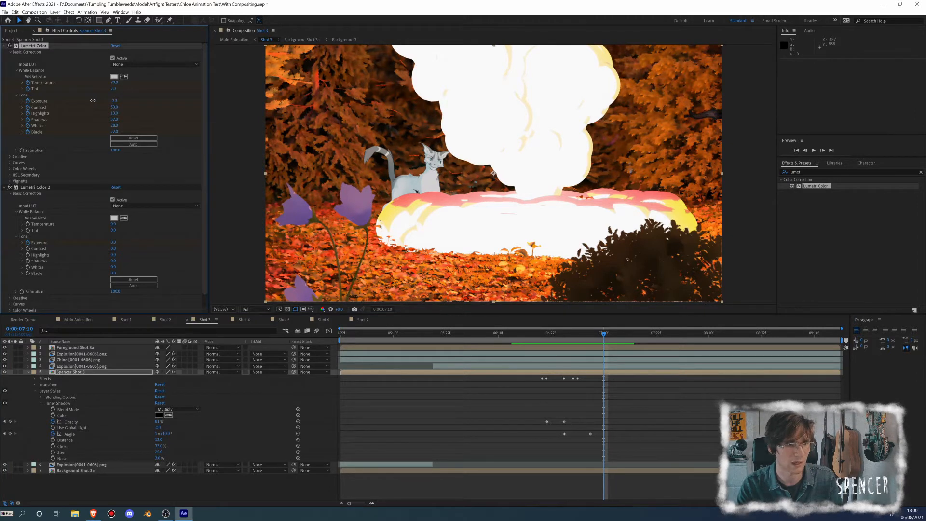
drag(601, 336, 569, 339)
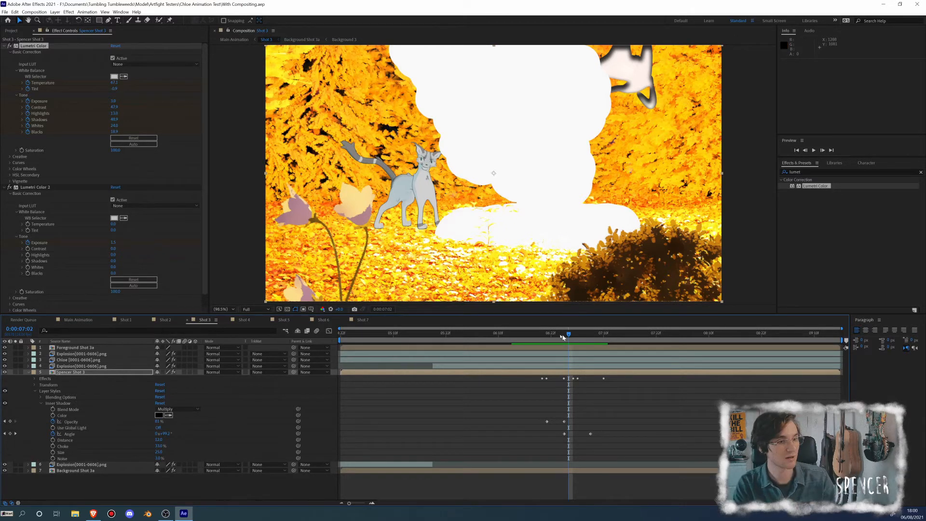
Step: Review the dark cat's explosion lighting, and duplicate its pre-comp layer in Shot 3 at 0:00:06:09
key(space)
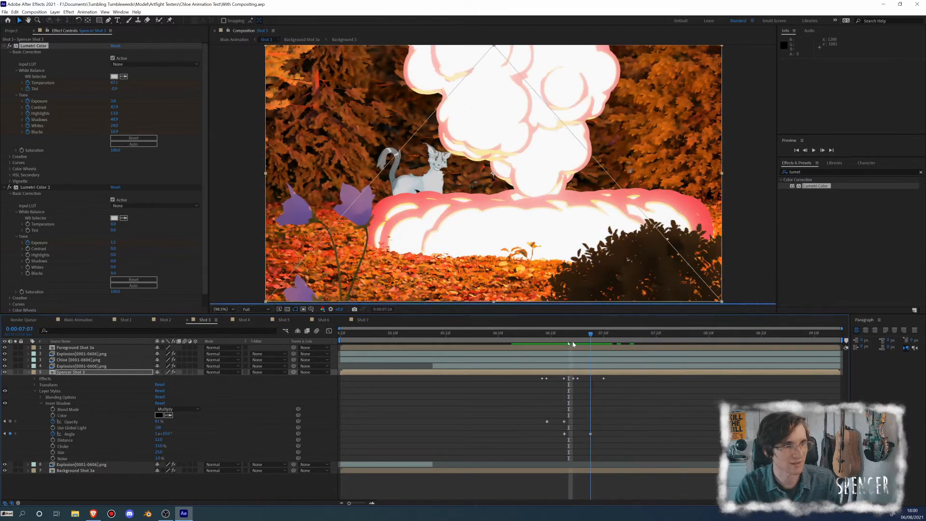
drag(573, 344, 494, 344)
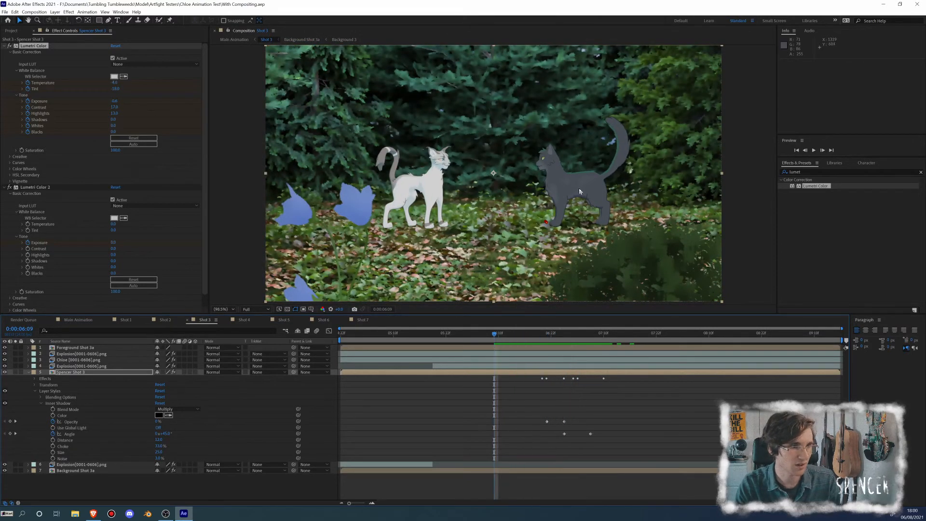
key(/)
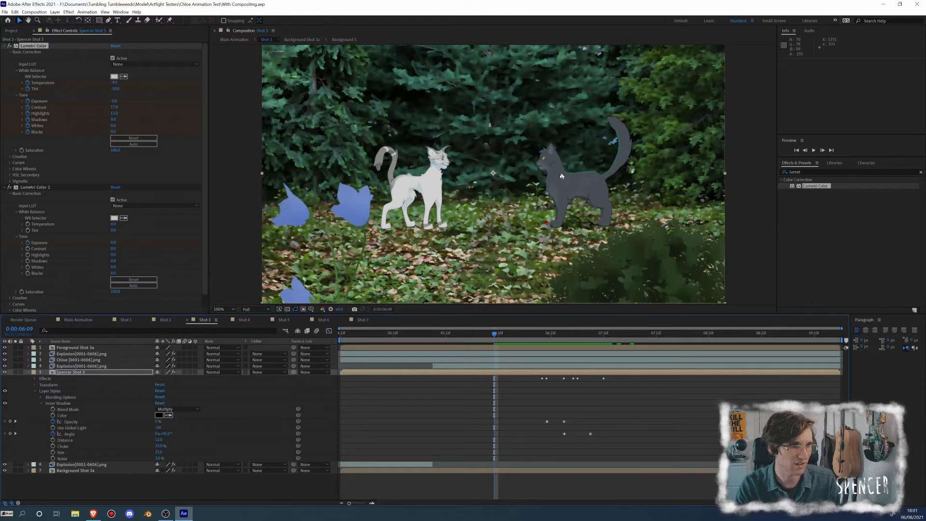
click(66, 373)
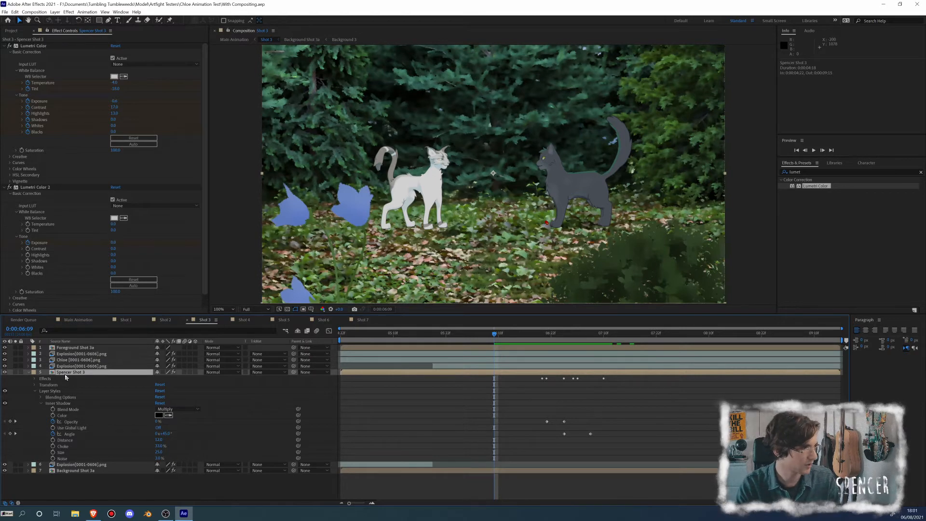
key(ctrl+d)
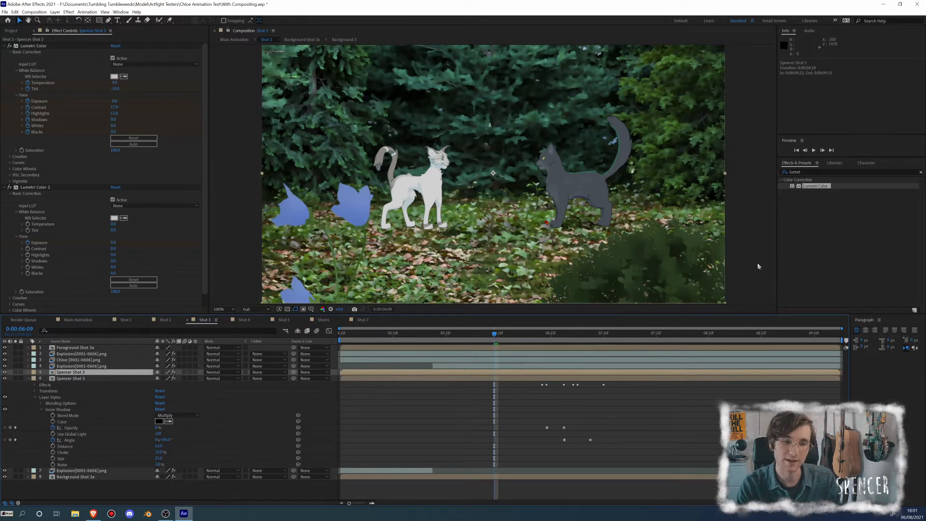
Step: Apply a Gaussian Blur to the upper copy of the dark cat's pre-comp with blurriness of about 11
click(811, 172)
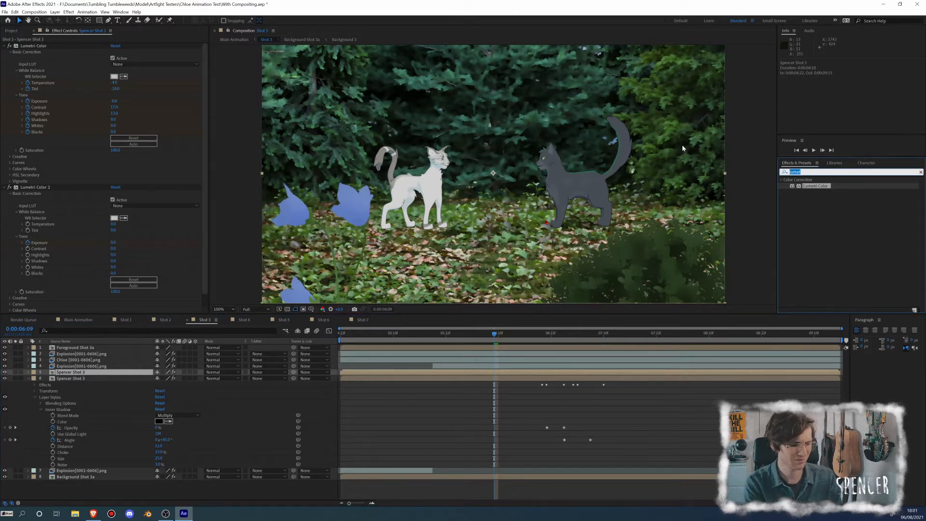
text(gaus)
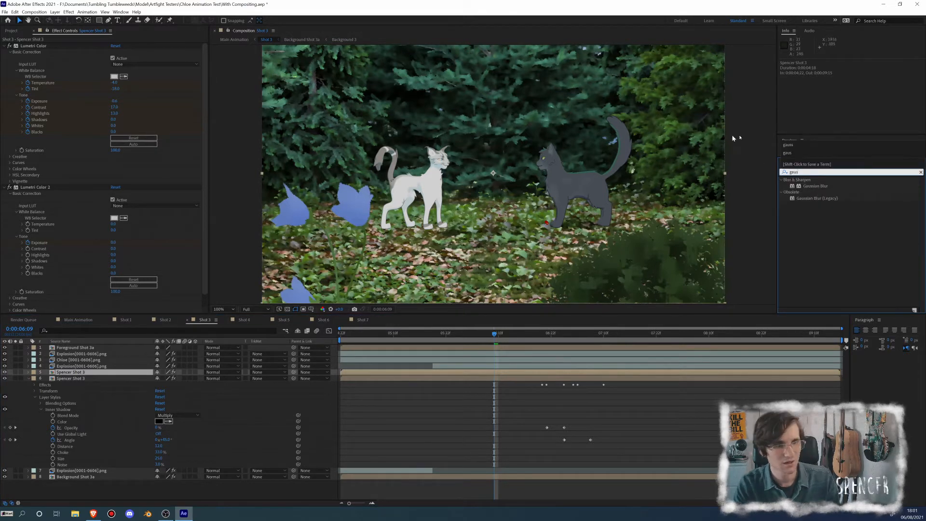
drag(815, 186, 82, 374)
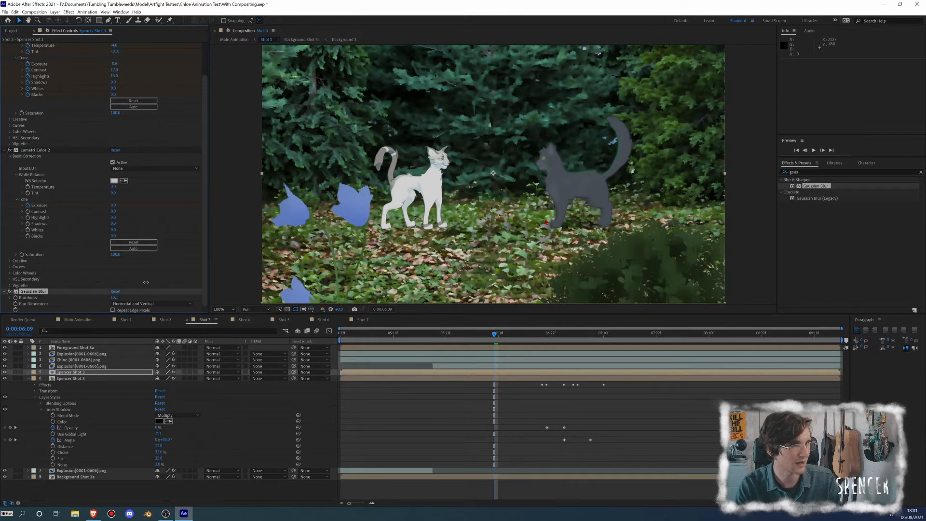
scroll(431, 194, up, 4)
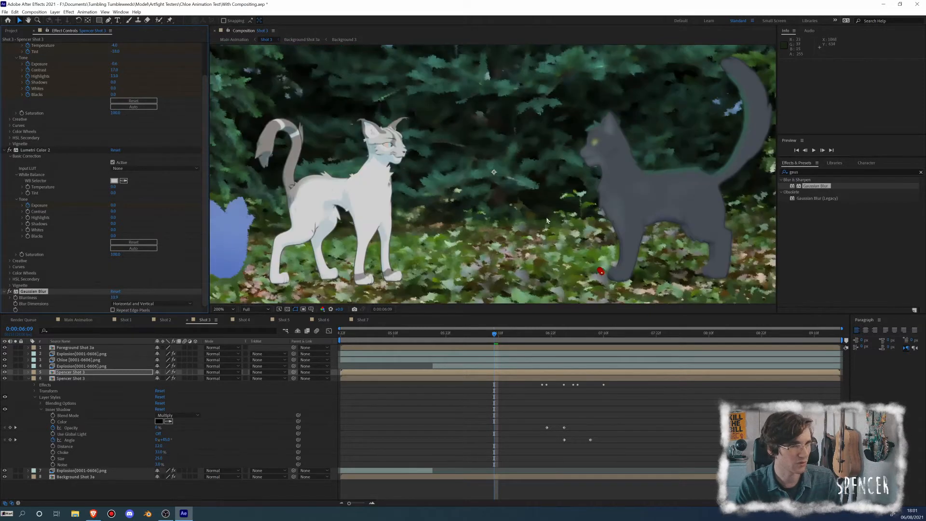
drag(431, 193, 296, 188)
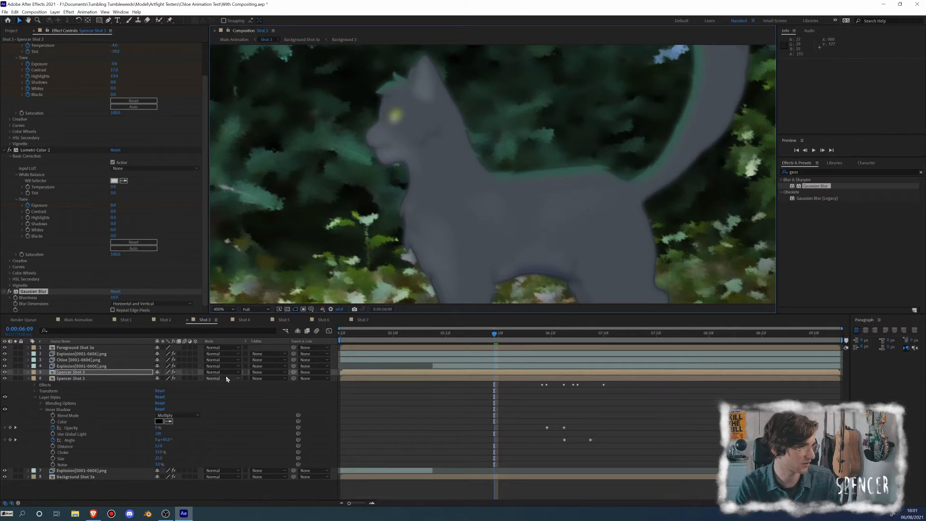
Step: Try Multiply on the blurred cat copy, set its blending mode to Darken, and compare the cat with and without the copy
click(221, 372)
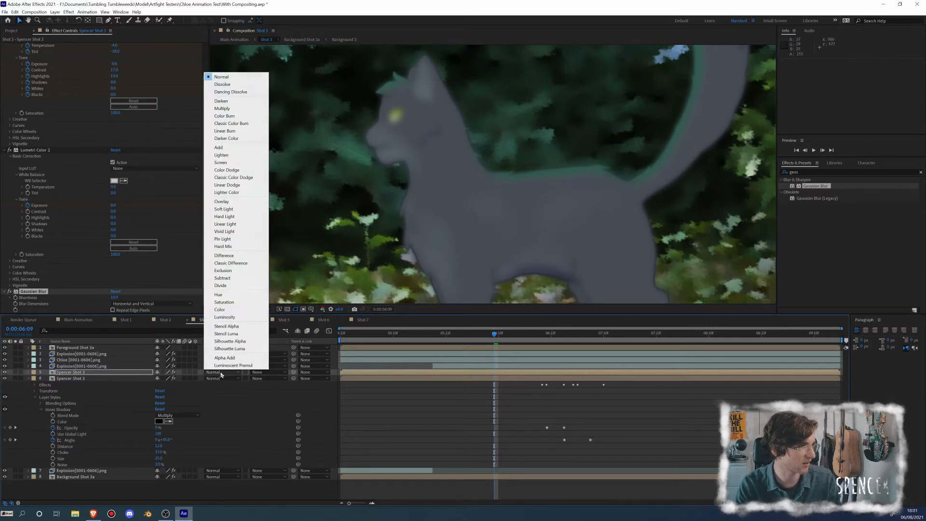
click(24, 295)
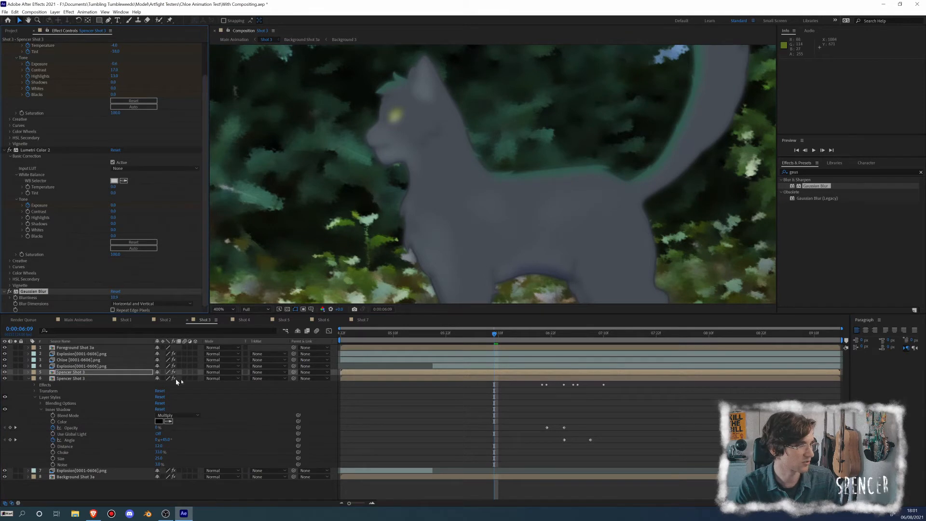
click(231, 373)
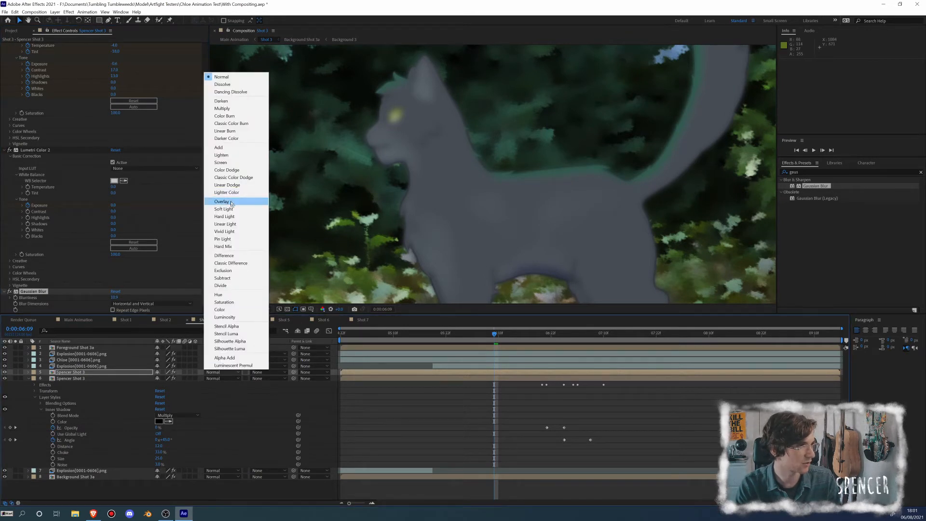
click(223, 108)
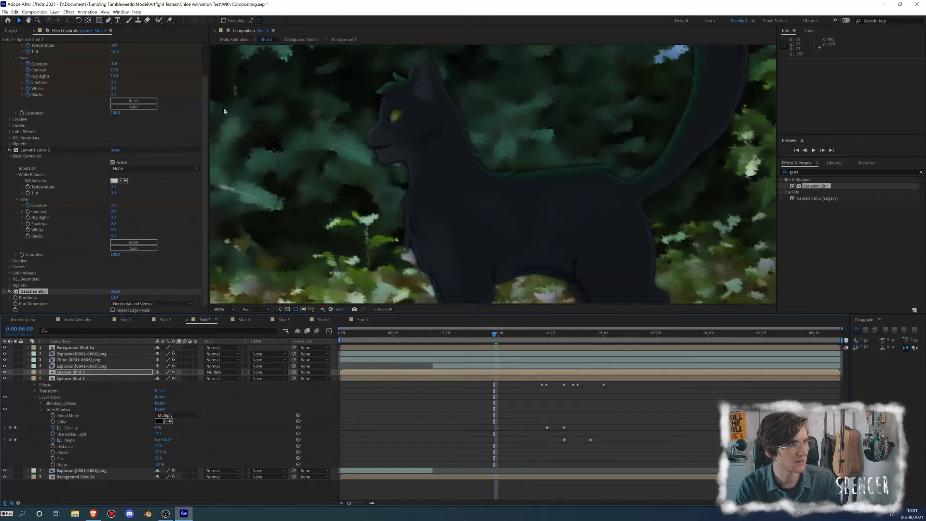
click(231, 373)
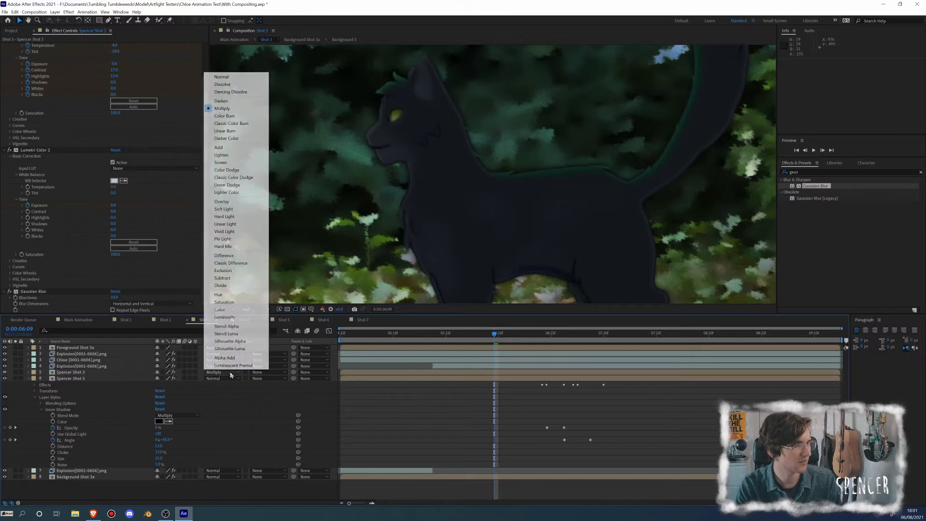
click(227, 101)
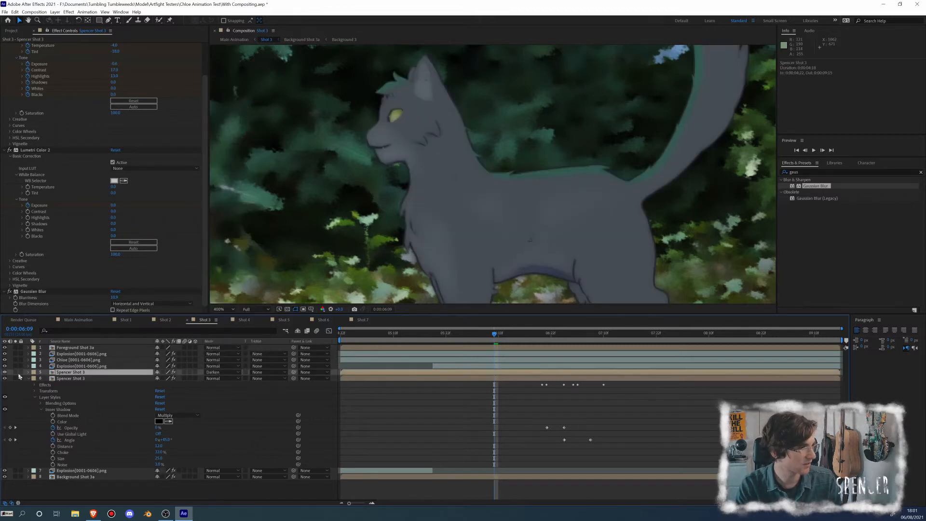
click(5, 372)
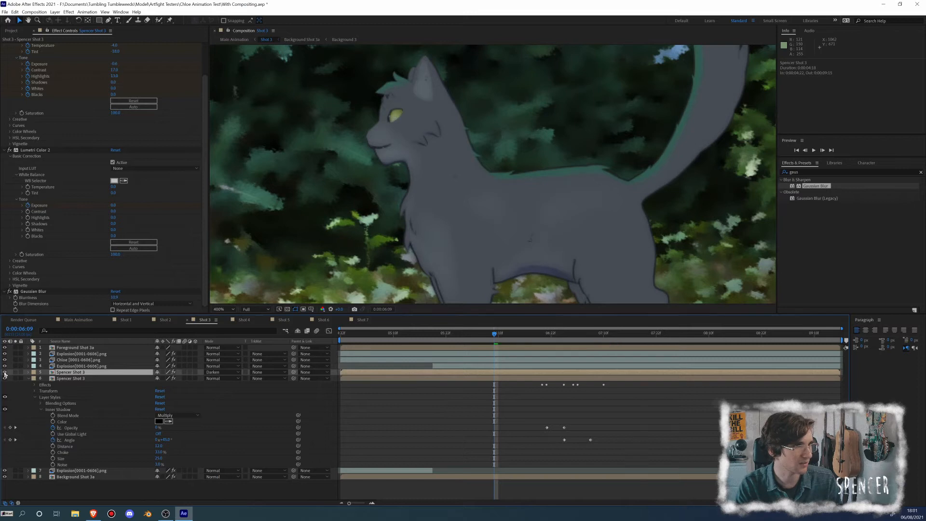
click(5, 373)
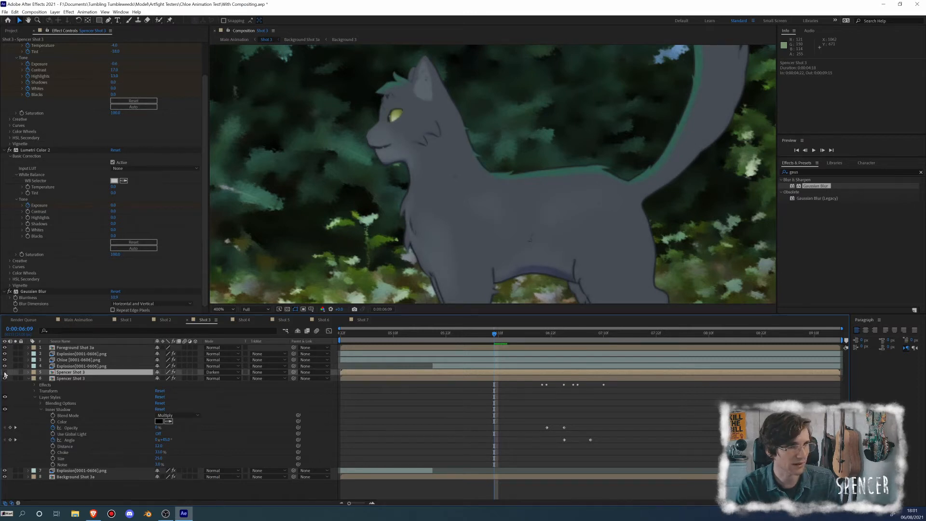
click(5, 373)
Step: Lower the blurred copy's Gaussian Blur blurriness, compare the cat with and without the copy, and raise the blurriness slightly
scroll(414, 241, down, 2)
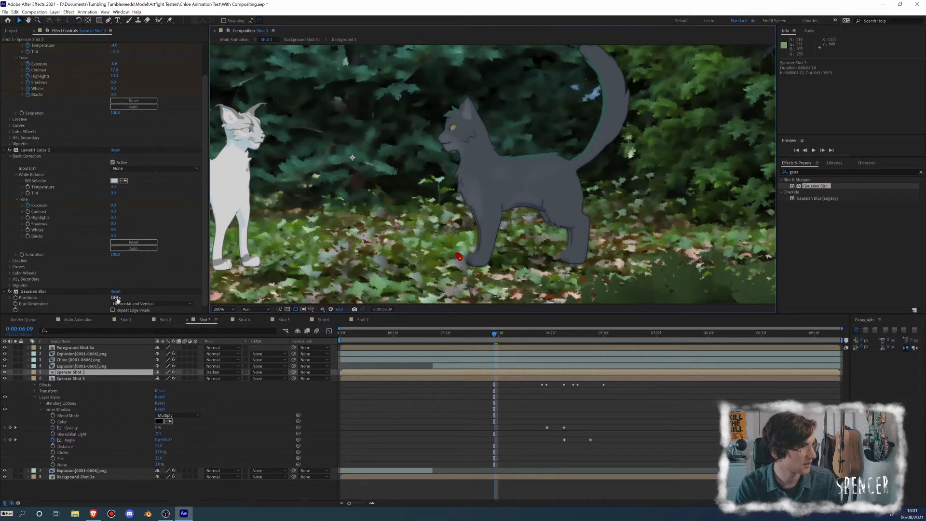
drag(114, 297, 98, 297)
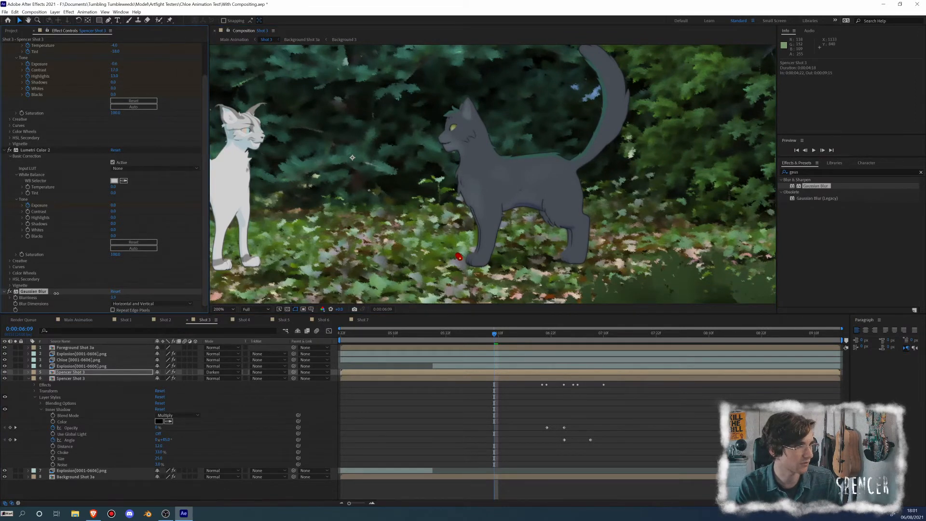
scroll(510, 175, up, 1)
drag(505, 163, 427, 221)
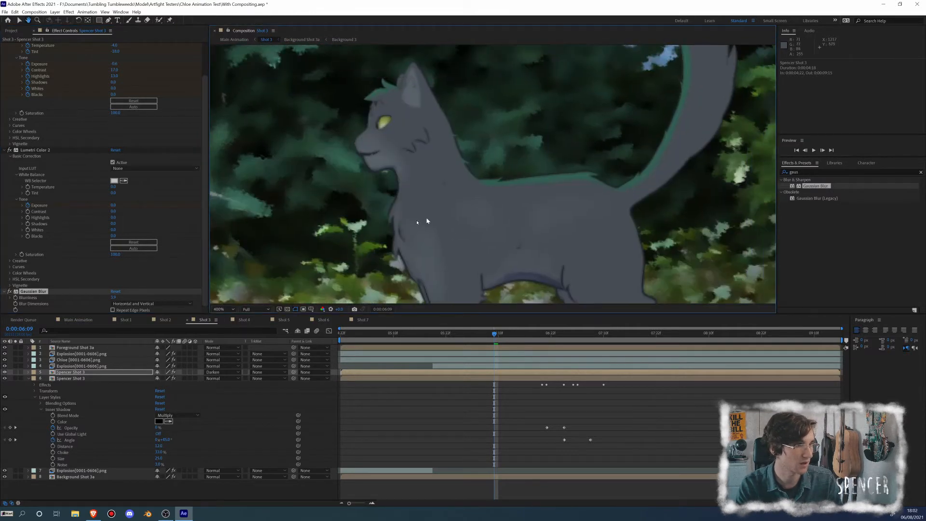
key(v)
click(5, 373)
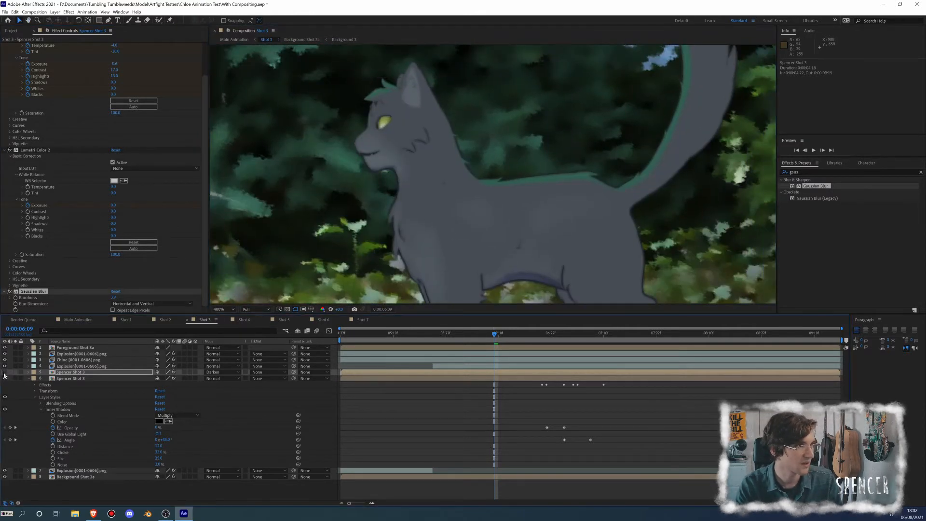
click(5, 373)
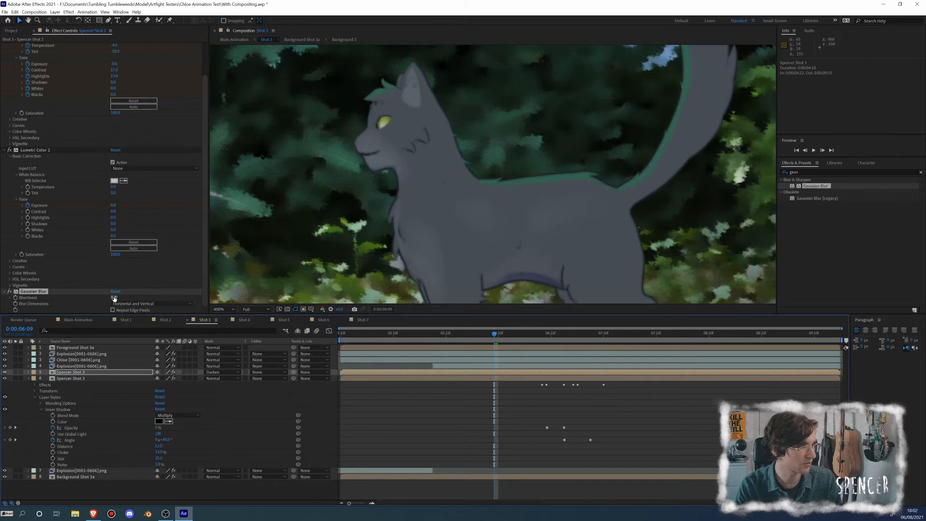
drag(113, 298, 120, 295)
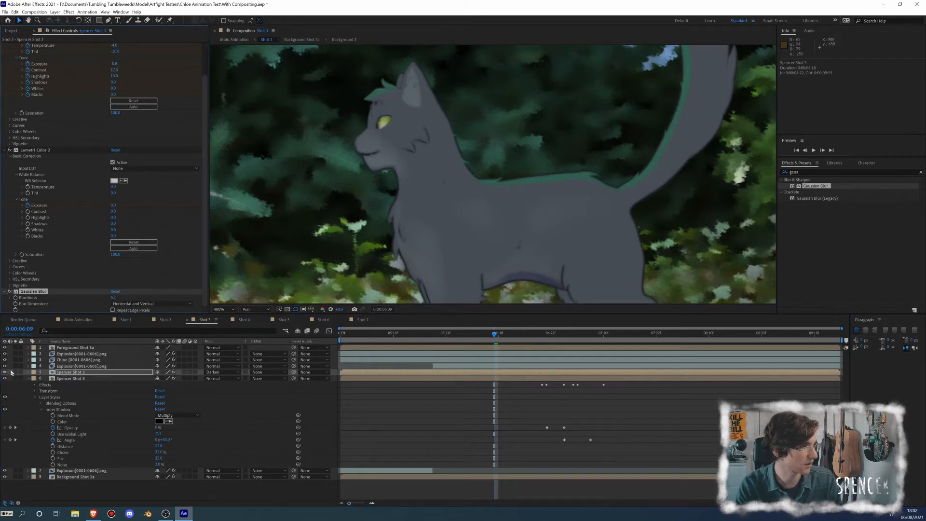
Step: Preview the softened dark cat from 0:00:06:09 to 0:00:06:20 and save the project
key(comma)
key(comma)
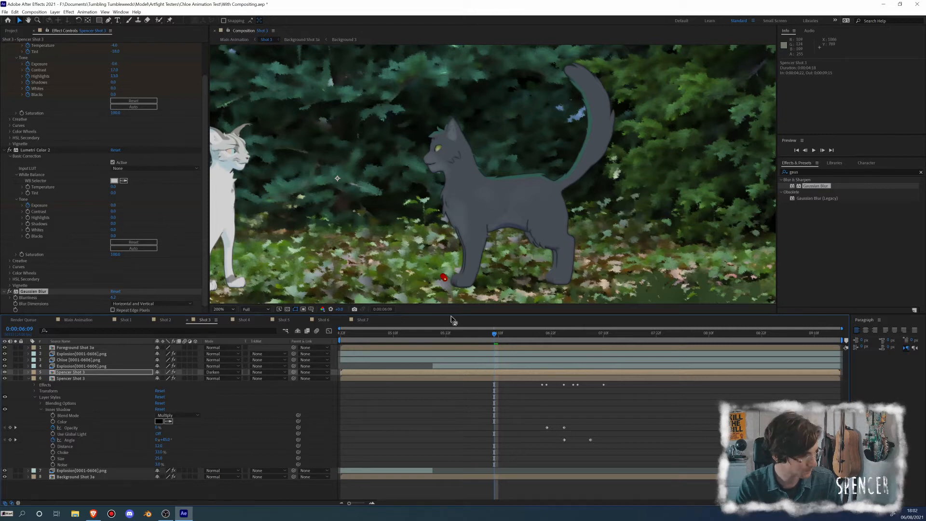
key(space)
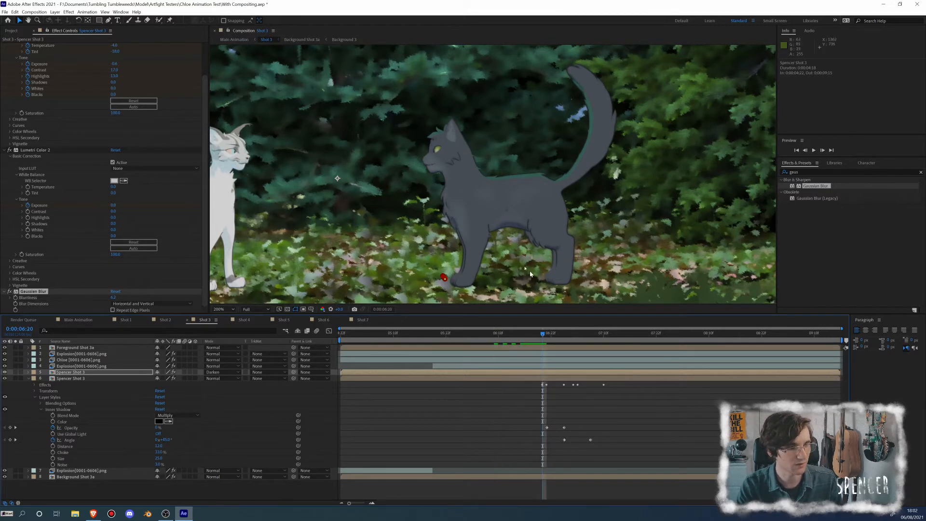
key(comma)
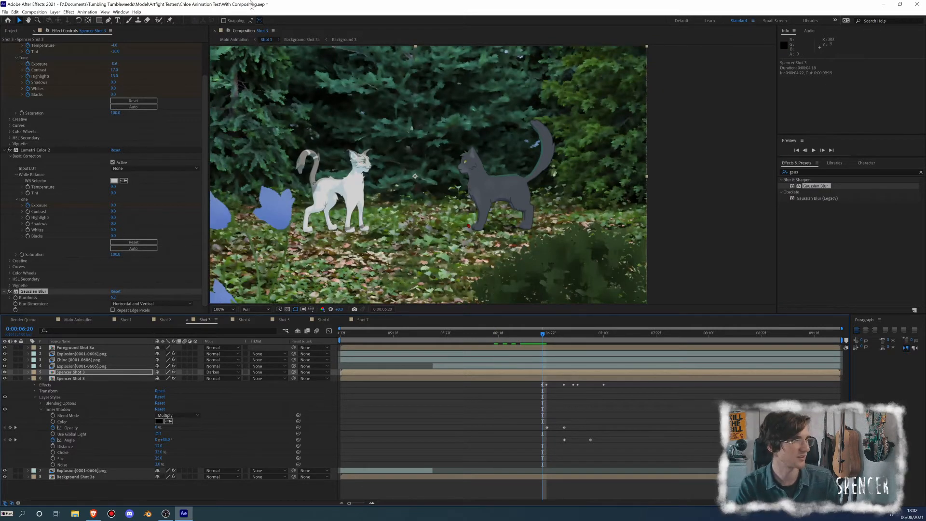
key(ctrl+s)
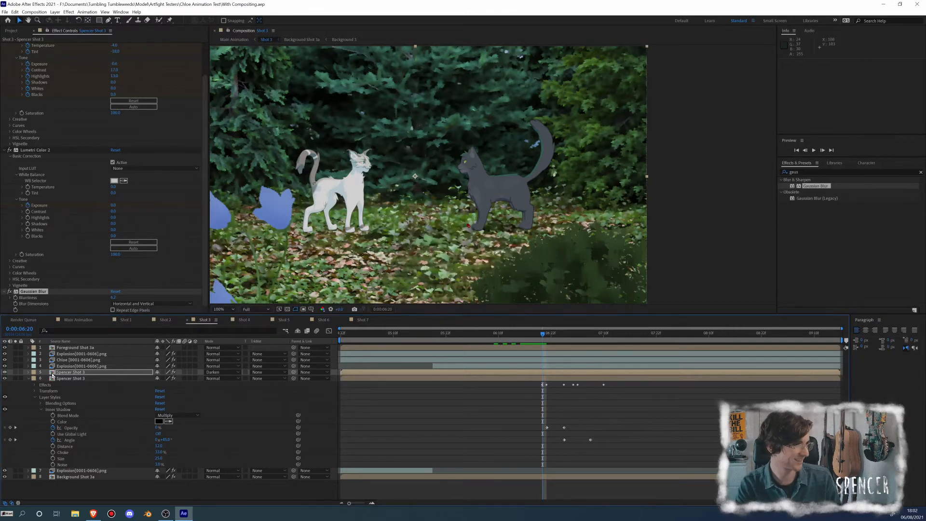
Step: Open the dark cat's Shot 3 pre-comp, review its animation before 0:00:02:00, and inspect the effects on its full-length layer
double_click(54, 372)
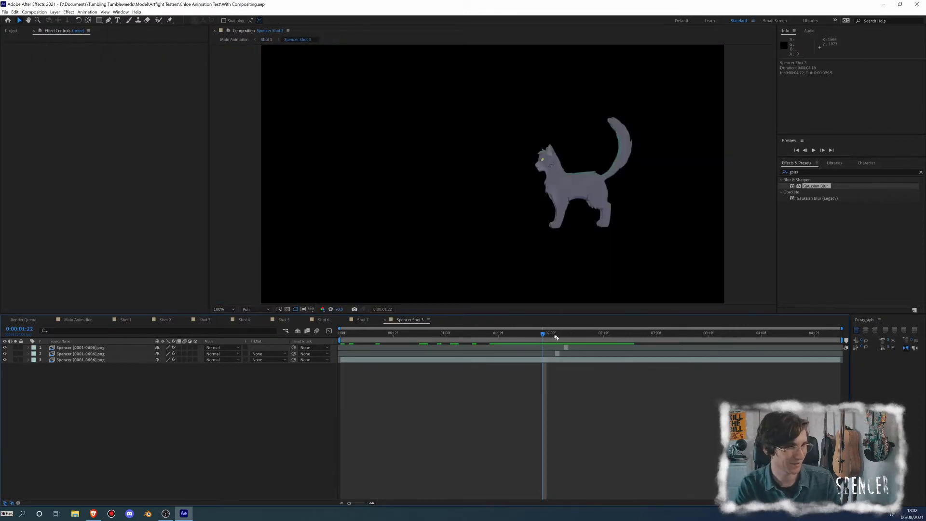
drag(556, 337, 471, 352)
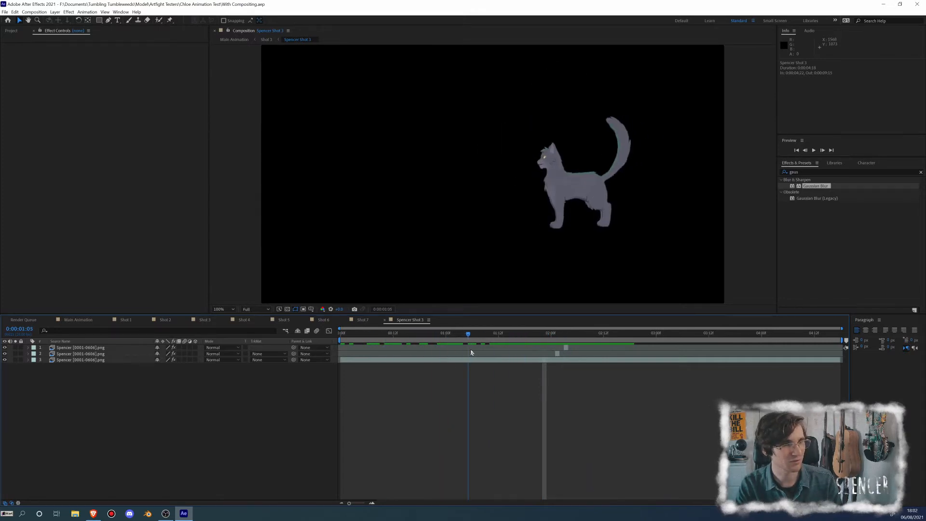
key(space)
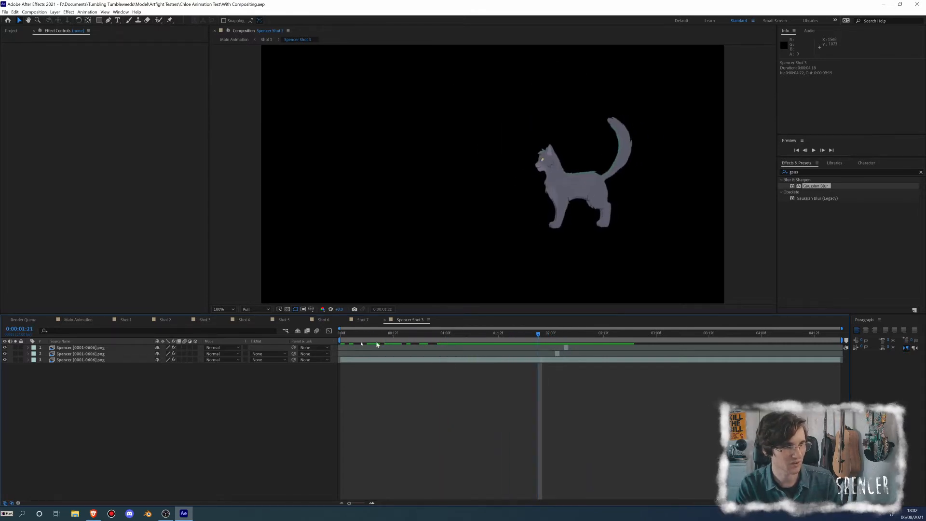
click(76, 360)
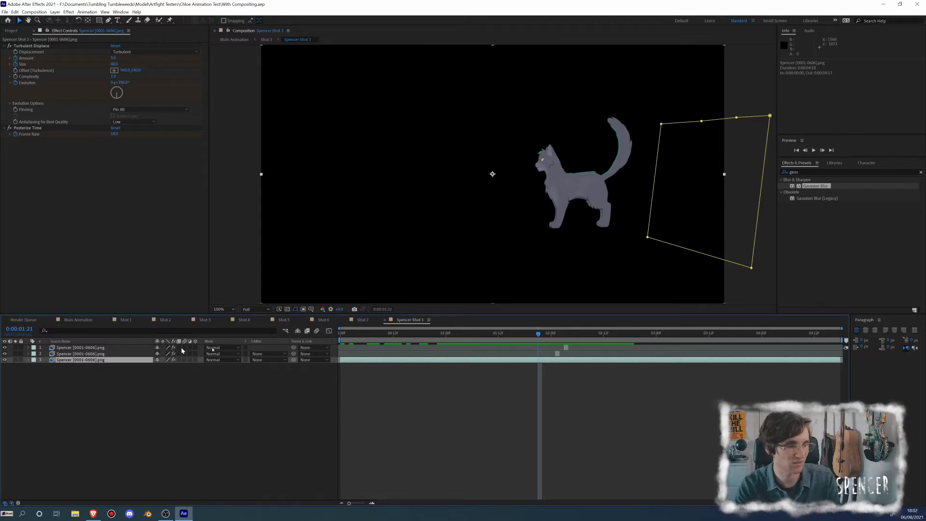
drag(540, 334, 500, 341)
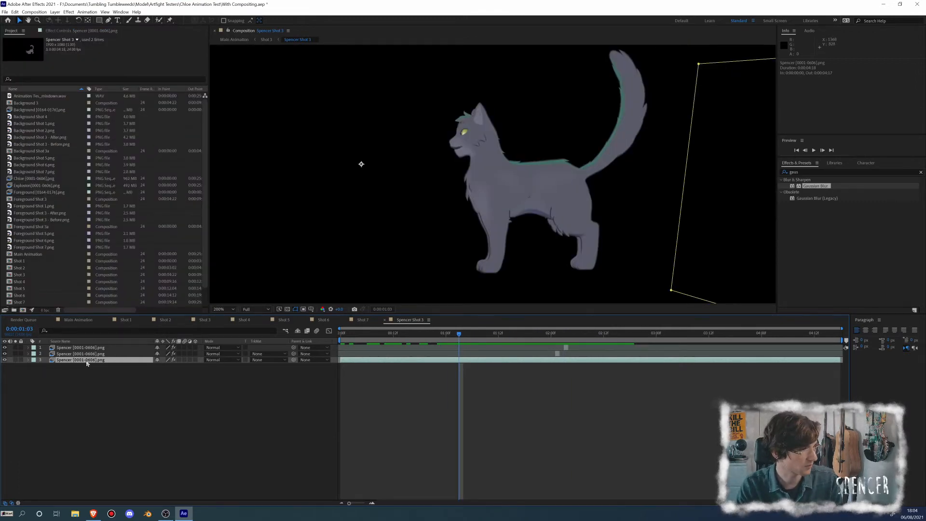
Step: Duplicate the pre-comp's full-length cat layer twice, and select the middle of the three copies
key(ctrl+d)
key(ctrl+d)
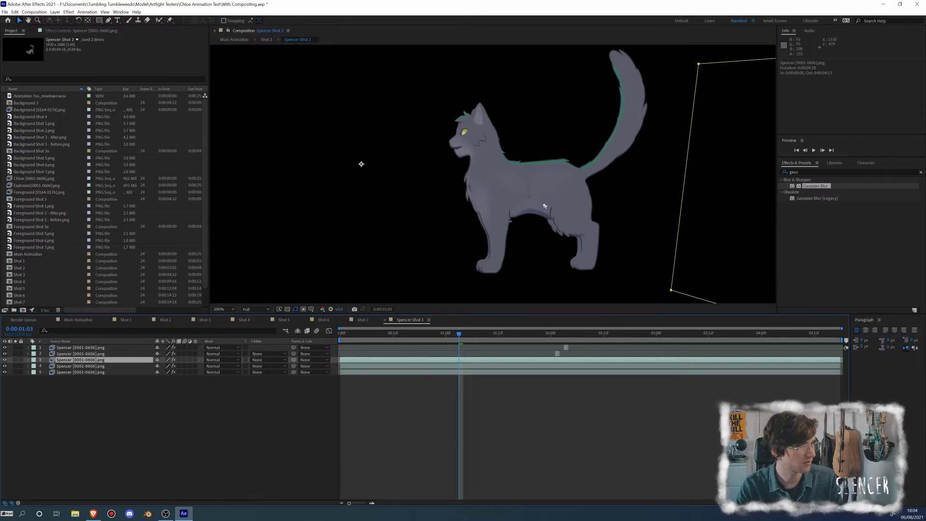
click(73, 366)
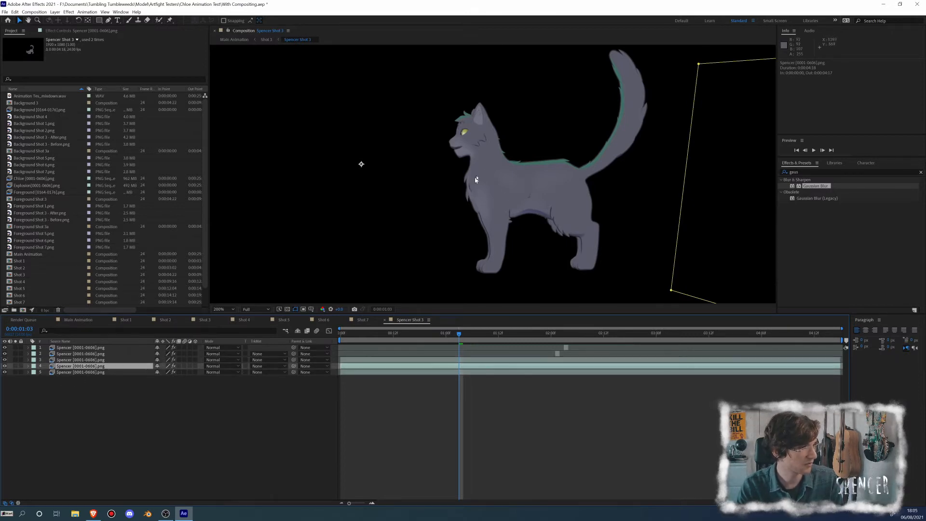
Step: Shift the uppermost full-length cat copy slightly down and forward, alpha-matte the copy beneath it, and check the result with the bottom copy hidden
click(96, 360)
drag(517, 183, 522, 190)
click(256, 366)
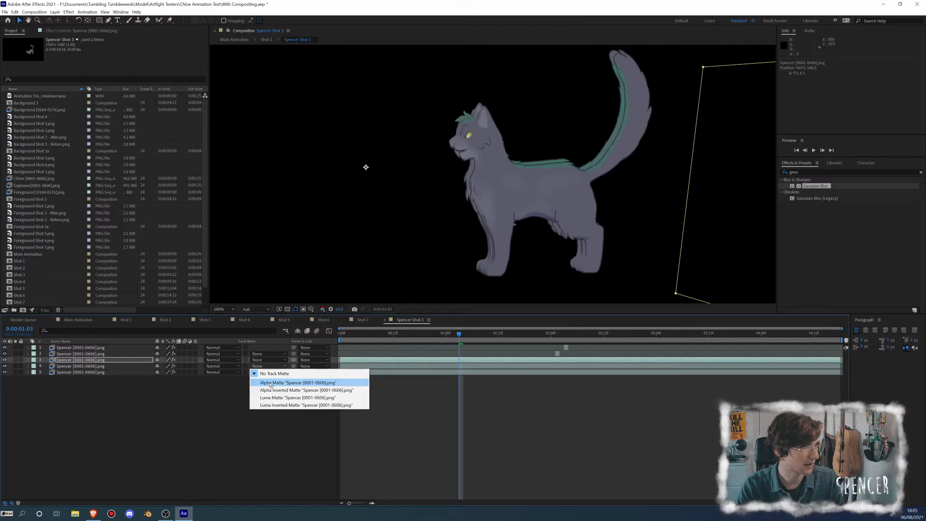
click(271, 383)
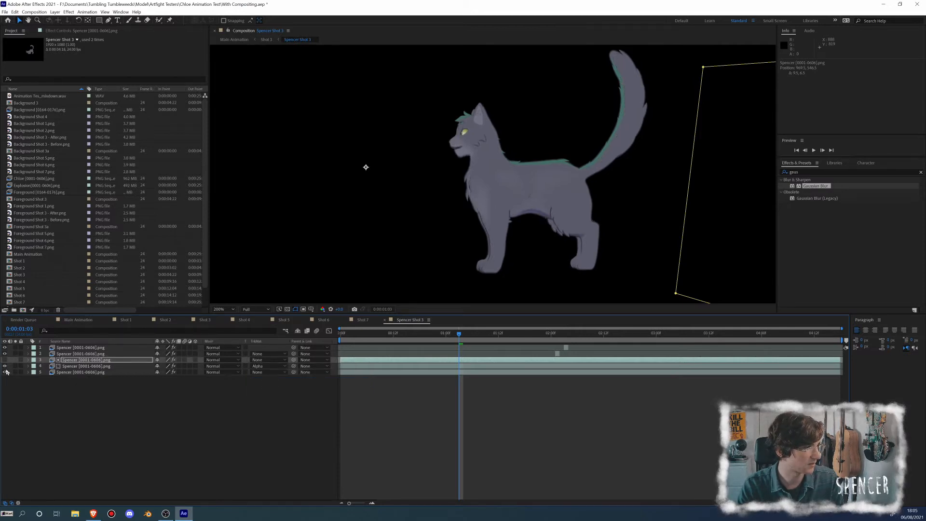
click(4, 373)
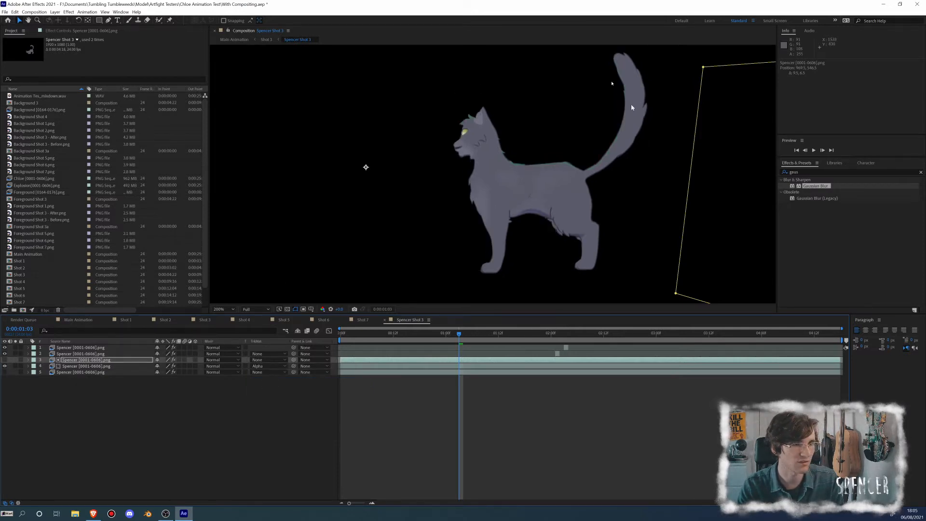
click(4, 372)
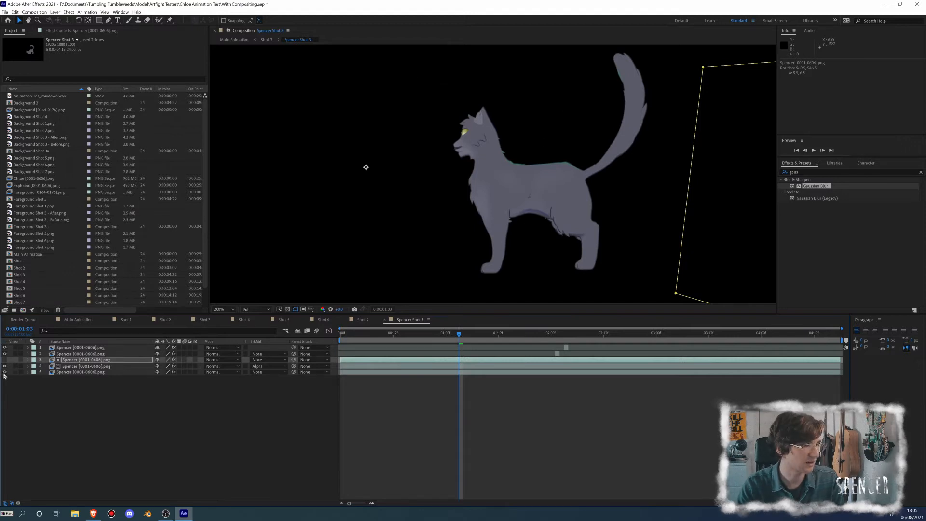
Step: Add Lumetri Color to the alpha-matted cat copy and lower its Basic Correction exposure to darken the body
click(60, 367)
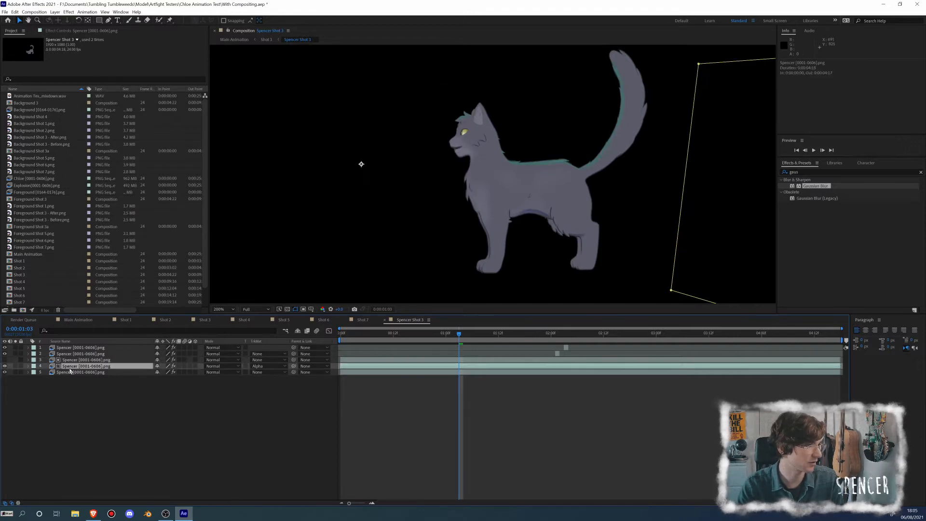
click(809, 171)
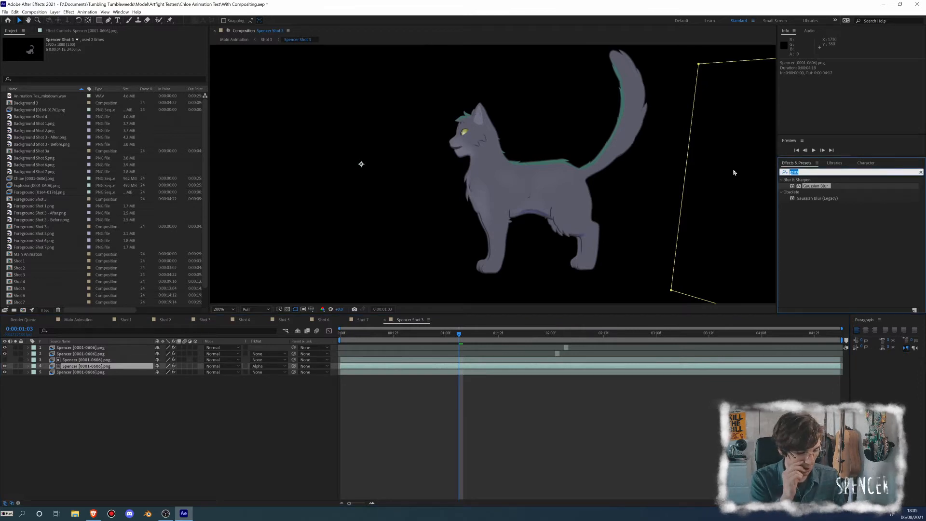
text(lum)
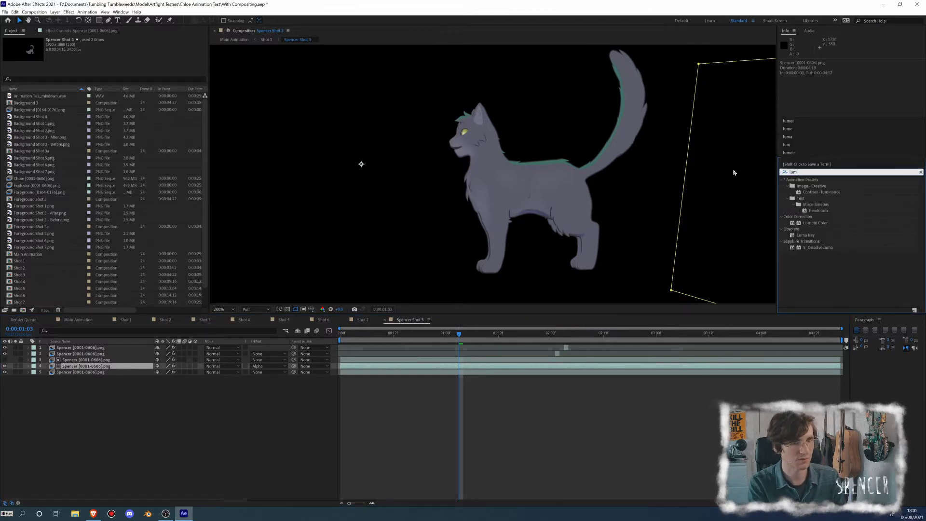
drag(814, 226, 102, 367)
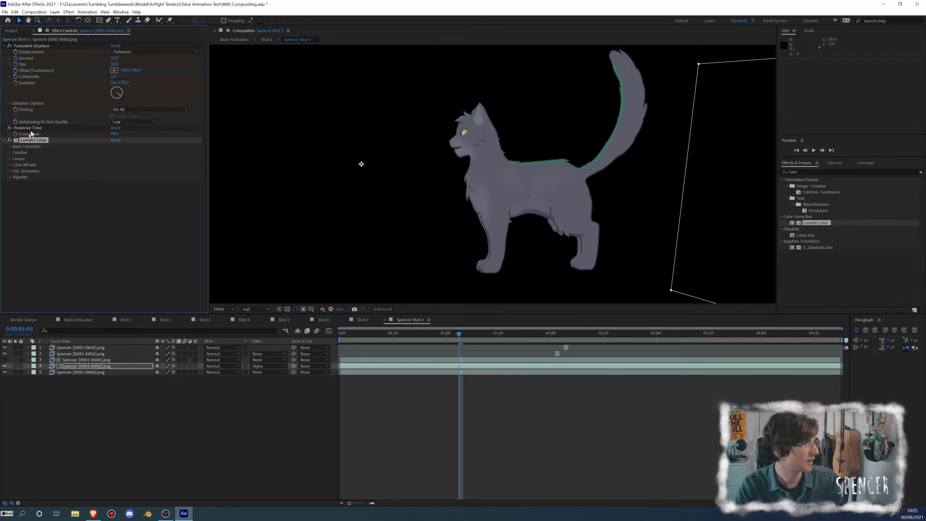
click(10, 148)
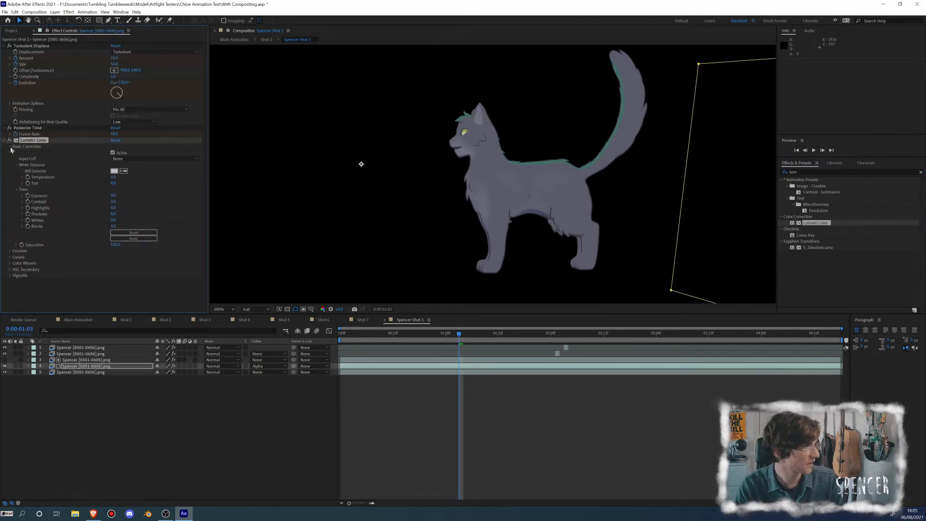
click(10, 148)
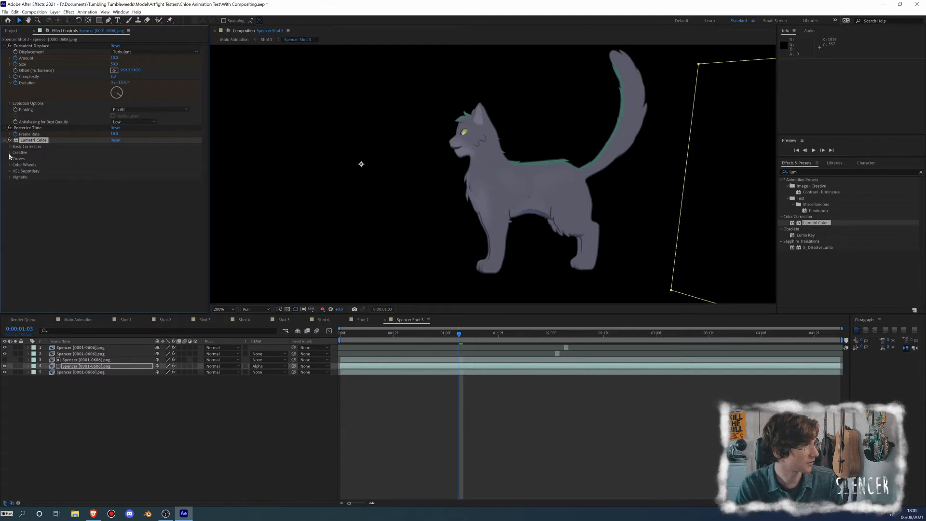
click(9, 153)
click(10, 153)
click(10, 147)
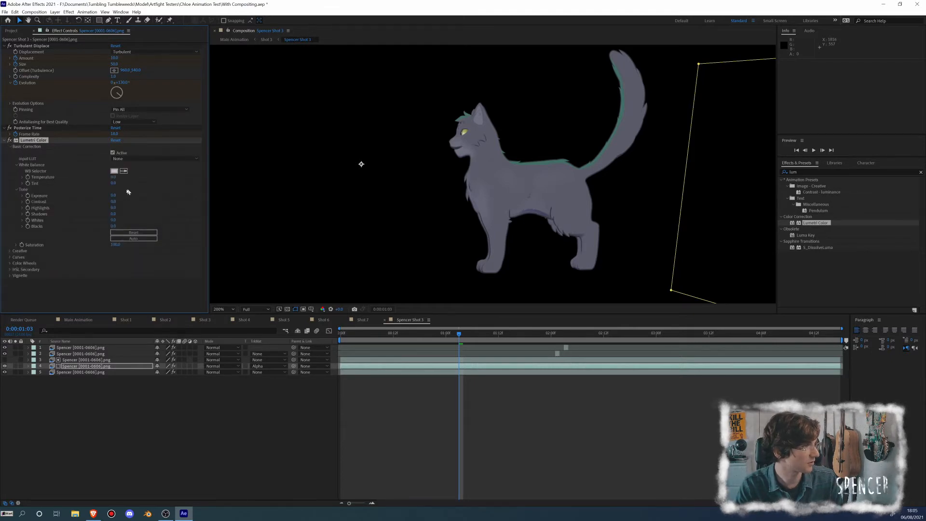
drag(113, 194, 109, 194)
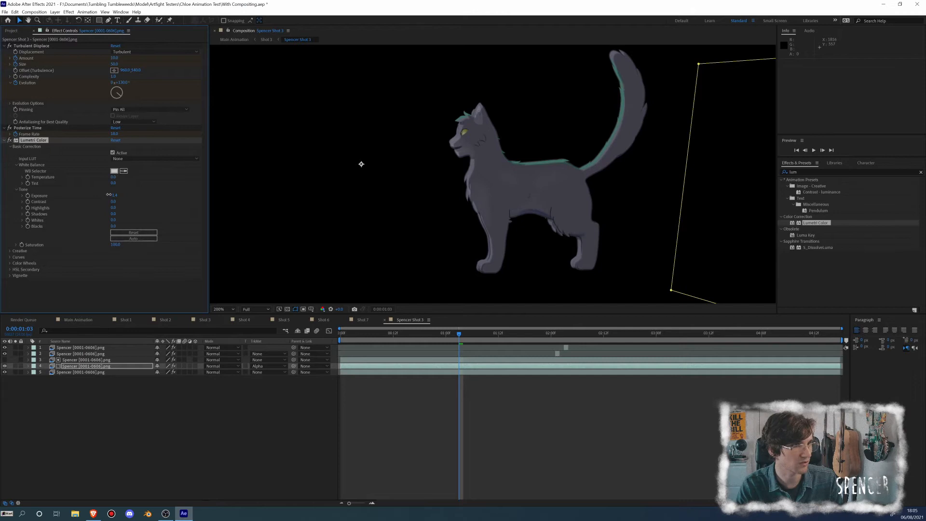
Step: Add Gaussian Blur to the matte layer and set its blurriness to about 9.3 to soften the shading edge
click(103, 360)
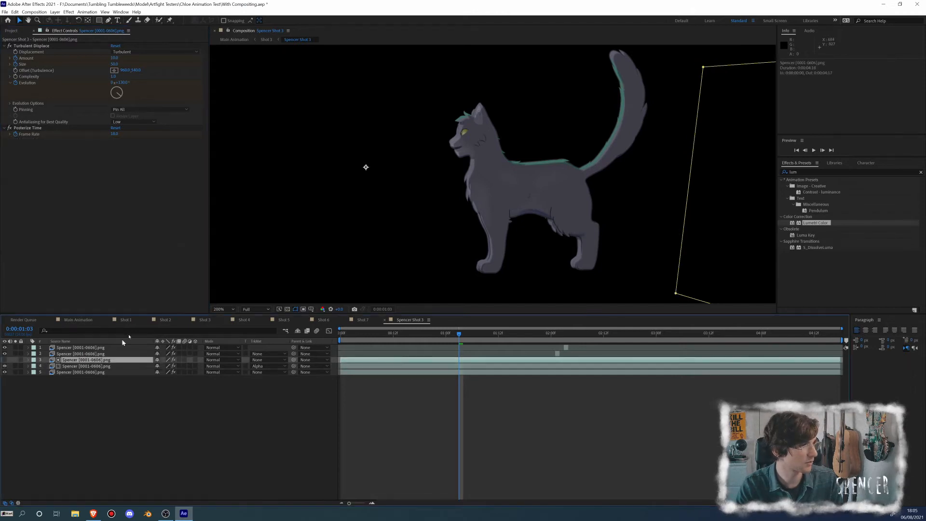
drag(809, 172, 753, 163)
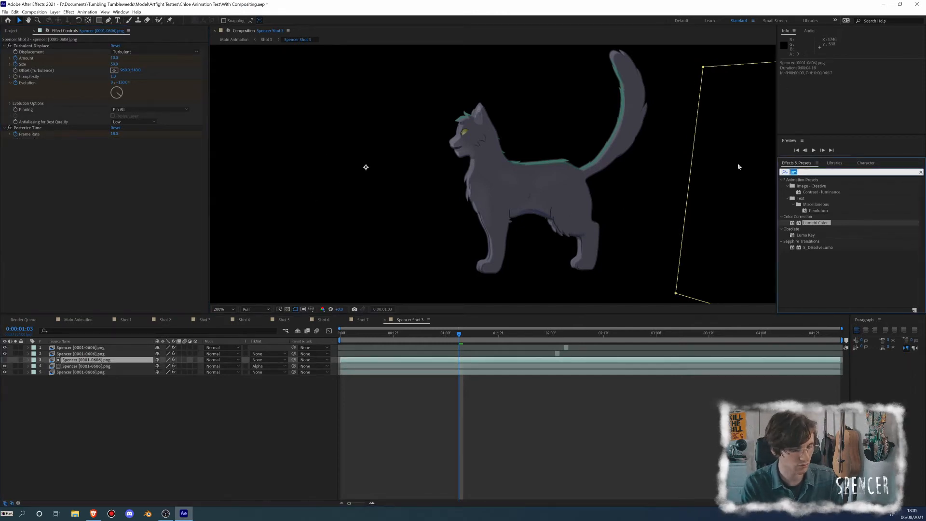
text(gau)
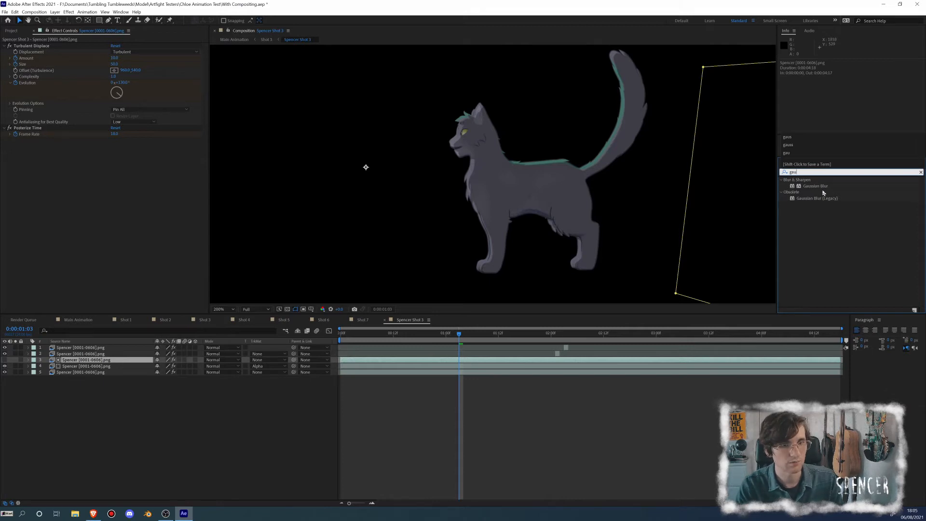
drag(823, 192, 129, 219)
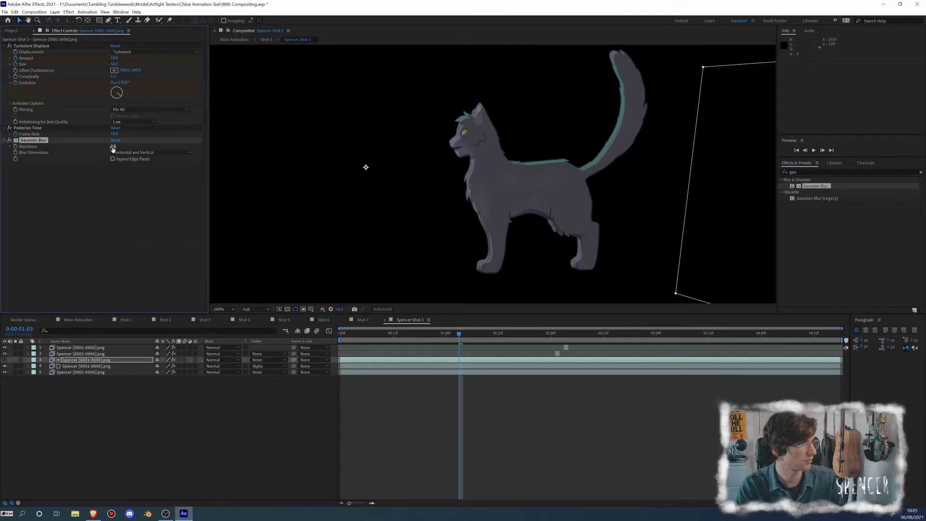
drag(113, 148, 137, 140)
scroll(455, 117, up, 2)
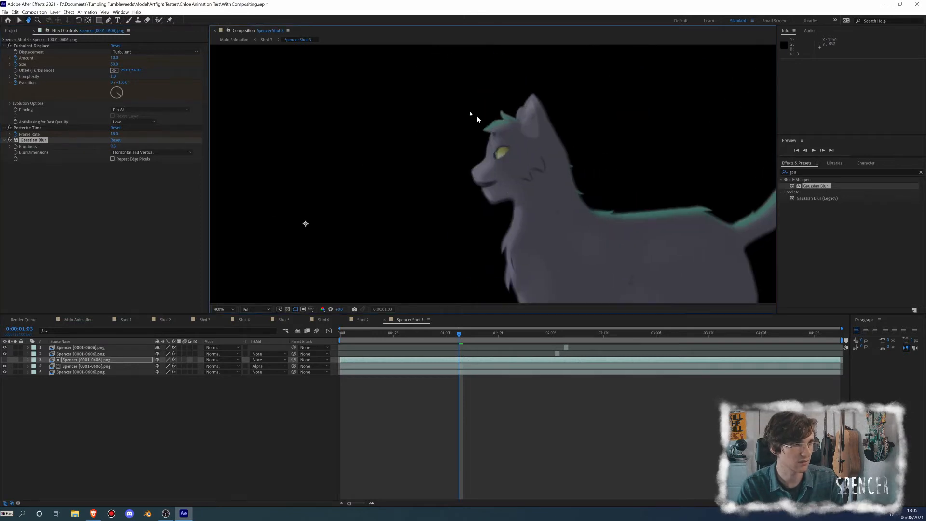
key(v)
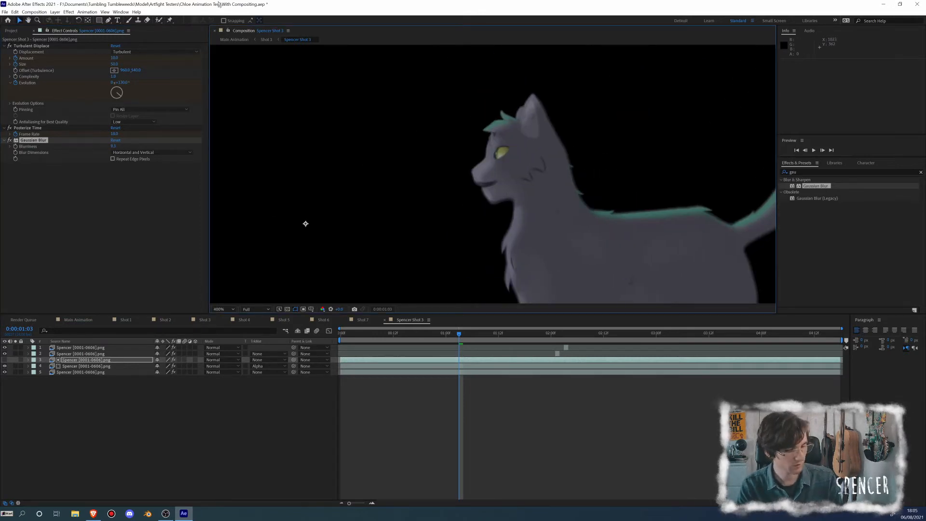
Step: Save the project and review the shaded dark cat in Shot 3 from 0:00:06:01 onward
key(ctrl+s)
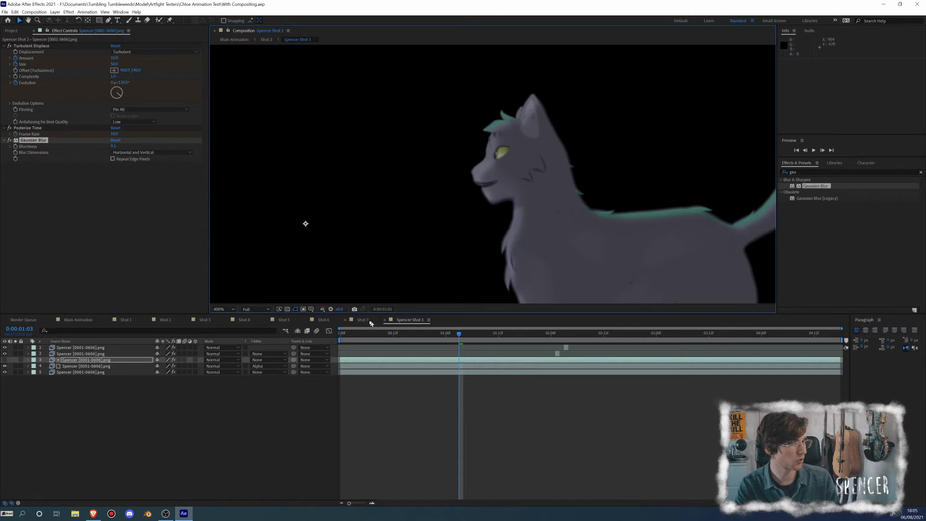
click(203, 320)
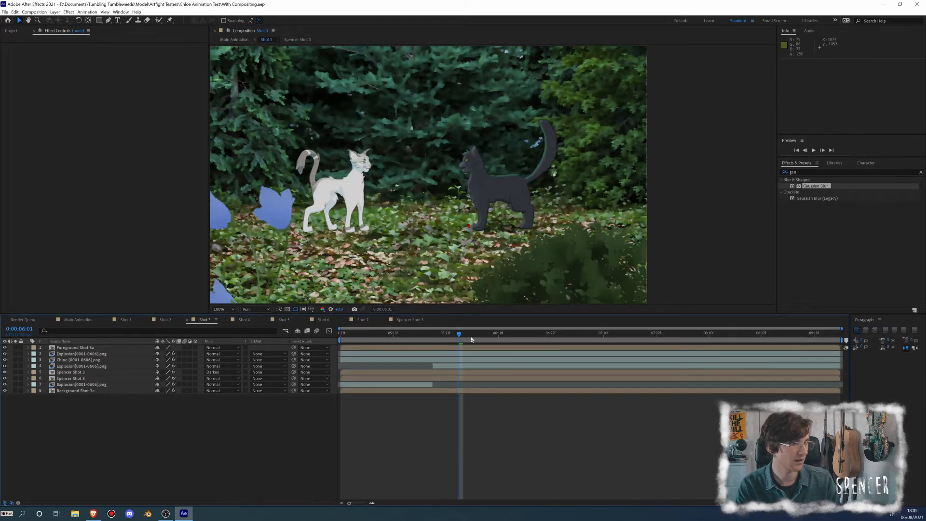
drag(472, 340, 584, 340)
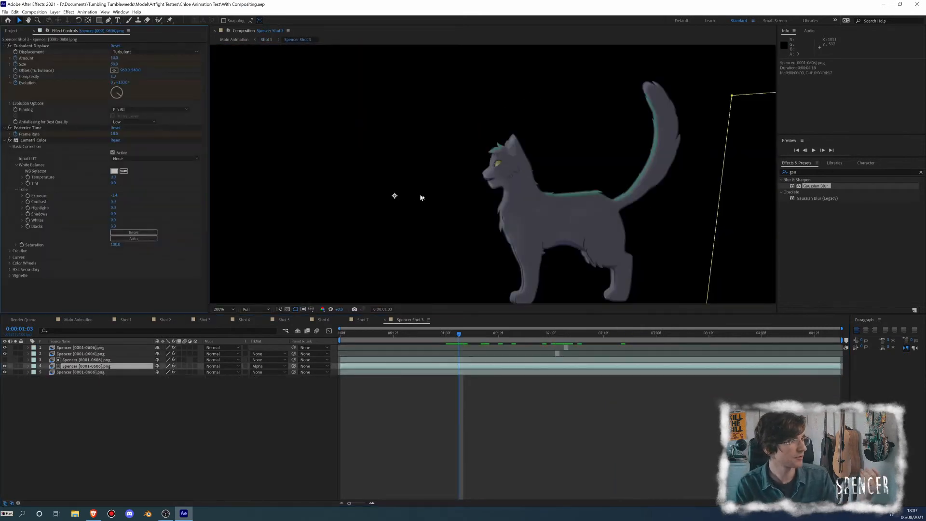
Step: Replace Lumetri Color on the pre-comp's alpha-matted cat copy with a Hue/Saturation effect, and enable Colorize
drag(421, 197, 412, 169)
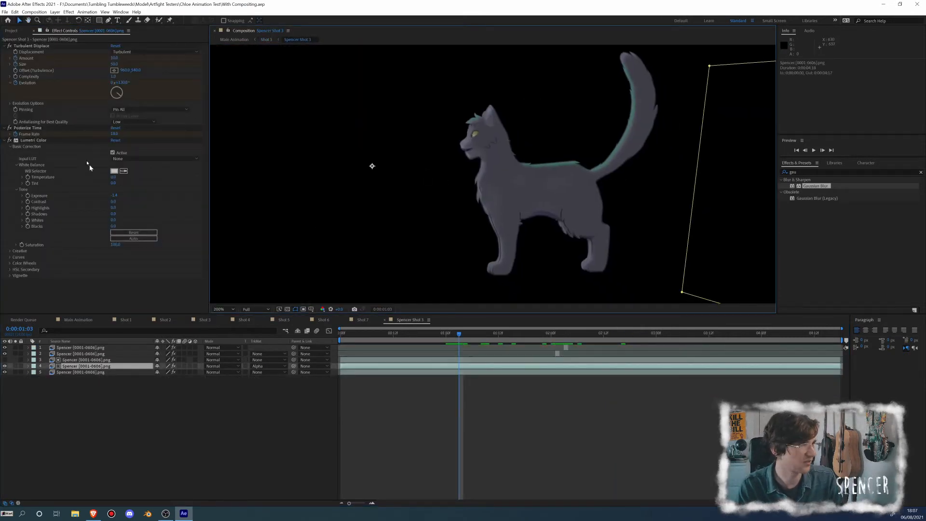
click(34, 140)
key(Delete)
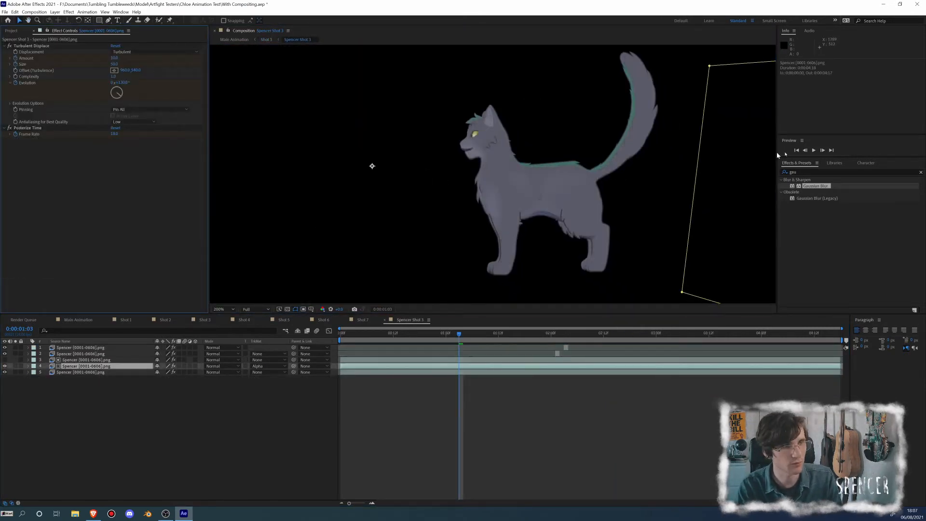
click(794, 172)
text(hue)
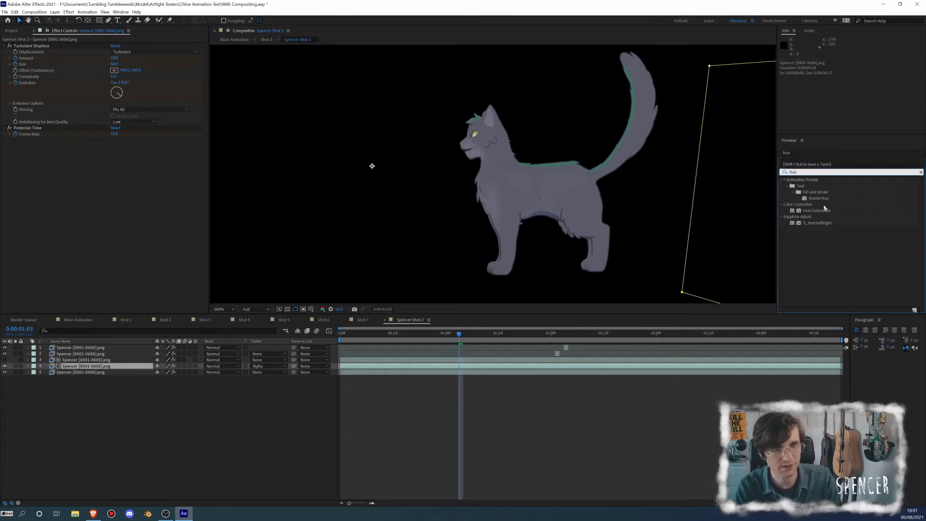
drag(824, 210, 27, 155)
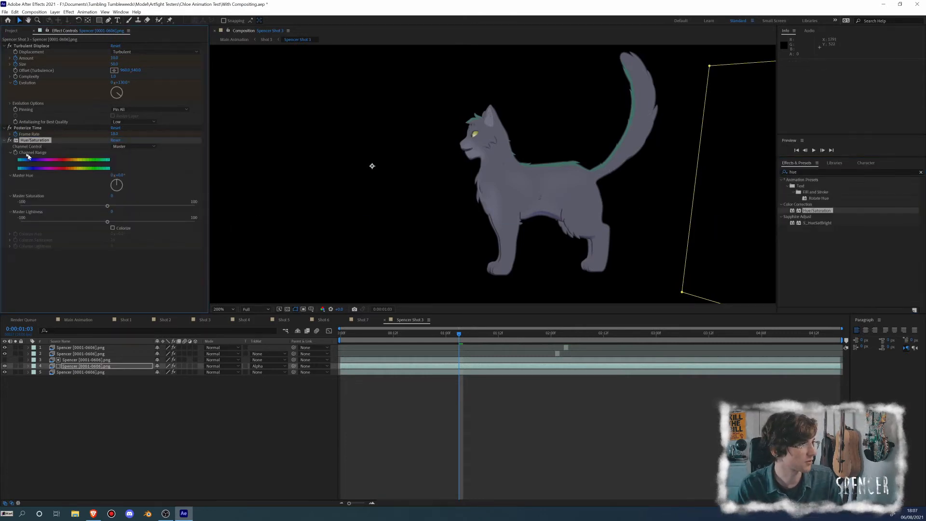
click(113, 229)
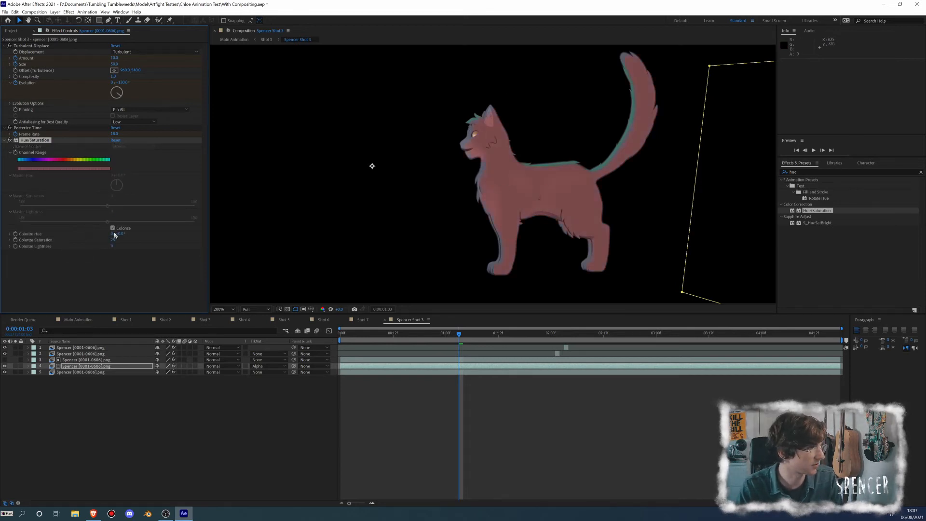
Step: Give the matted copy a green Colorize hue of about 150°, reduce its saturation to almost grey, and lower its lightness
drag(115, 235, 161, 239)
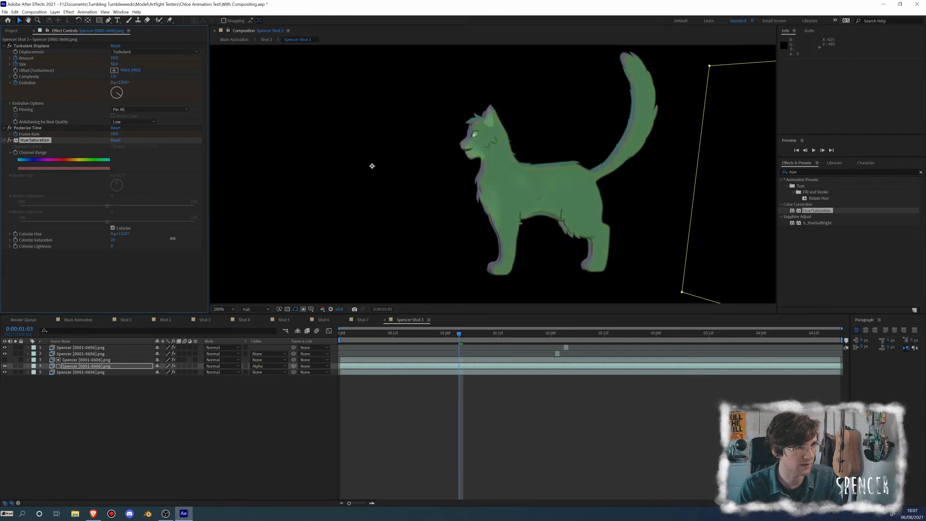
drag(175, 237, 173, 242)
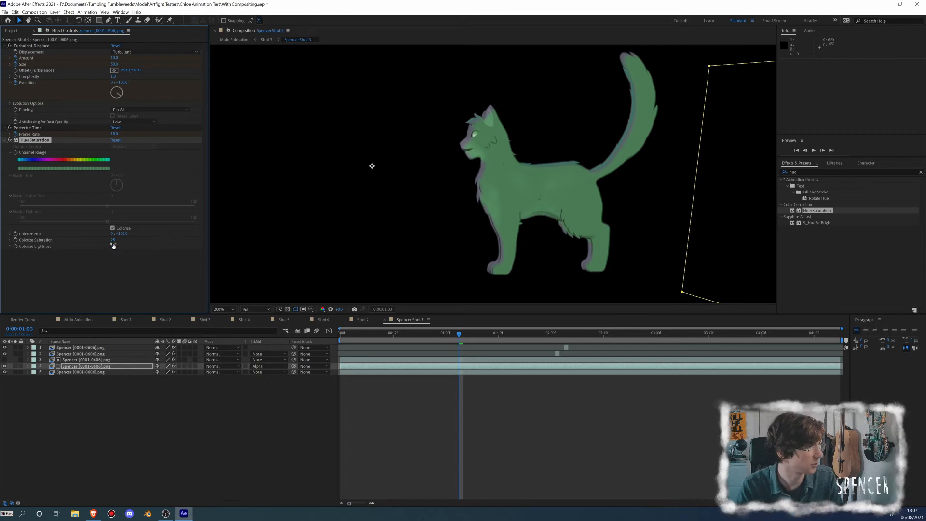
drag(112, 245, 104, 240)
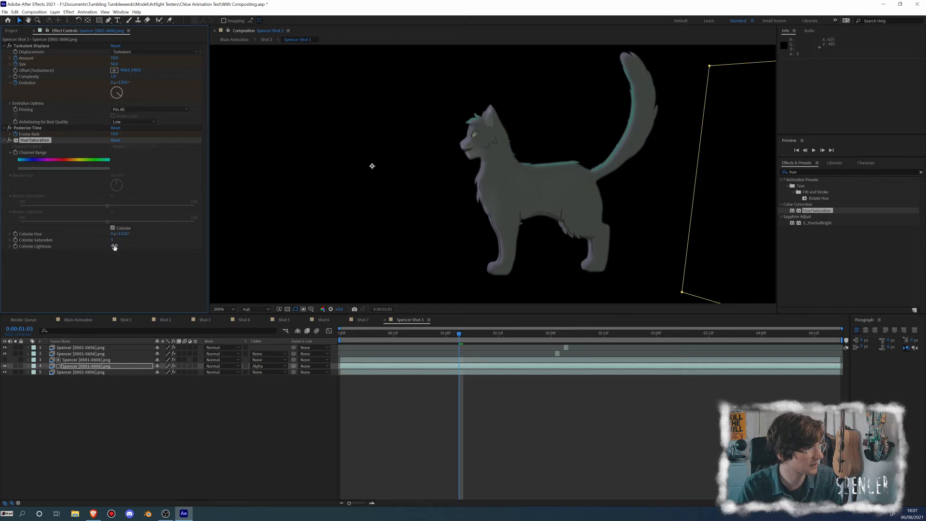
drag(115, 247, 117, 246)
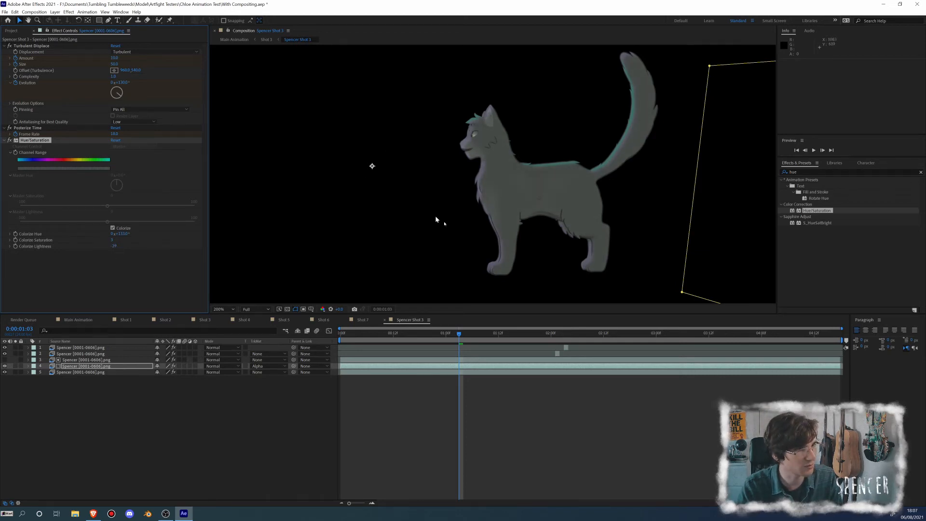
Step: Inspect the effects on the blurred matte layer and the bottom full-length cat layer, and view the recoloured cat in Shot 3
click(106, 391)
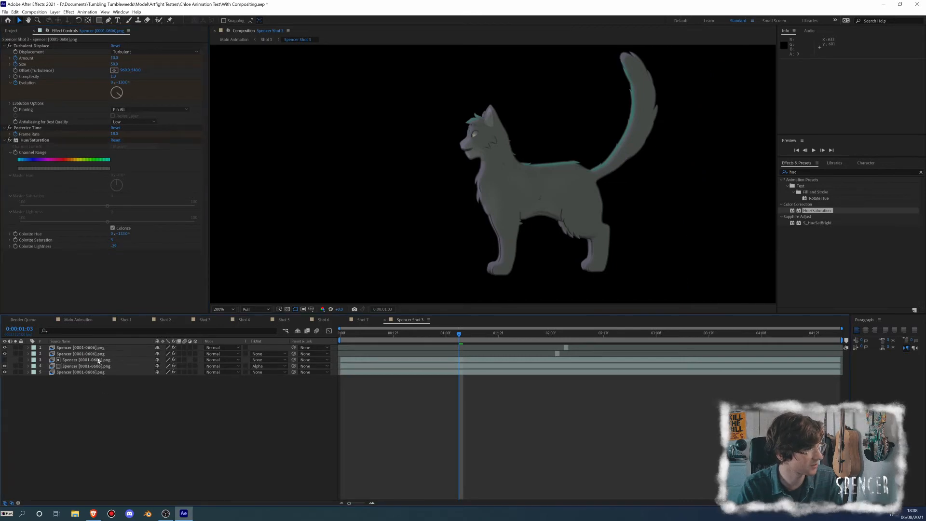
click(97, 360)
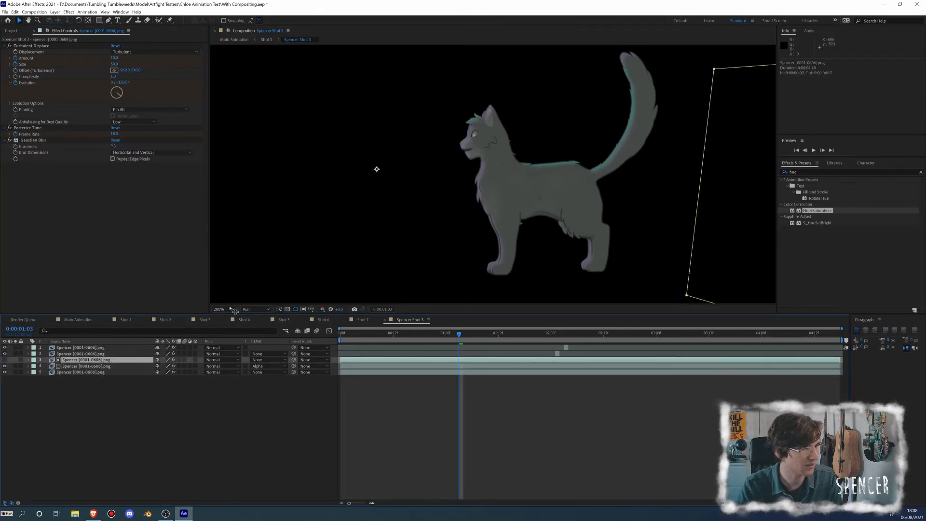
click(94, 373)
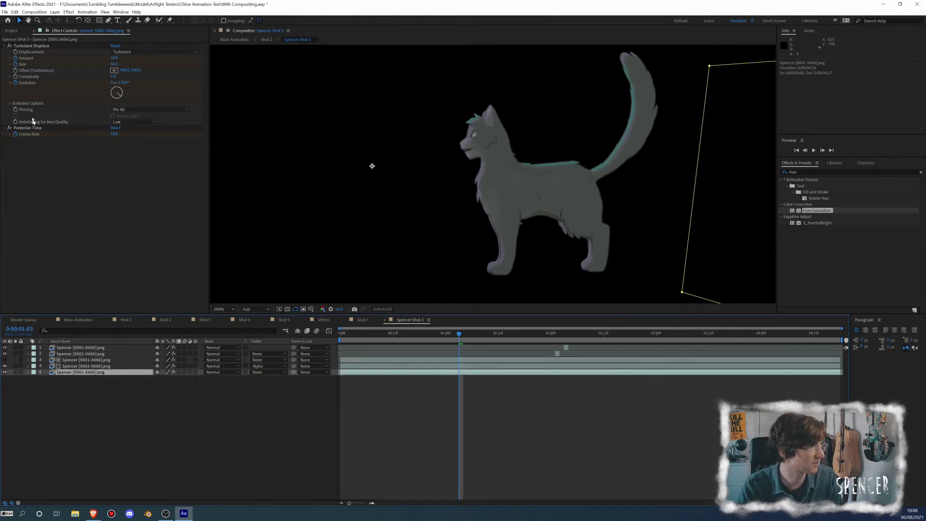
click(98, 212)
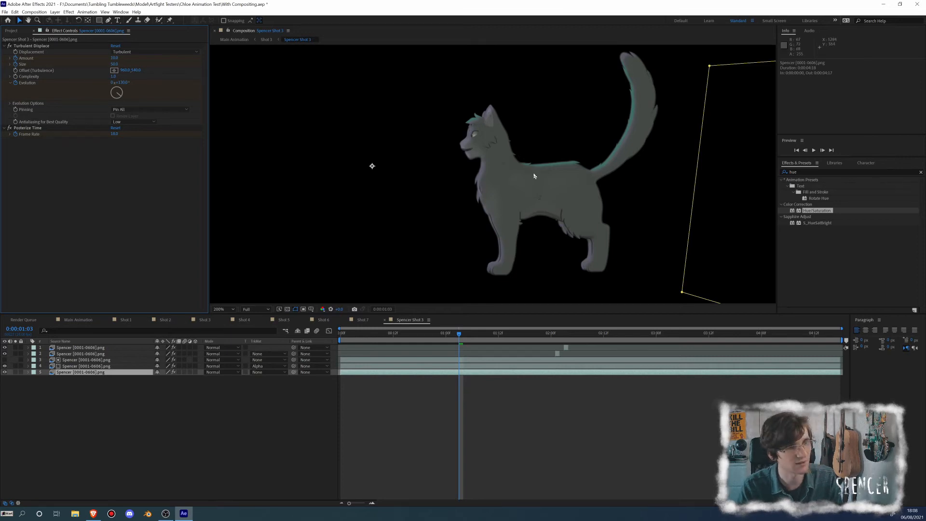
scroll(533, 175, up, 1)
click(201, 320)
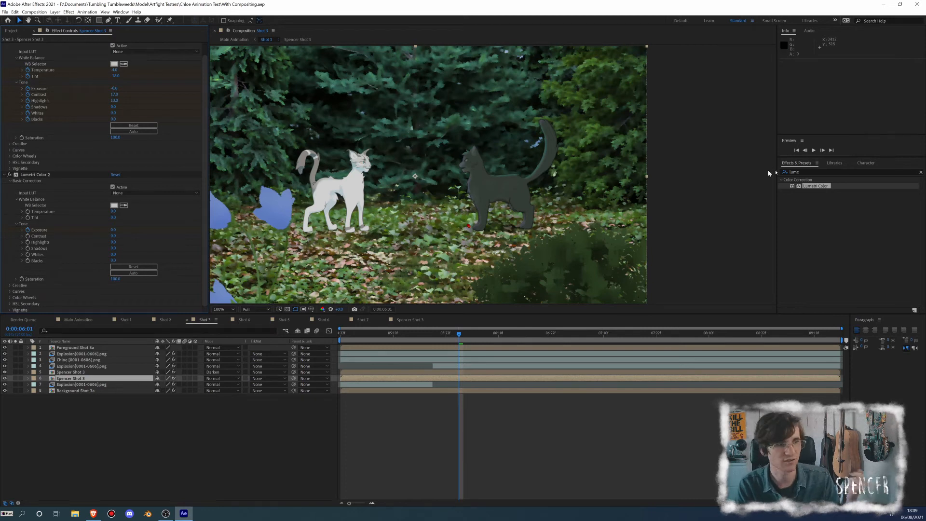
Step: Add Lumetri Color with Exposure 1.5 to the Darken-mode dark cat layer, and paste that effect onto the Normal-mode cat layer beneath it
drag(801, 183, 78, 379)
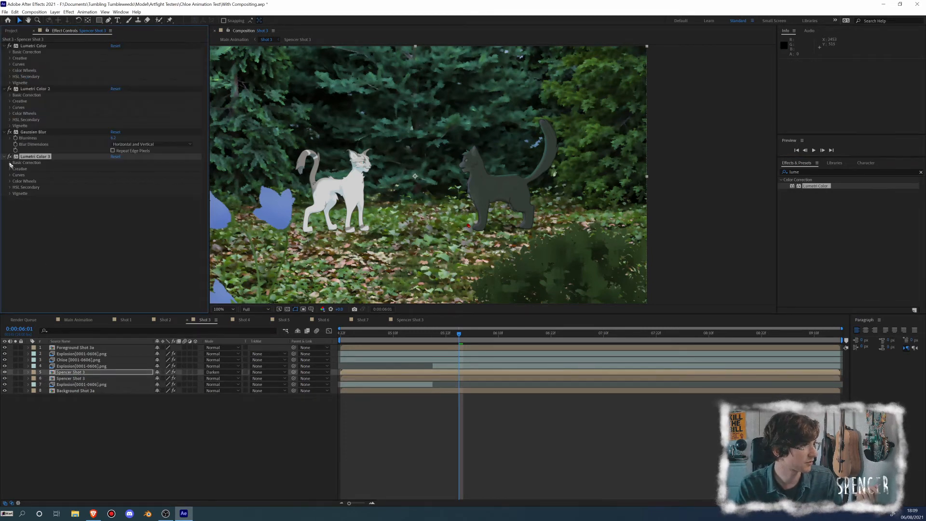
click(10, 163)
click(113, 211)
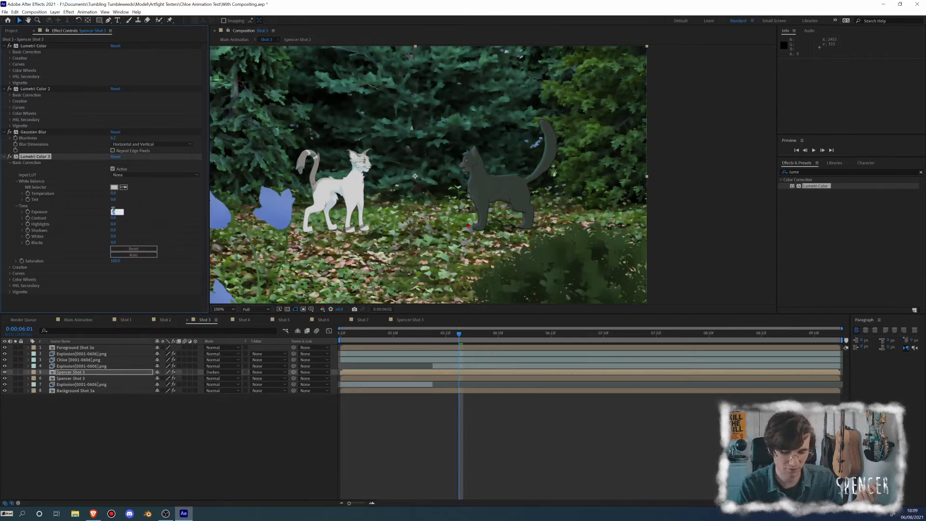
text(1.5)
key(Return)
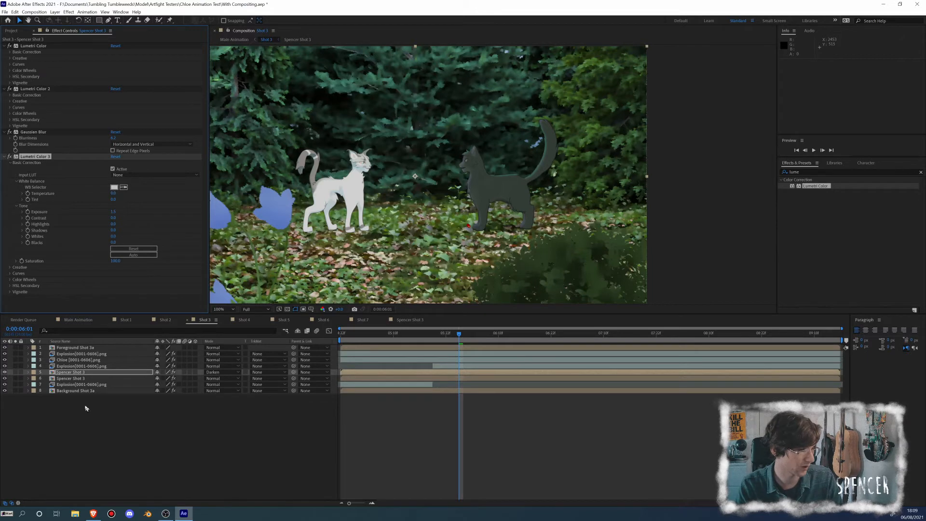
click(70, 379)
key(ctrl+v)
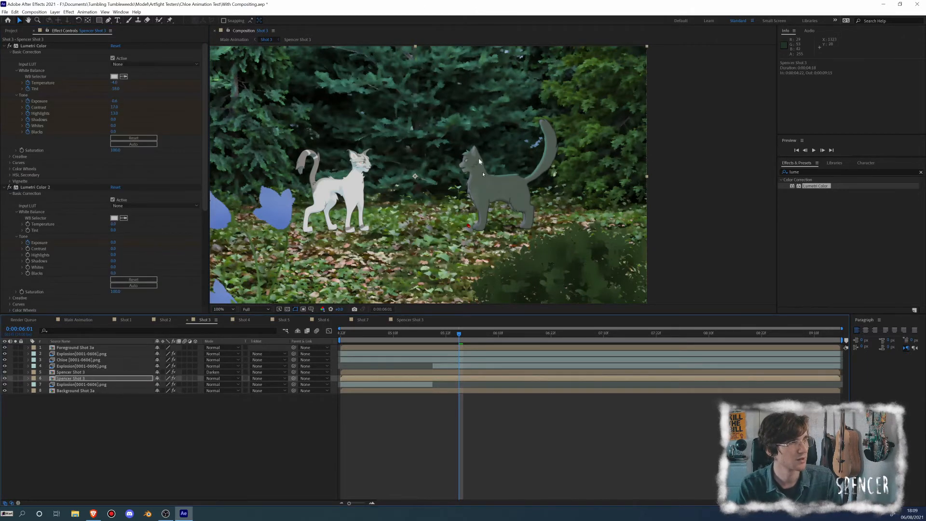
Step: Check Shot 3 at 0:00:06:18, and in the dark cat's pre-comp start Colorize Hue keyframes on the alpha-matted copy at 0:00:01:23
drag(459, 333, 535, 327)
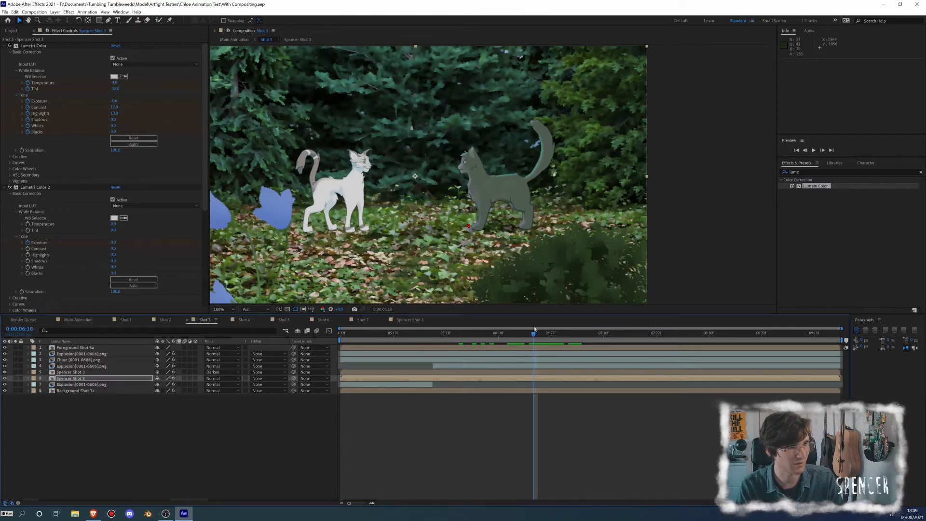
click(408, 320)
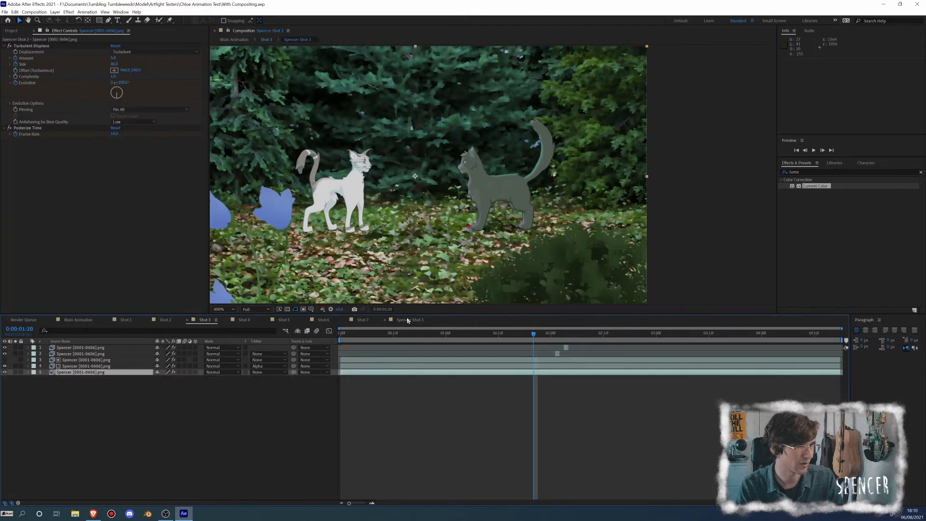
scroll(545, 193, down, 3)
mouse_move(542, 336)
mouse_down()
mouse_move(557, 336)
mouse_move(546, 337)
mouse_up()
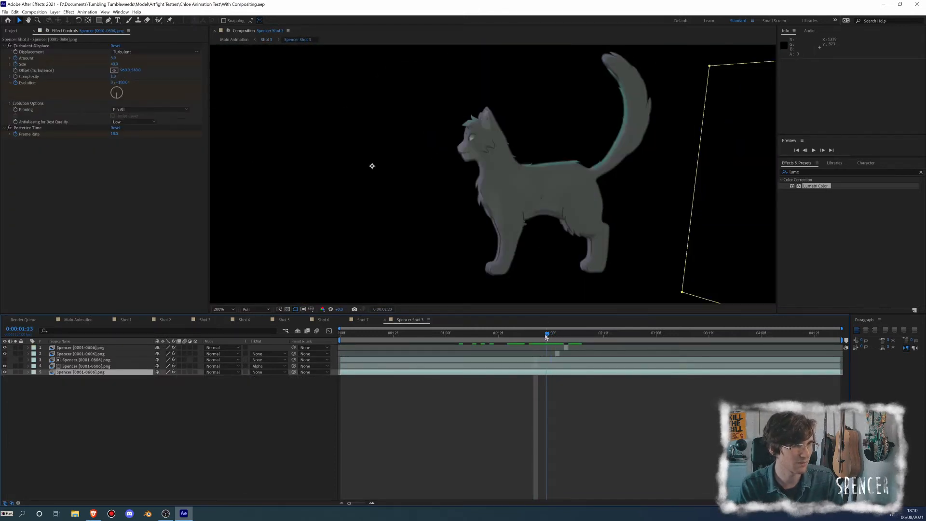
click(99, 389)
click(85, 368)
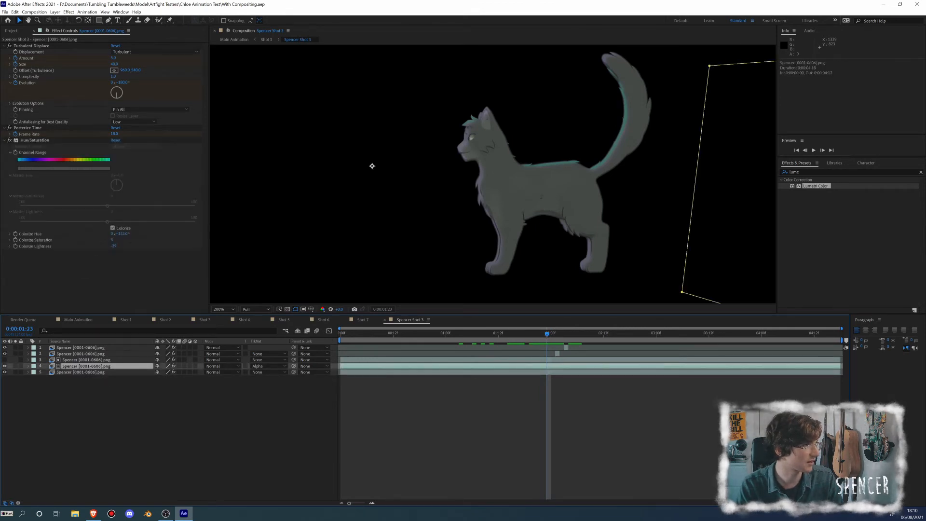
click(17, 235)
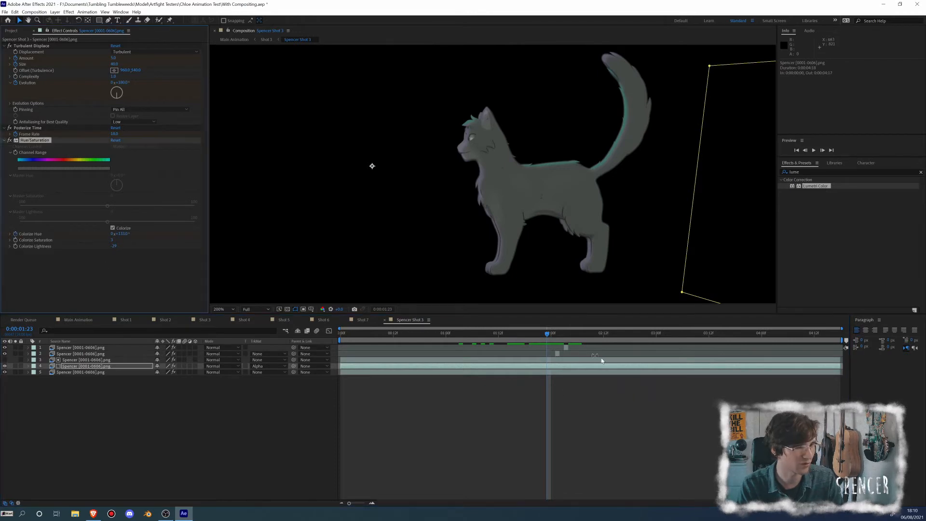
Step: Keyframe the matted copy's Colorize Hue to about 350° at 0:00:02:02, shifting the tumbling cat from green to a purplish tint
mouse_move(550, 337)
mouse_down()
mouse_move(569, 335)
mouse_move(560, 335)
mouse_up()
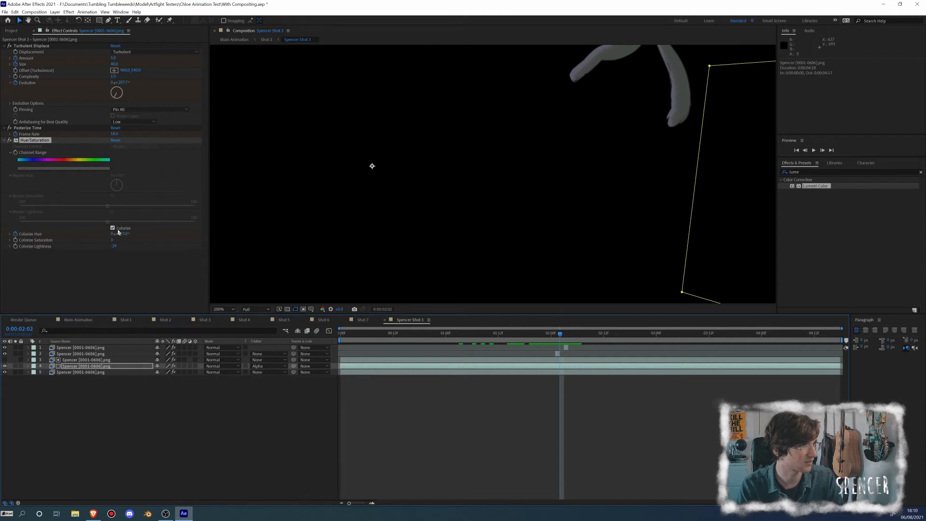
drag(118, 232, 124, 228)
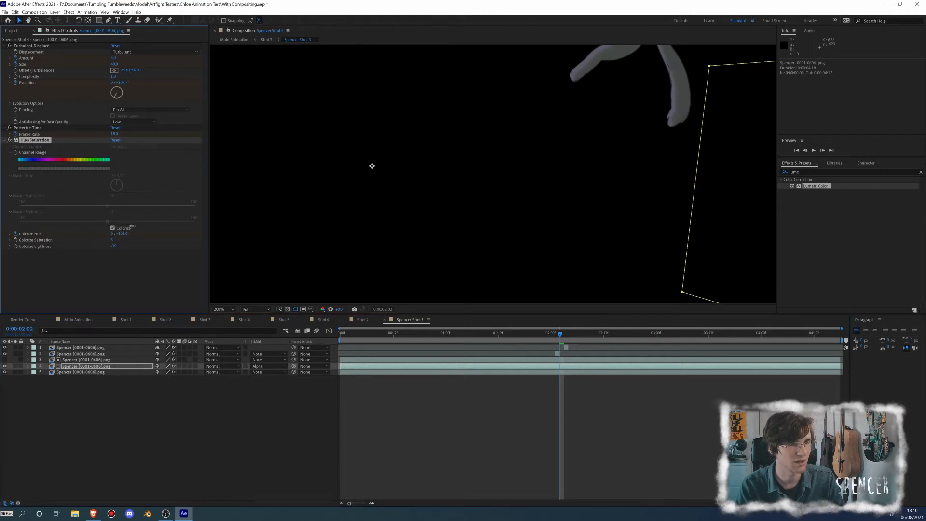
drag(493, 195, 444, 291)
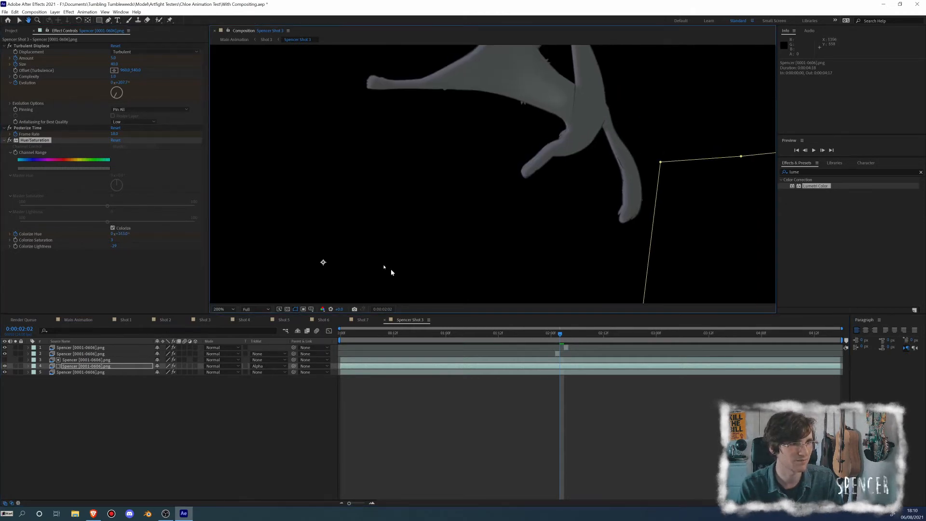
drag(123, 235, 152, 226)
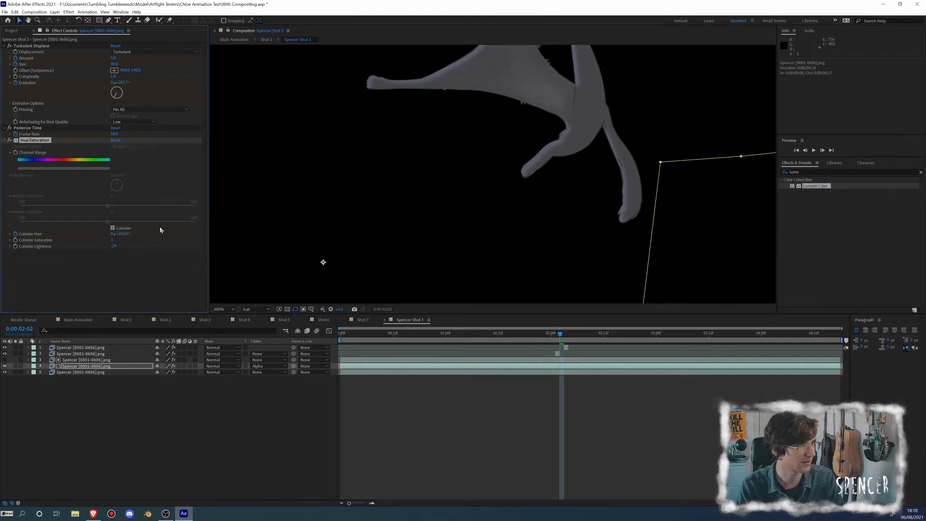
Step: Keyframe the copy's Colorize Saturation and Lightness at 0:00:01:23, and tint it reddish with a higher saturation of about 22 at 0:00:02:02
click(85, 366)
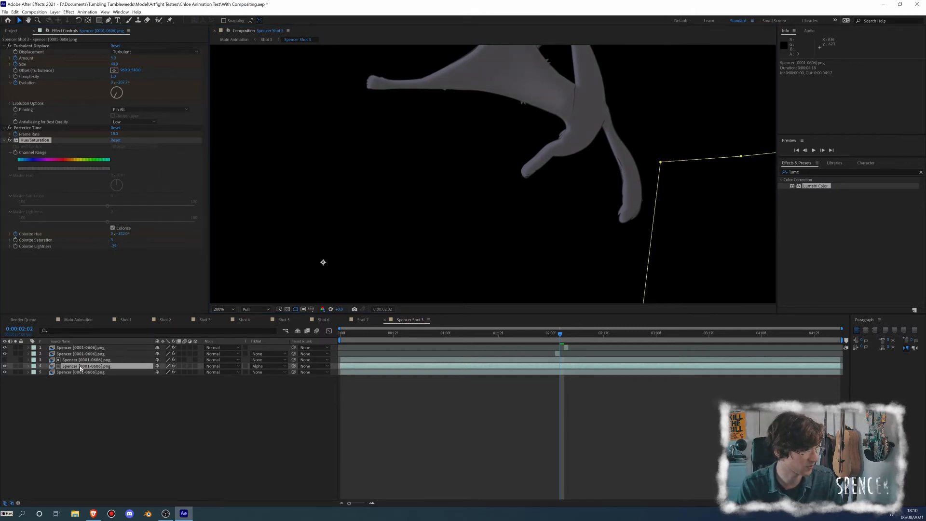
key(u)
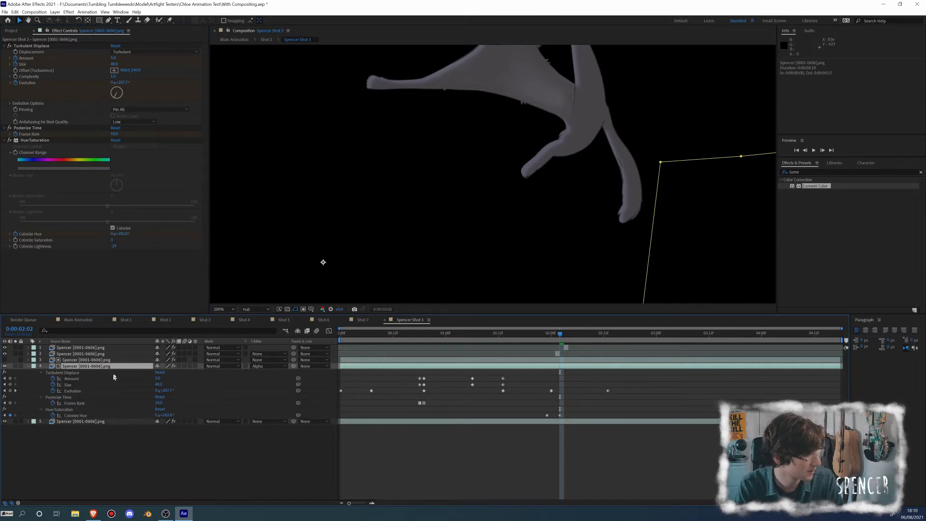
drag(561, 334, 547, 334)
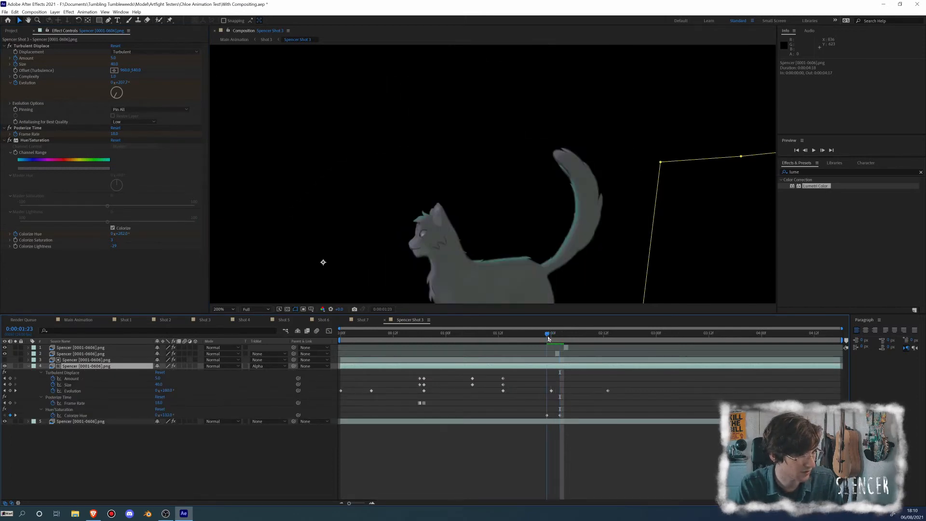
click(20, 245)
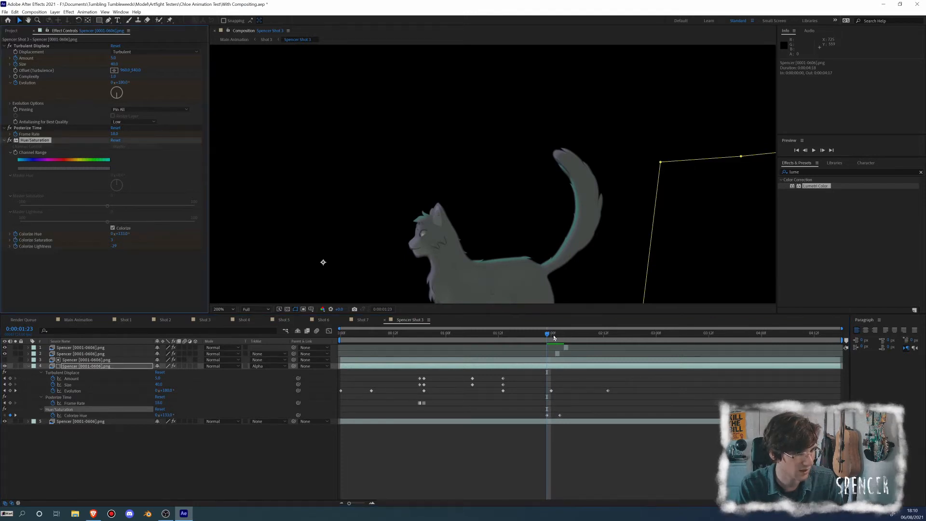
drag(554, 335, 561, 334)
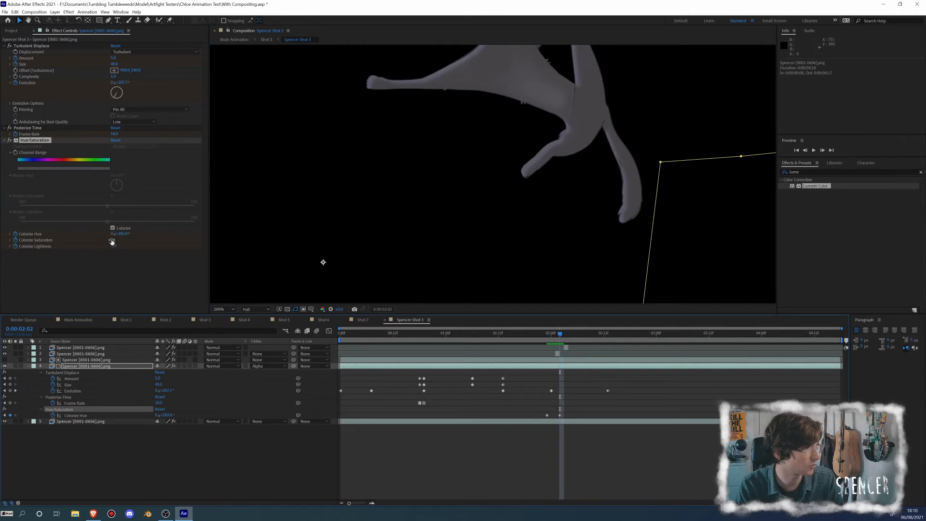
drag(112, 242, 123, 242)
mouse_move(560, 333)
mouse_down()
mouse_move(541, 335)
mouse_move(577, 342)
mouse_move(553, 344)
mouse_move(561, 342)
mouse_up()
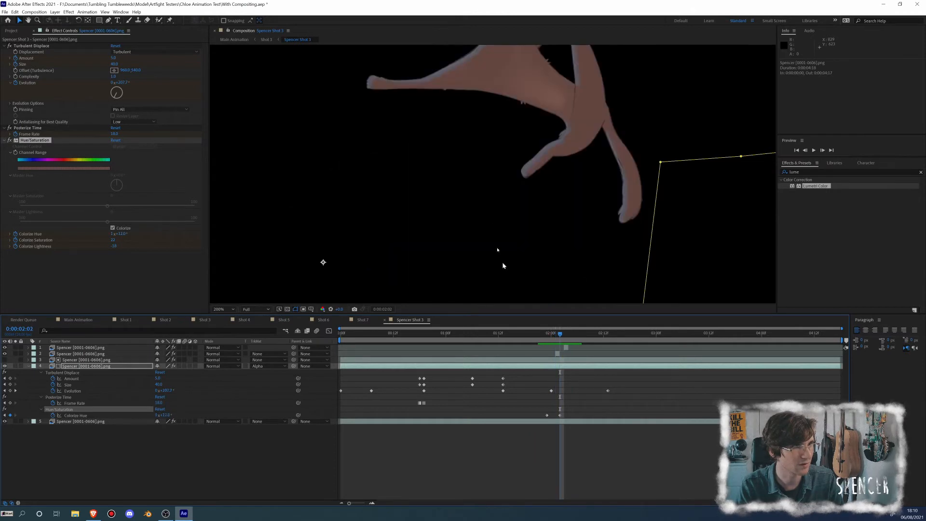
Step: Compare the cat's shading at 0:00:02:02 and 0:00:00:22, and save the project
scroll(495, 197, down, 1)
scroll(450, 101, up, 1)
drag(451, 100, 505, 230)
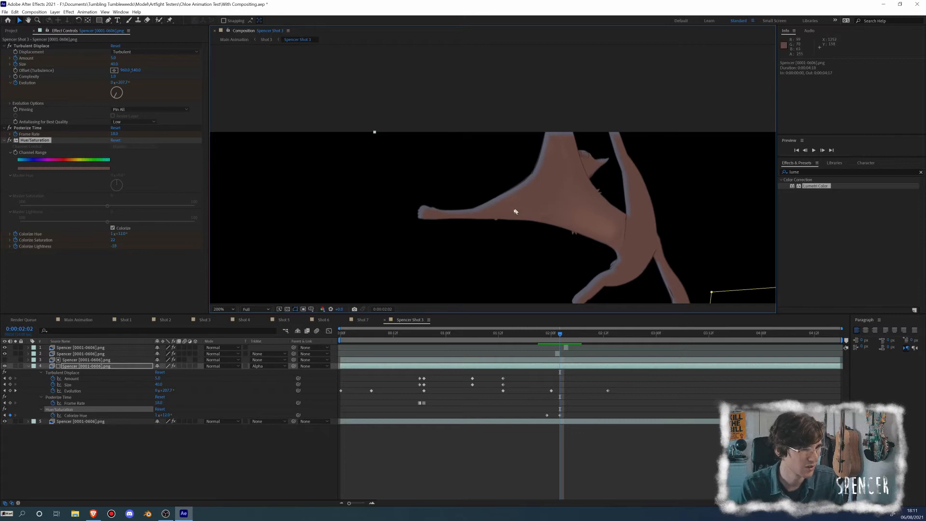
drag(561, 335, 438, 340)
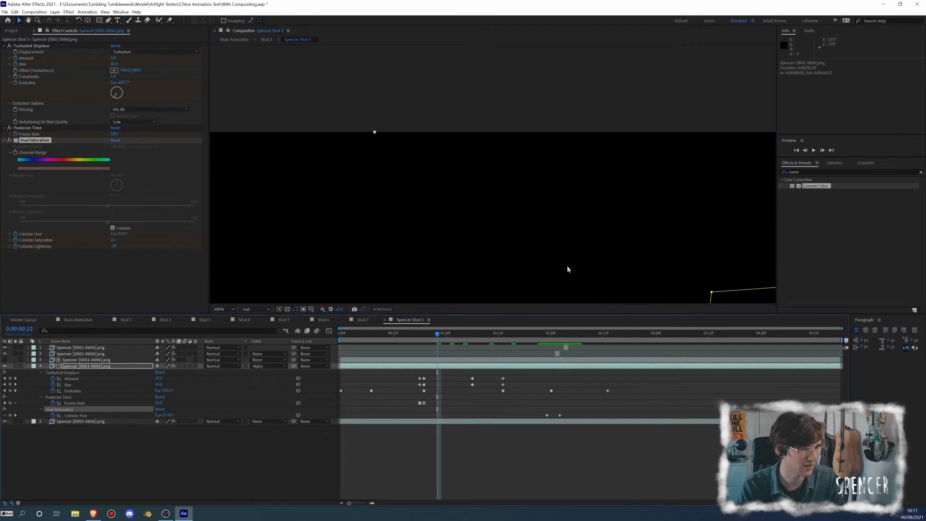
drag(561, 291, 515, 149)
drag(488, 201, 519, 147)
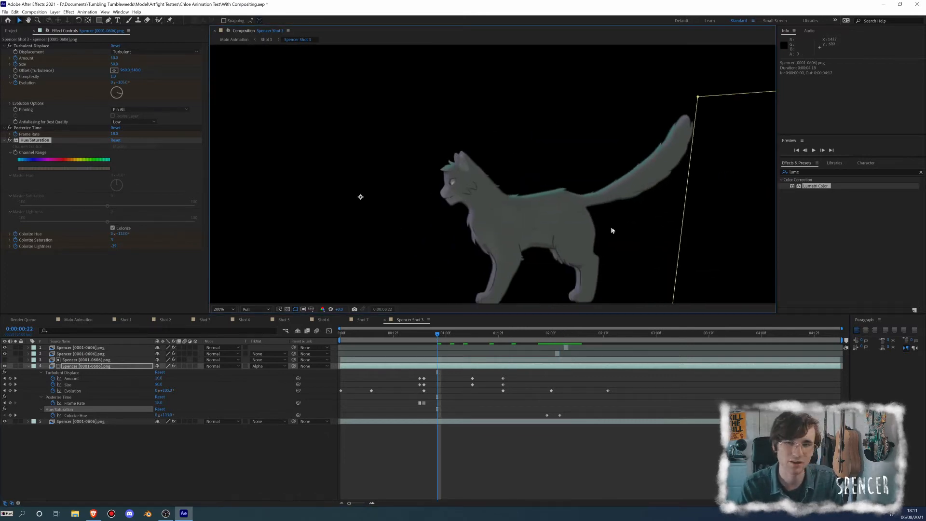
key(ctrl+s)
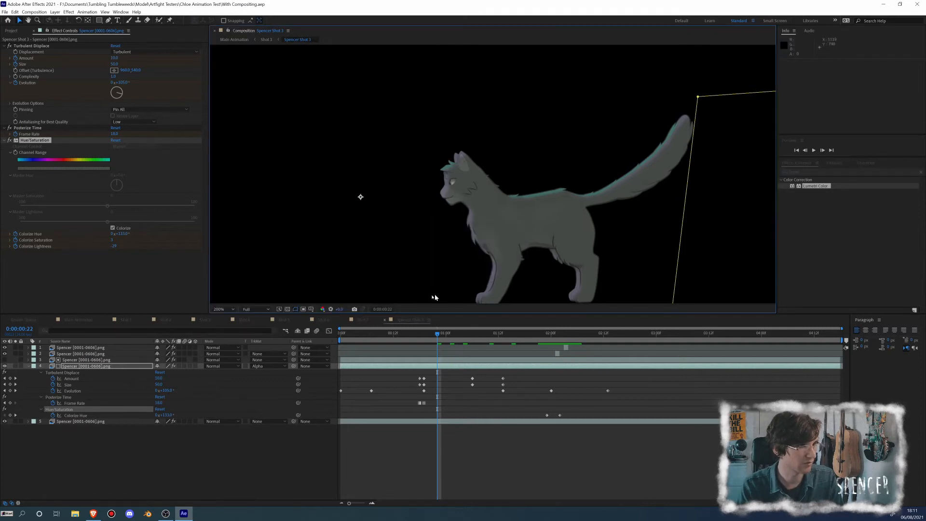
Step: Duplicate the blurred matte and its matted cat copy together, and set the duplicated pair's track matte to Alpha Inverted
click(72, 366)
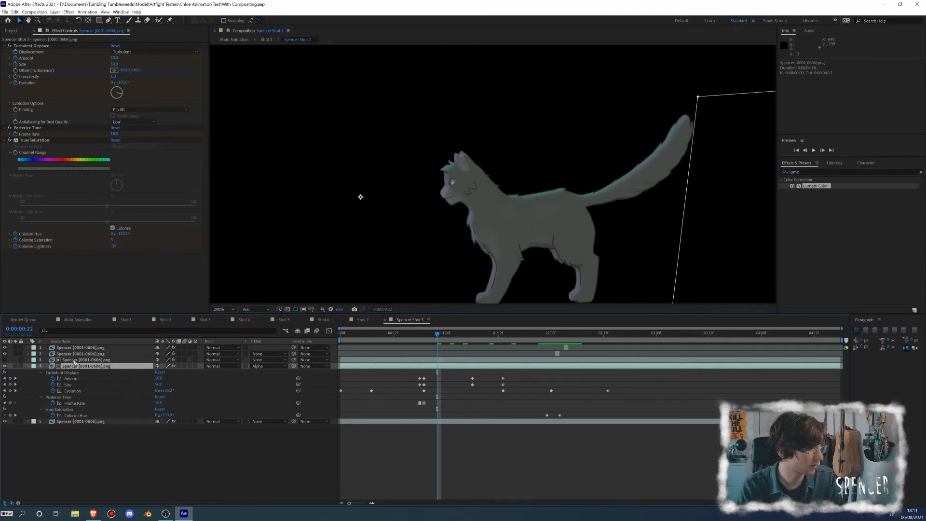
shift+click(74, 361)
key(ctrl+d)
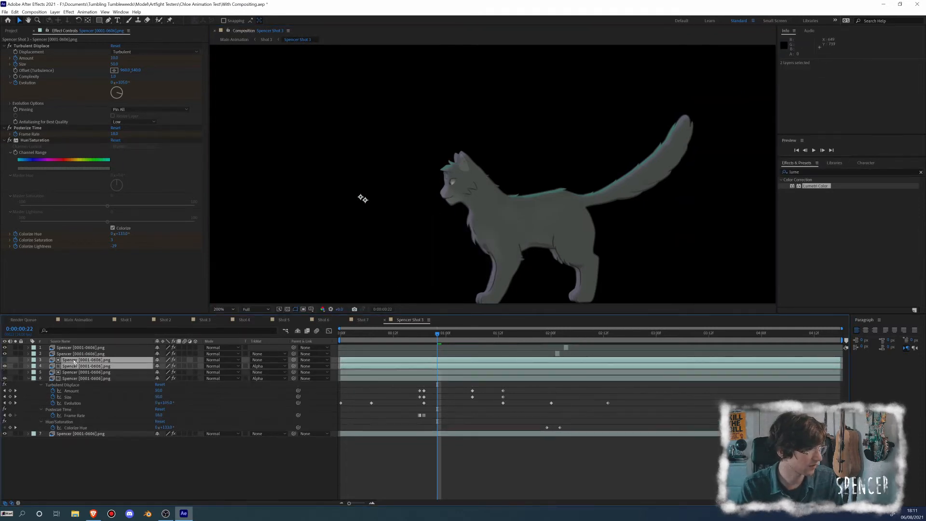
click(260, 367)
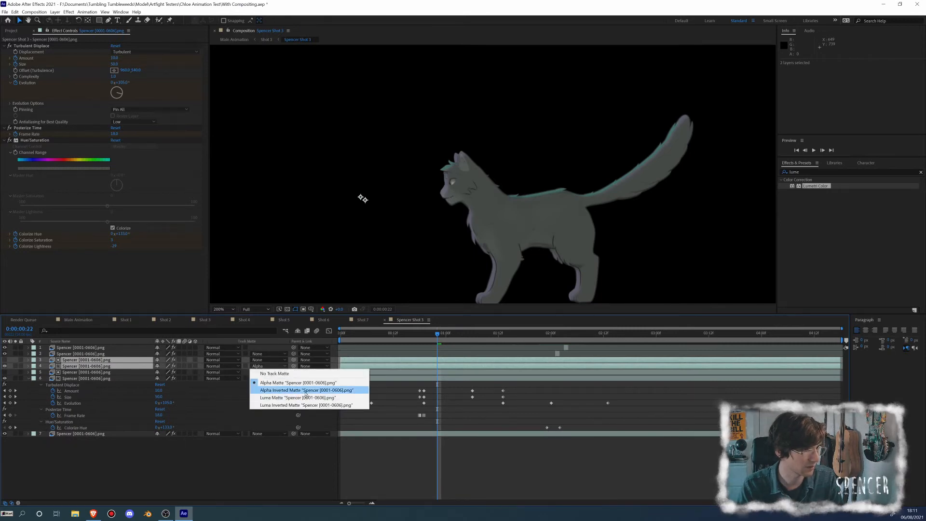
click(305, 391)
click(94, 379)
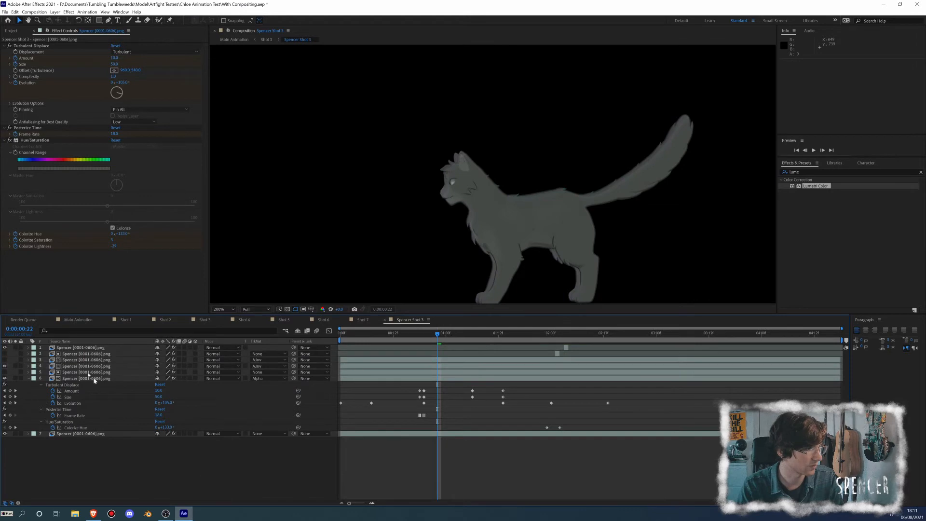
Step: Recolour the inverted-matte cat copy as a soft blue rim light, with a hue of about 195°, low saturation and lightness 4
click(77, 360)
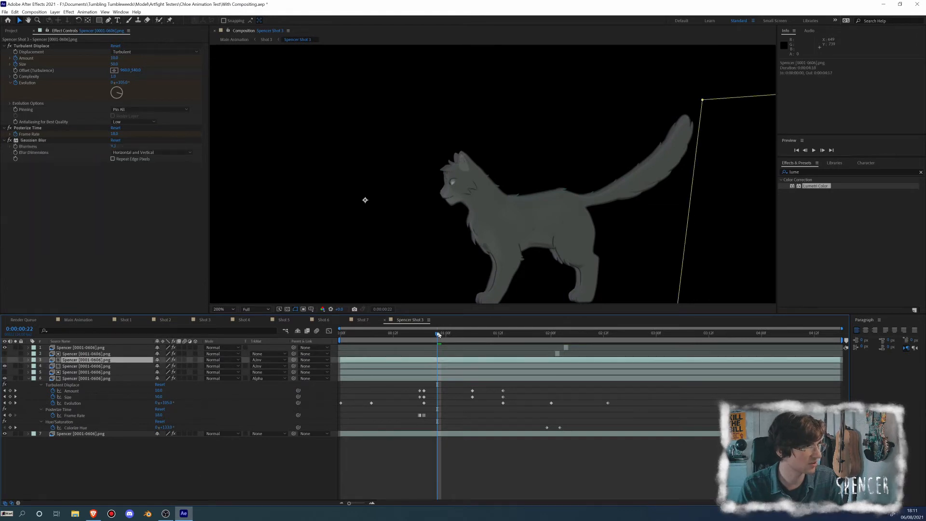
click(74, 366)
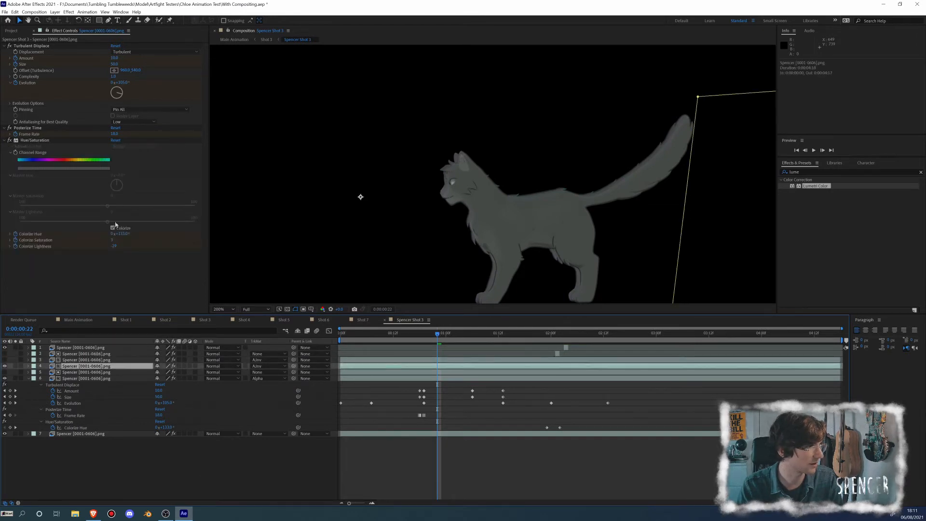
drag(114, 246, 132, 233)
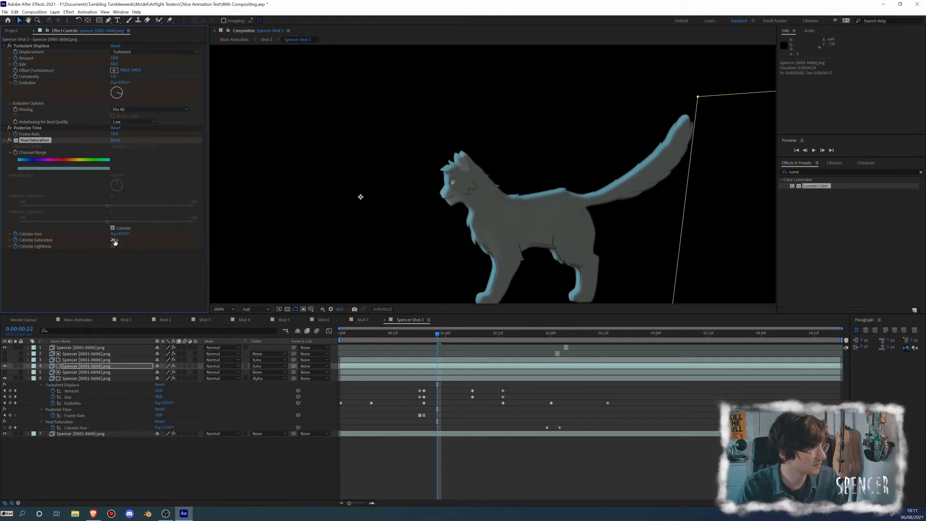
drag(114, 240, 106, 240)
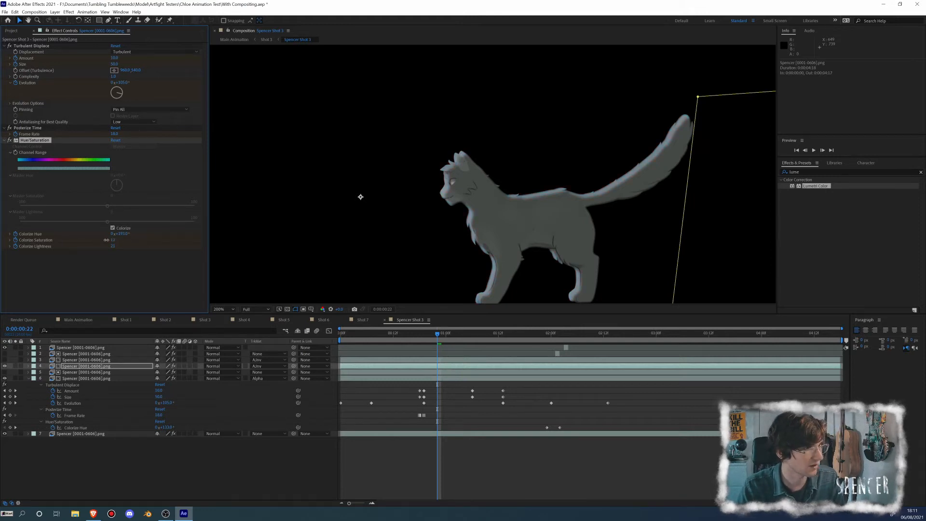
drag(107, 240, 106, 246)
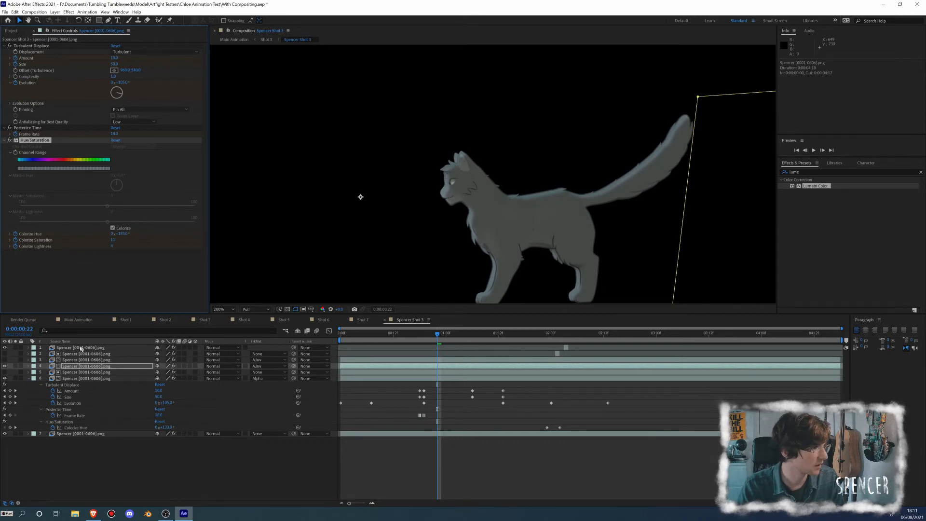
Step: Move the rim-light copy's new Hue/Saturation keyframes from 0:00:00:22 to 0:00:01:23, and check the cat at 0:00:02:02
click(83, 366)
key(u)
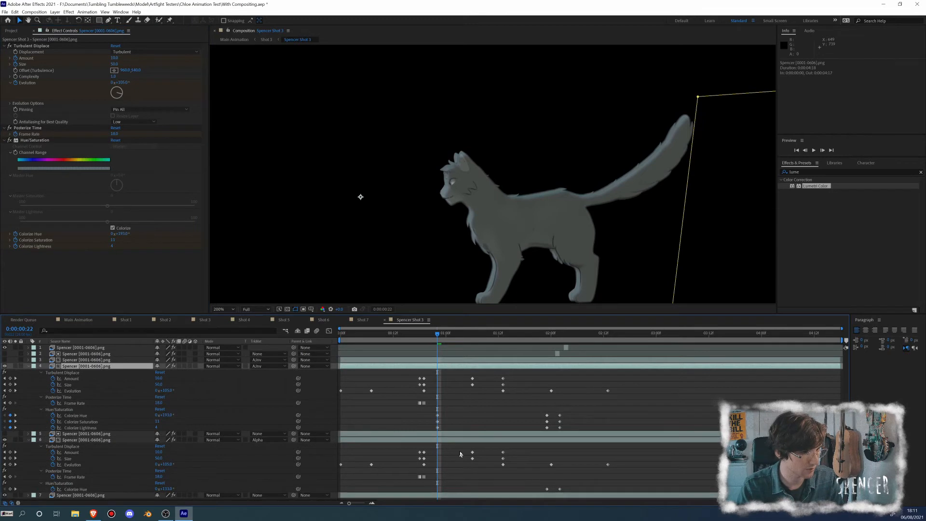
drag(452, 409, 545, 425)
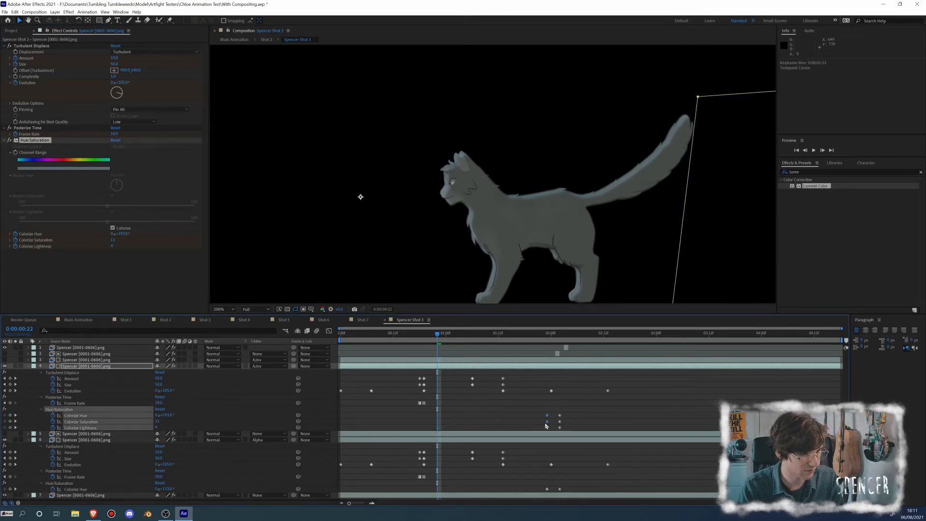
drag(518, 341, 561, 340)
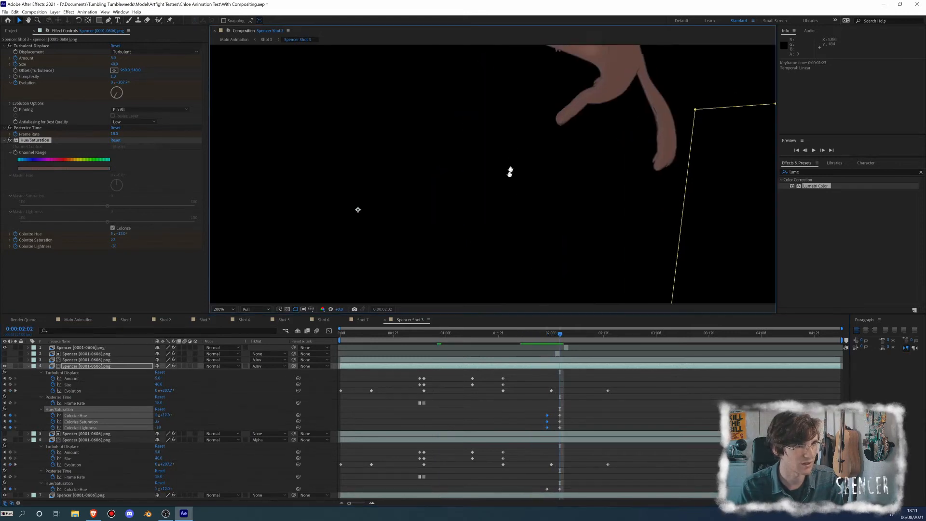
Step: Lower the rim-light copy's colorize saturation and lightness at 0:00:02:02, and check the cat around 0:00:01:23
click(201, 419)
mouse_move(158, 426)
mouse_down()
mouse_move(145, 425)
mouse_move(153, 421)
mouse_up()
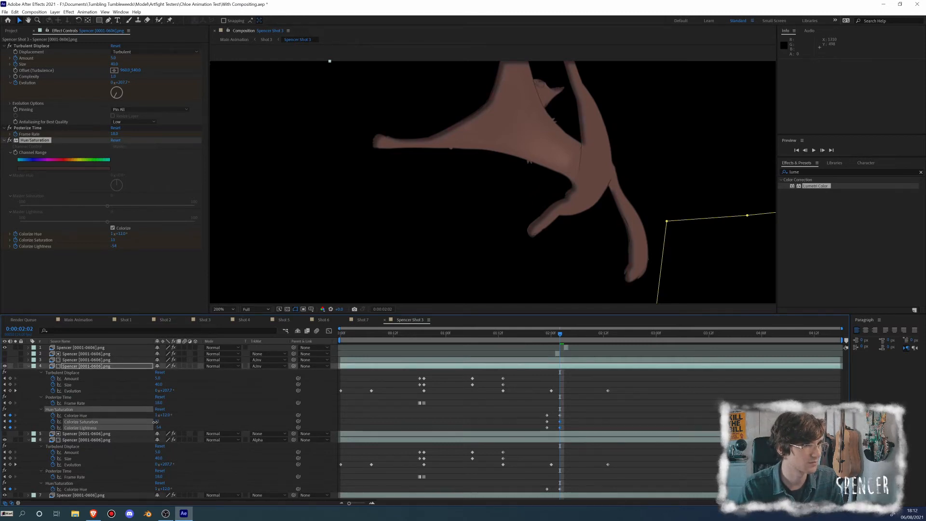
mouse_move(161, 422)
mouse_down()
mouse_move(150, 422)
mouse_move(176, 412)
mouse_up()
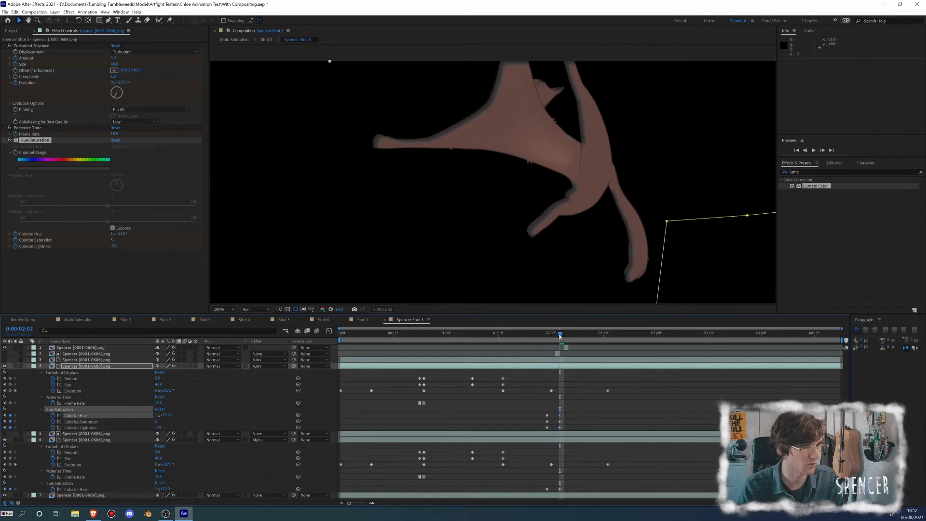
mouse_move(561, 335)
mouse_down()
mouse_move(633, 335)
mouse_move(468, 339)
mouse_move(560, 346)
mouse_move(553, 336)
mouse_move(573, 337)
mouse_move(440, 336)
mouse_move(547, 336)
mouse_up()
click(441, 280)
key(comma)
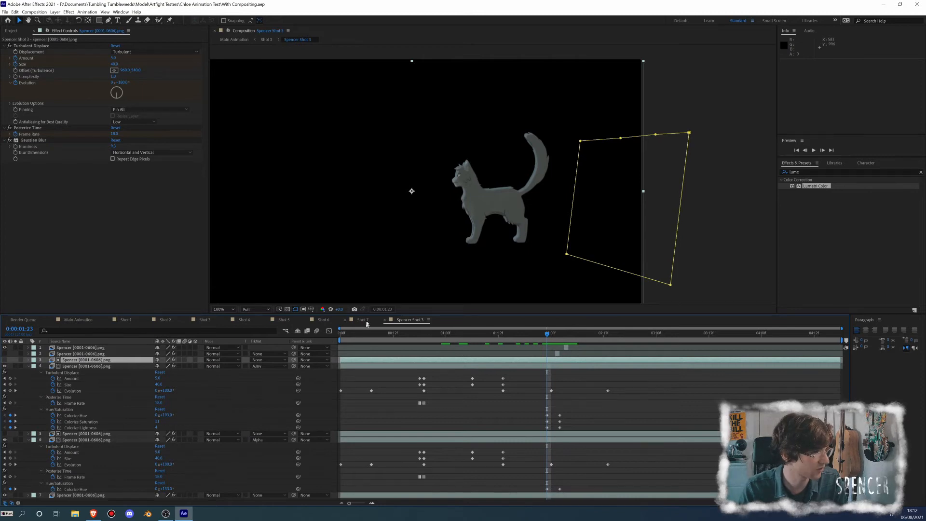
Step: Review the cat in the Shot 3 composition, and go to 0:00:03:22 in Shot 2
click(205, 320)
drag(550, 337, 523, 336)
click(161, 321)
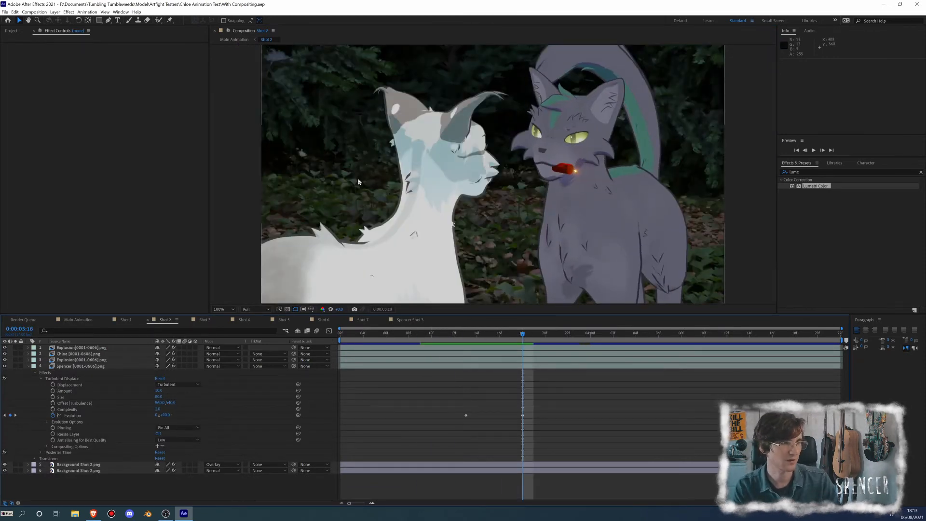
key(comma)
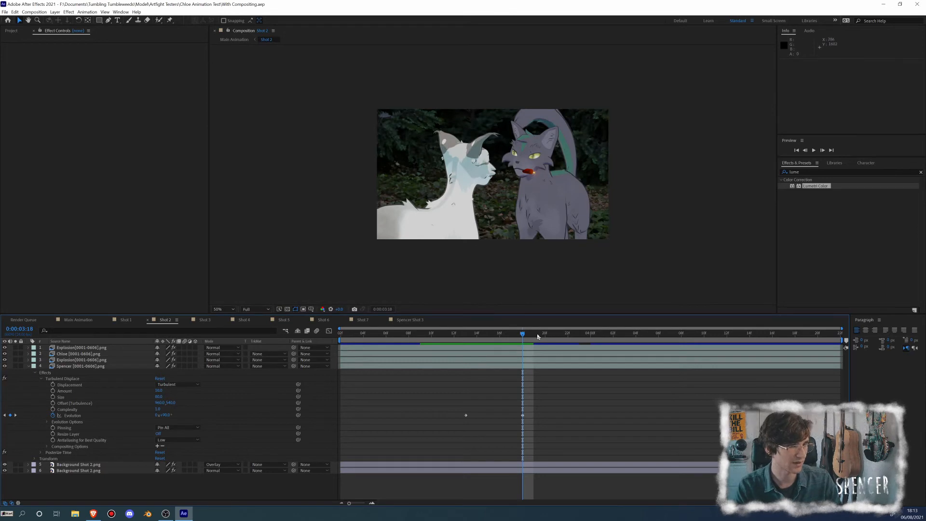
drag(538, 336, 568, 336)
click(516, 224)
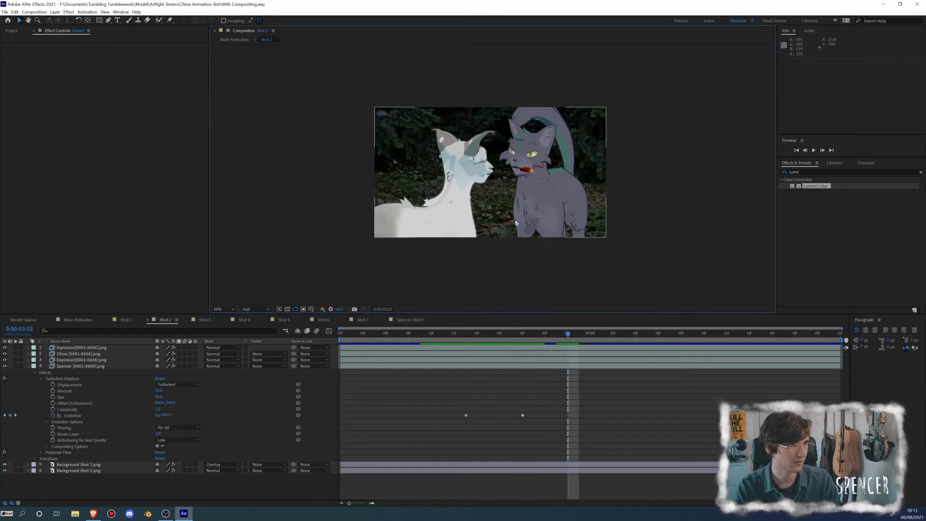
Step: Copy the Lumetri Color effect from the Background Shot 3a layer in Shot 3
click(204, 320)
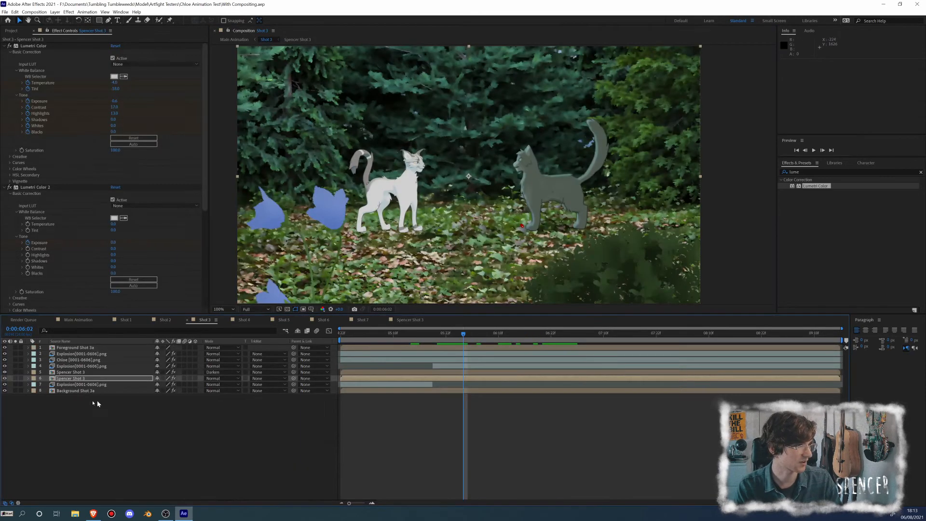
click(68, 391)
click(34, 46)
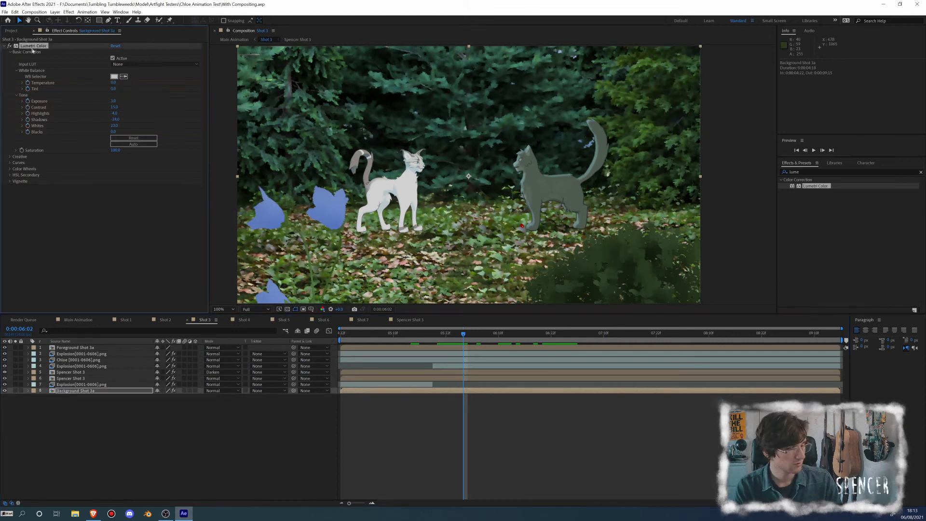
Step: Pre-compose both Background Shot 2.png layers in Shot 2 as Background Shot 2a, and give it the copied Lumetri Color effect
click(166, 320)
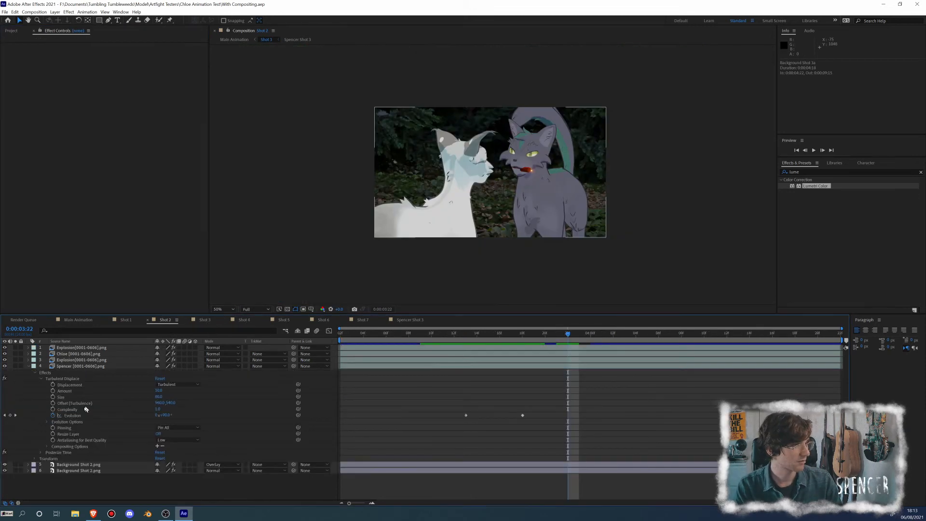
click(77, 470)
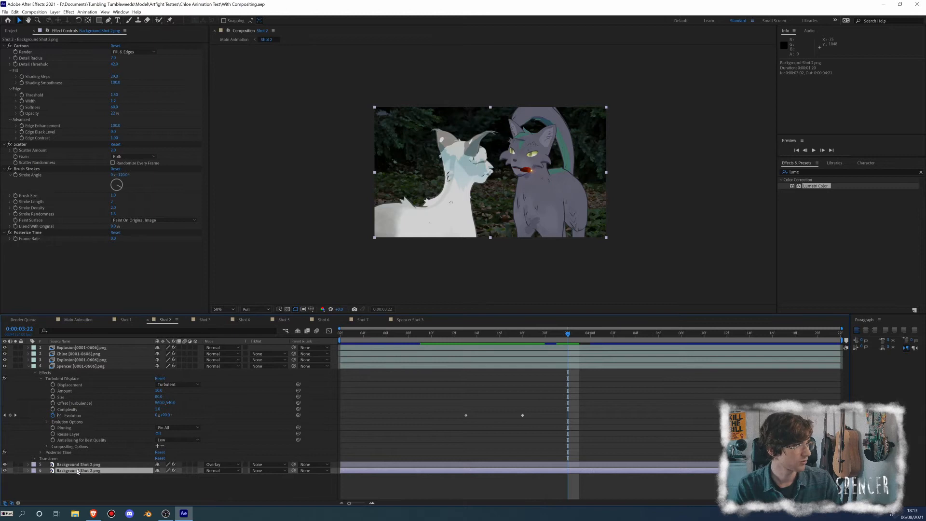
shift+click(78, 465)
right_click(77, 465)
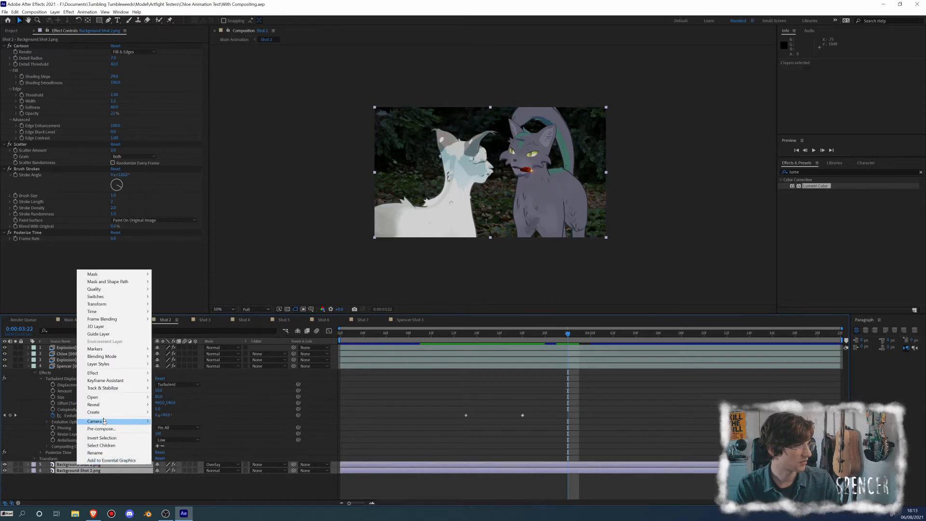
click(102, 432)
text(Background Shot 2a)
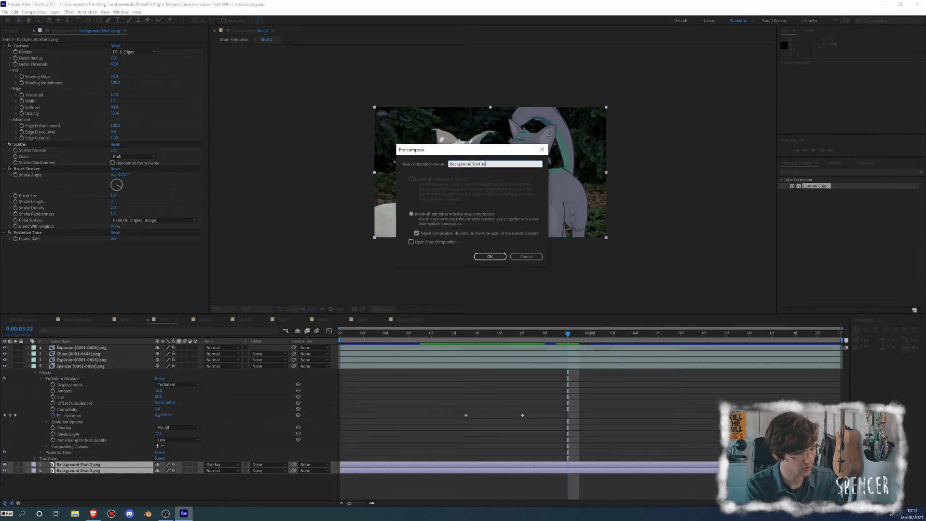
key(Return)
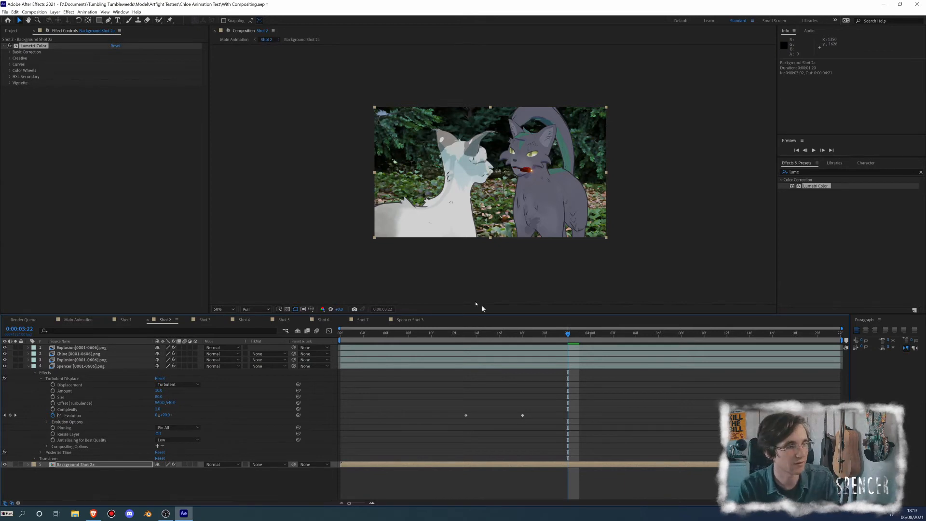
Step: Inspect the graded background behind both cats in Shot 2, and save the project
drag(500, 181, 492, 173)
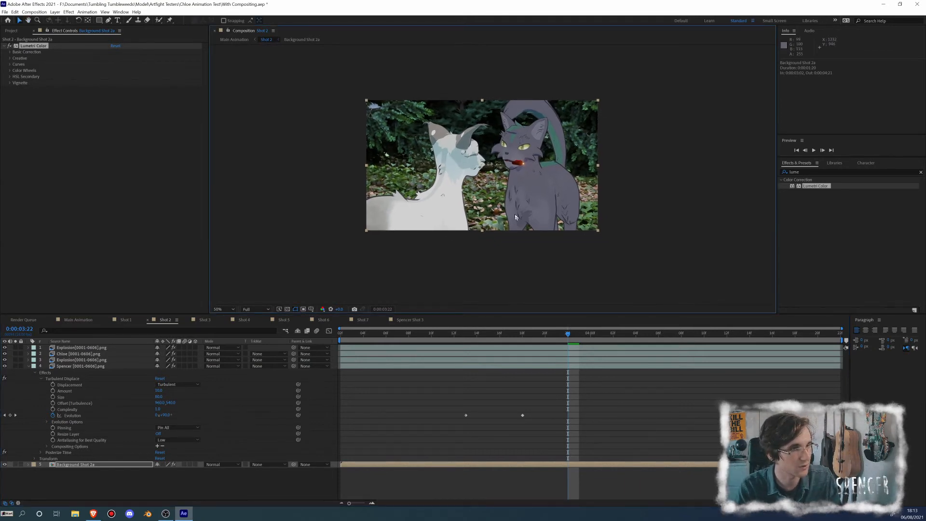
scroll(492, 173, up, 2)
drag(451, 199, 449, 207)
key(v)
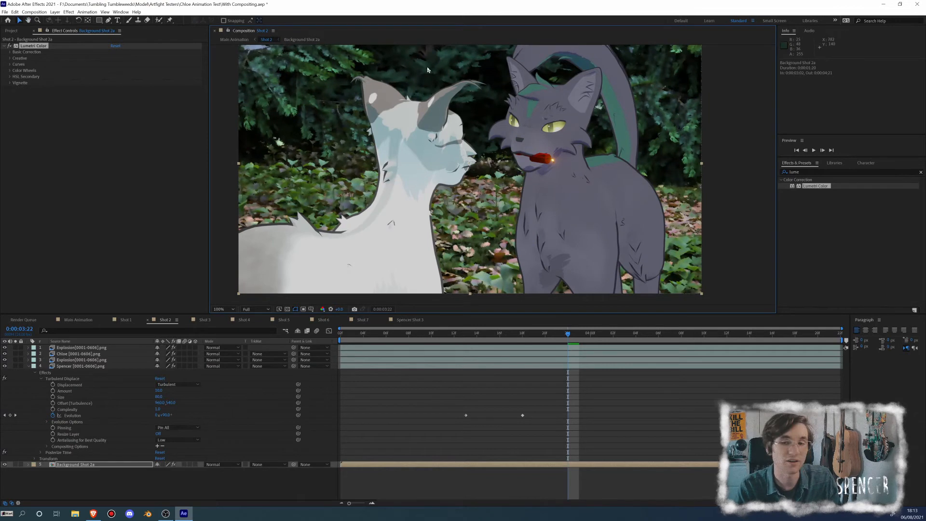
key(ctrl+s)
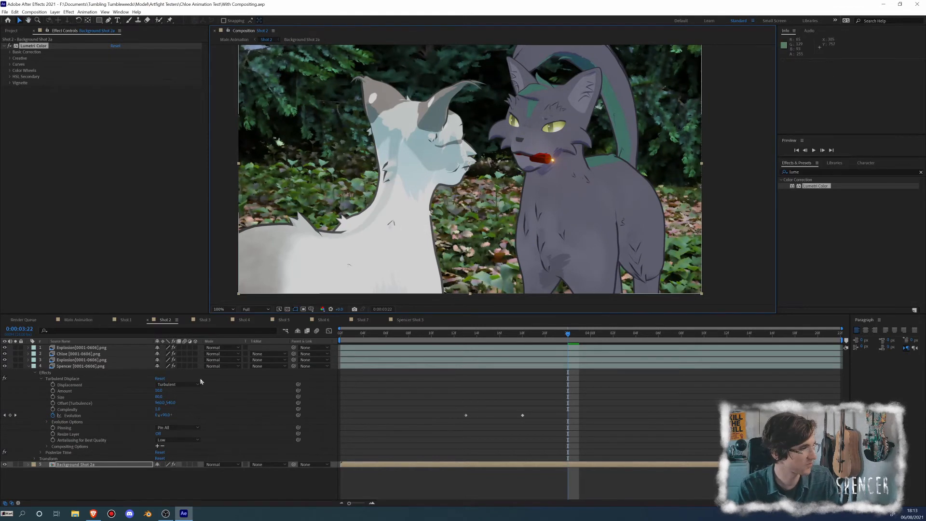
Step: Make two duplicates of the Chloe layer in Shot 2, offsetting the top copy slightly up and to the left
click(78, 354)
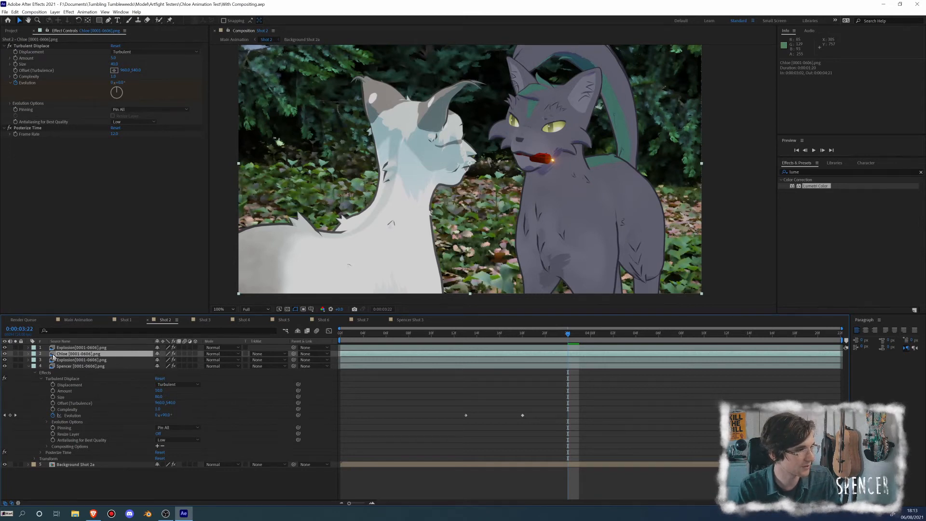
key(ctrl+d)
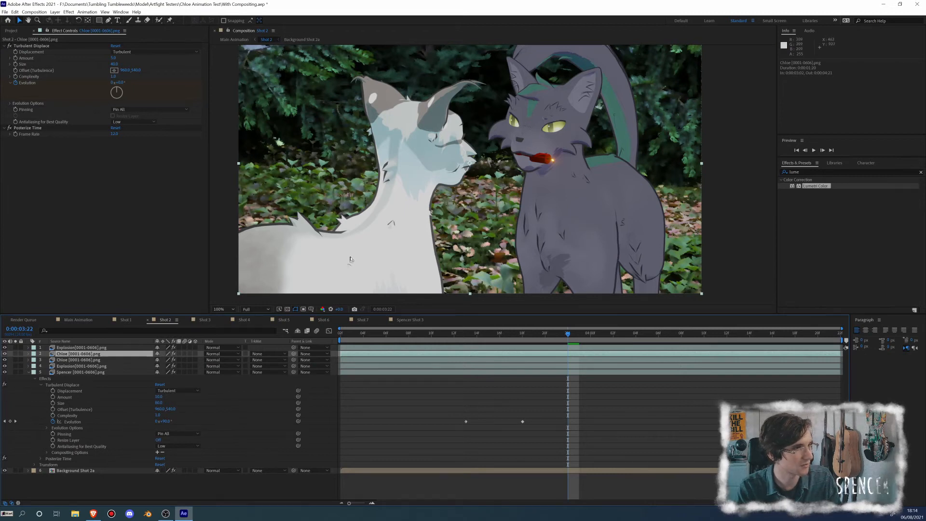
drag(353, 256, 400, 254)
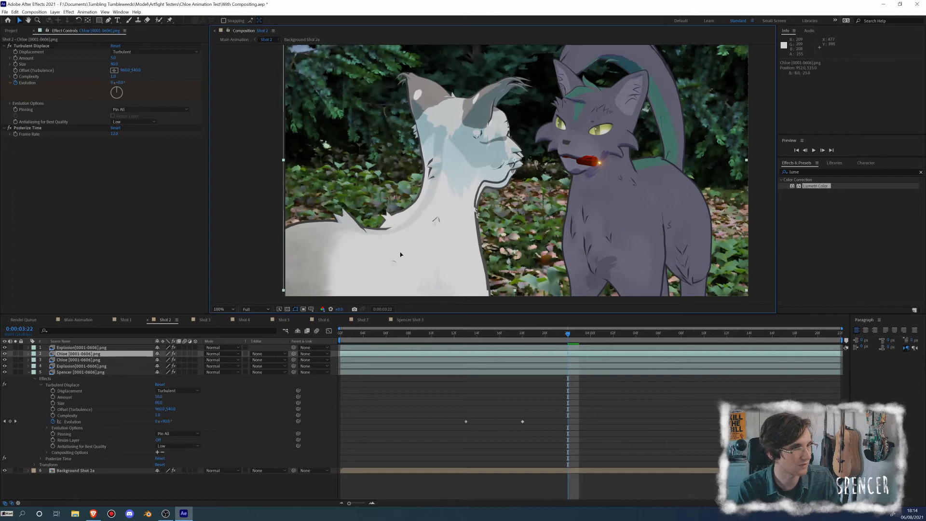
click(81, 360)
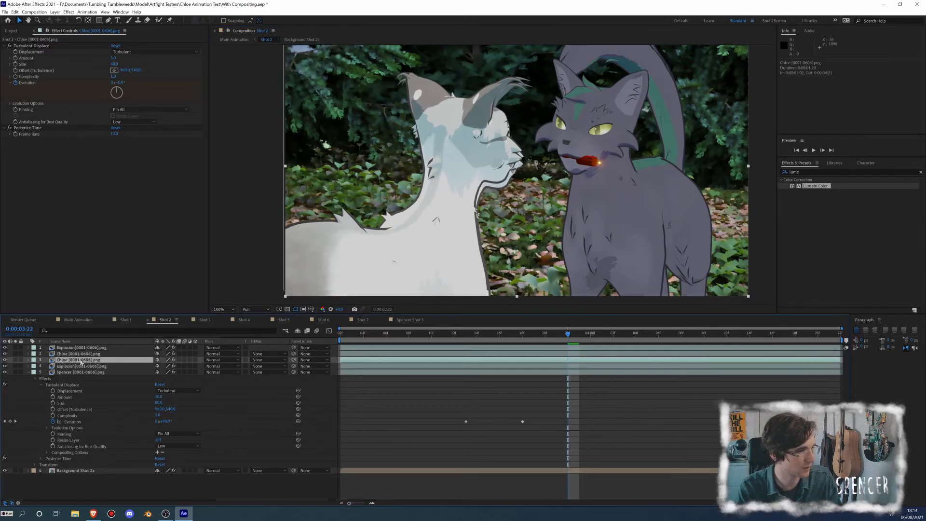
key(ctrl+d)
Step: Pre-compose the three Chloe layers as Chloe Shot 2 and open the new composition
click(83, 366)
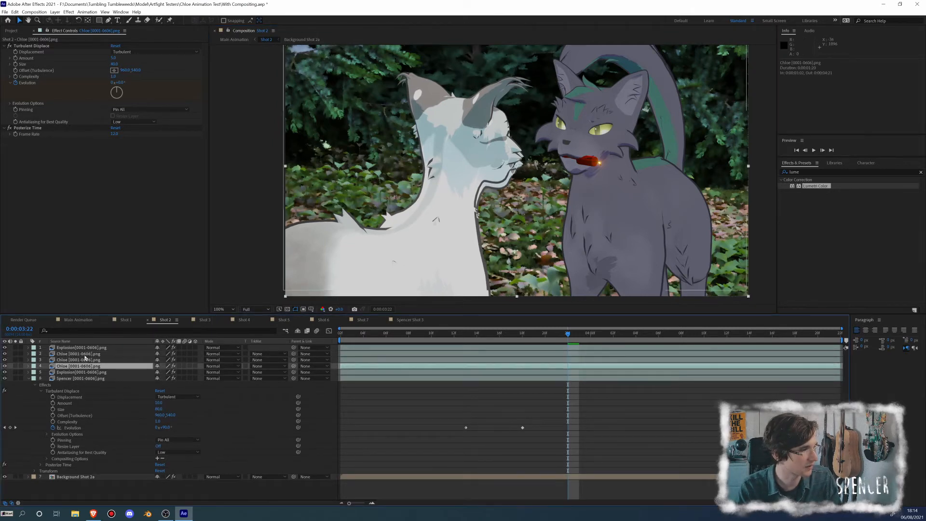
shift+click(85, 356)
right_click(85, 356)
click(109, 319)
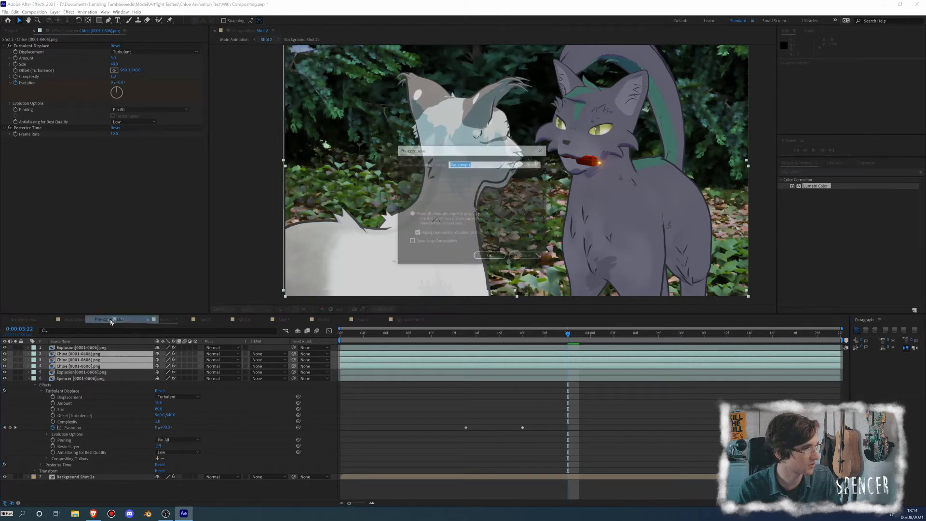
text(Chloe)
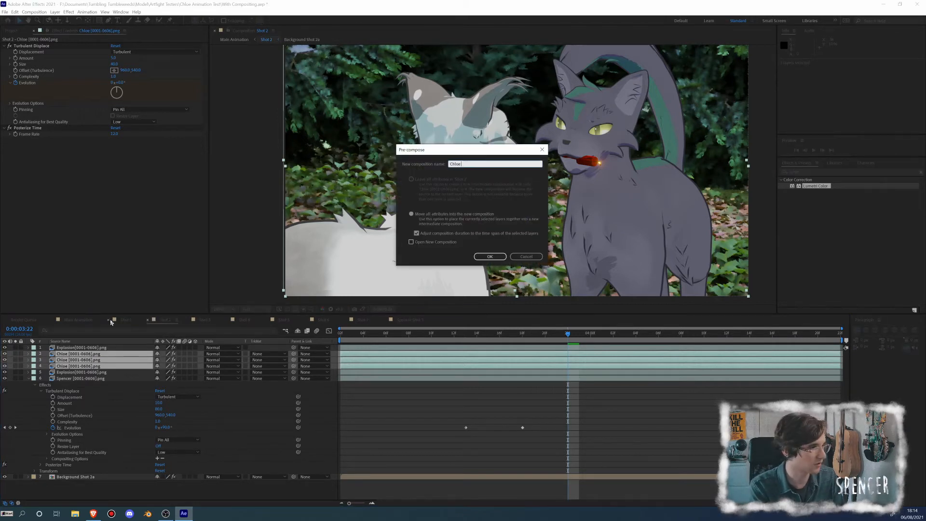
text(Shot 2)
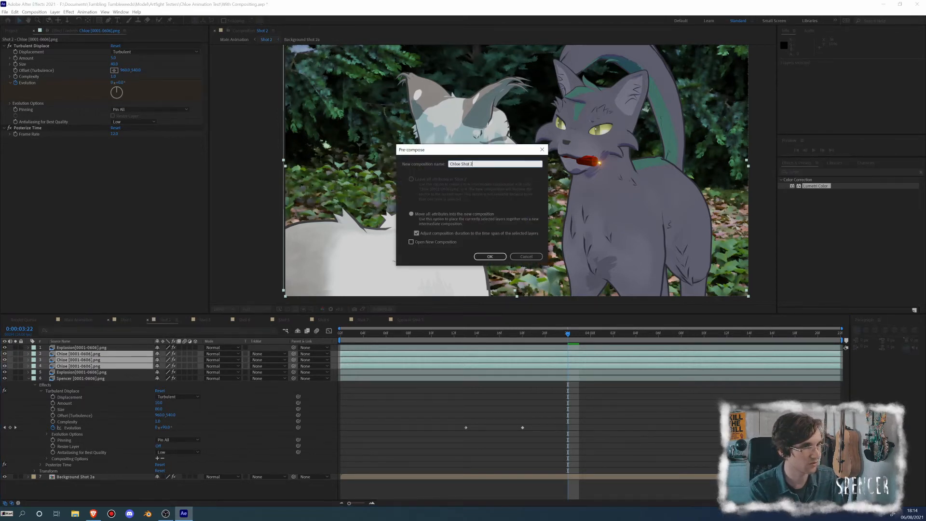
key(Return)
double_click(68, 355)
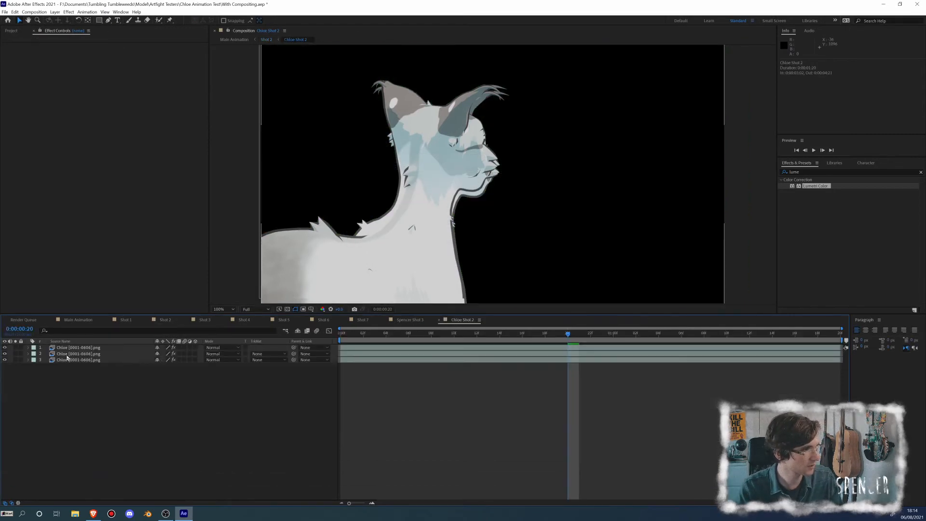
click(67, 355)
click(278, 354)
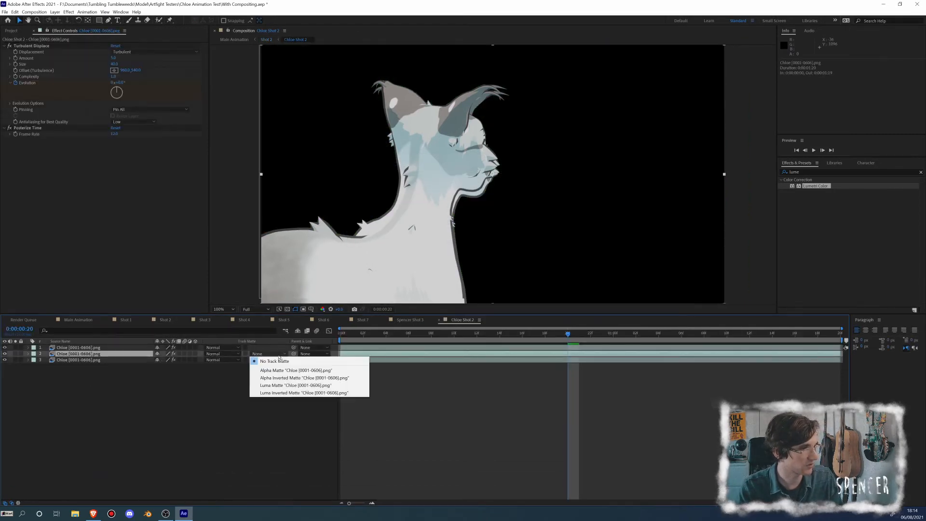
click(287, 371)
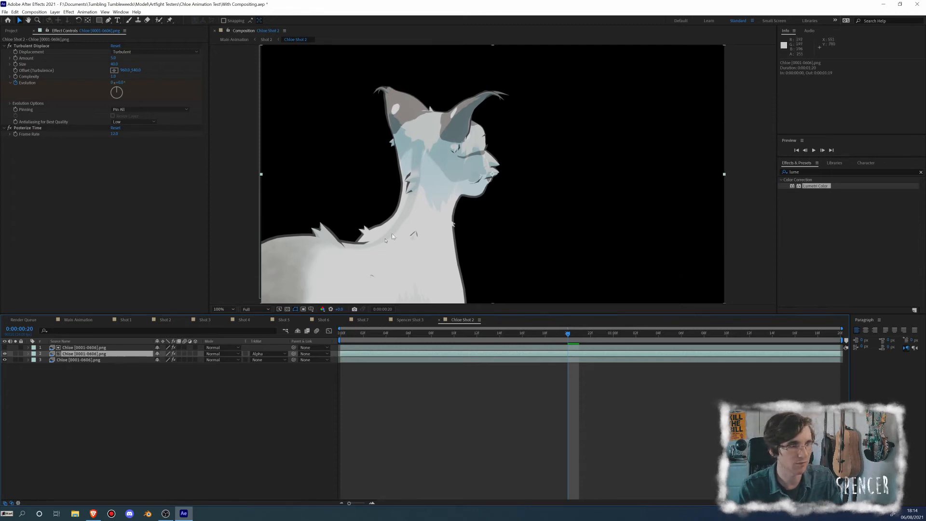
click(103, 347)
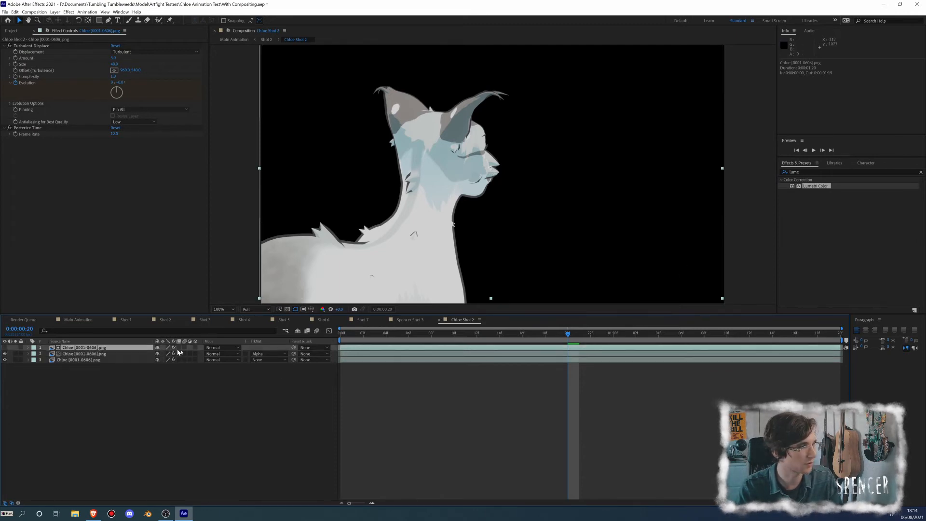
click(267, 354)
click(270, 361)
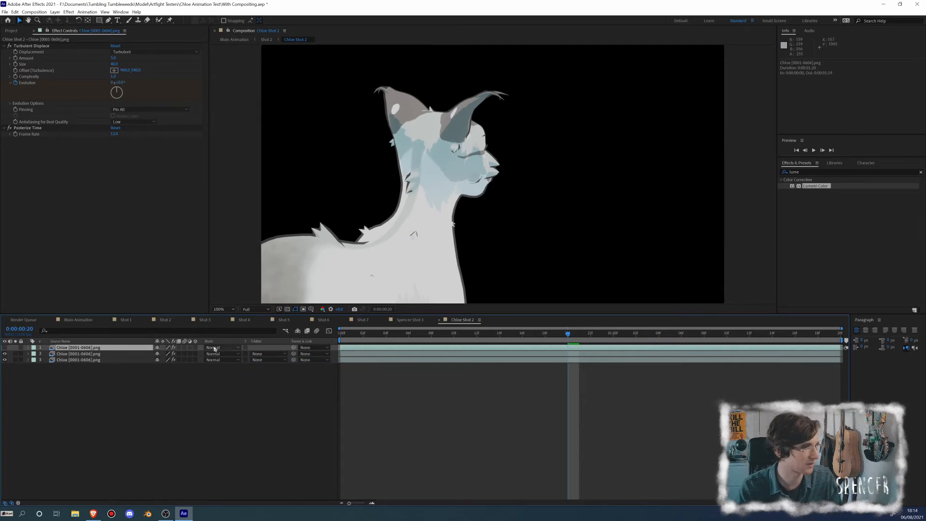
click(5, 347)
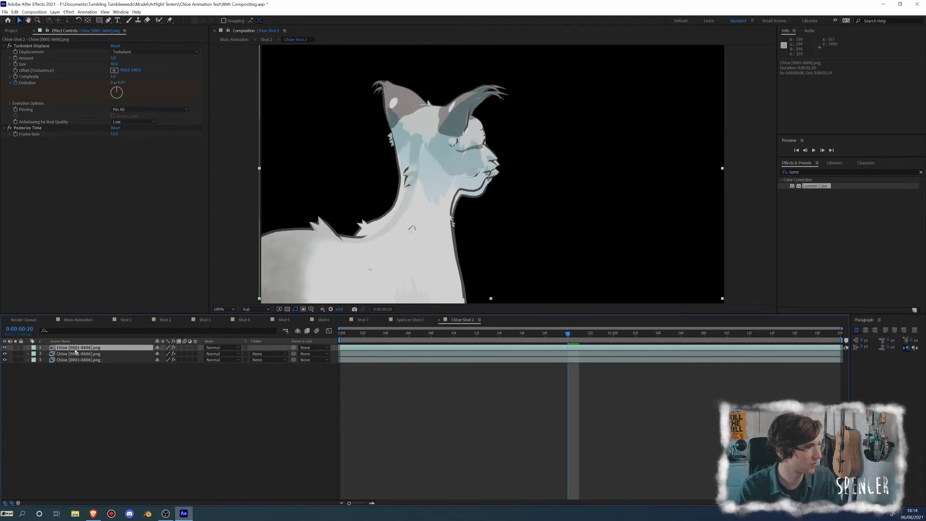
Step: Shift the top Chloe copy down and to the right, and use it as the Alpha Matte for the copy below
drag(410, 235, 418, 248)
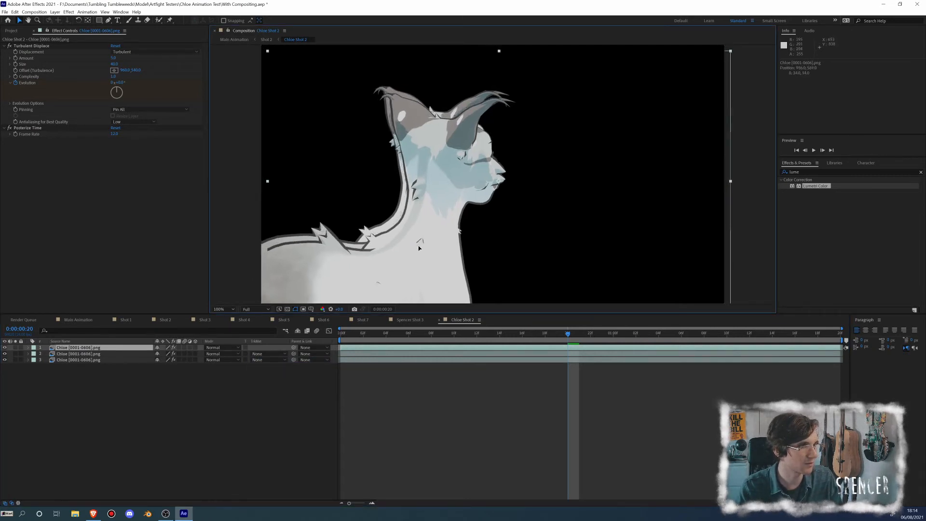
click(263, 354)
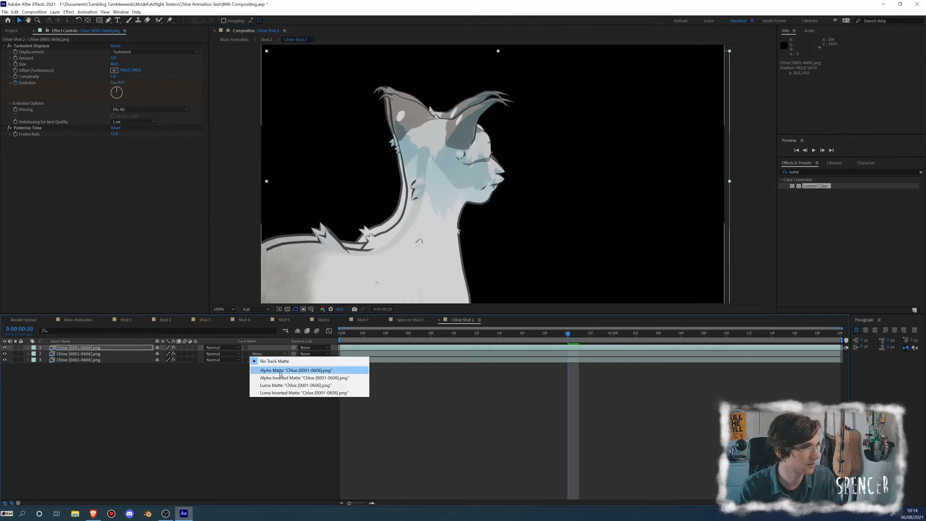
click(280, 370)
Step: Duplicate the top two Chloe layers and set the new pair's lower copy to Alpha Inverted Matte
shift+click(84, 354)
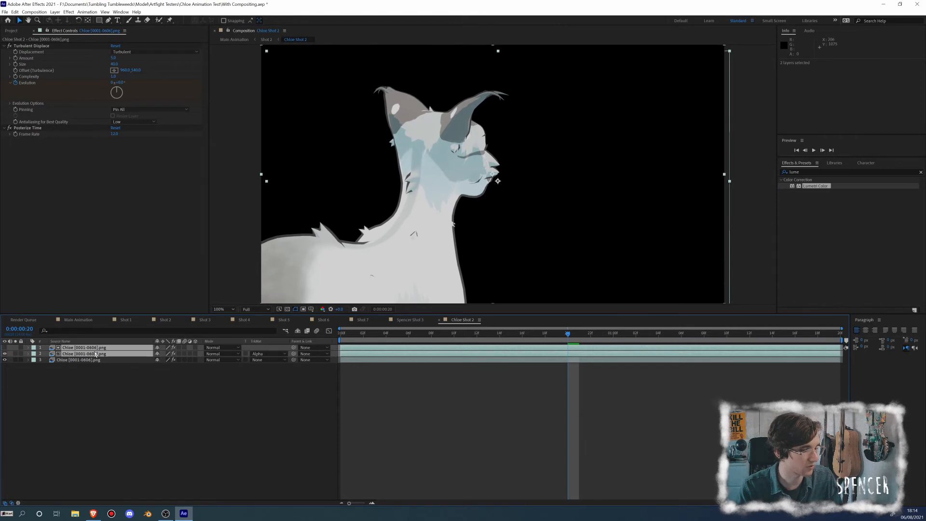
key(ctrl+d)
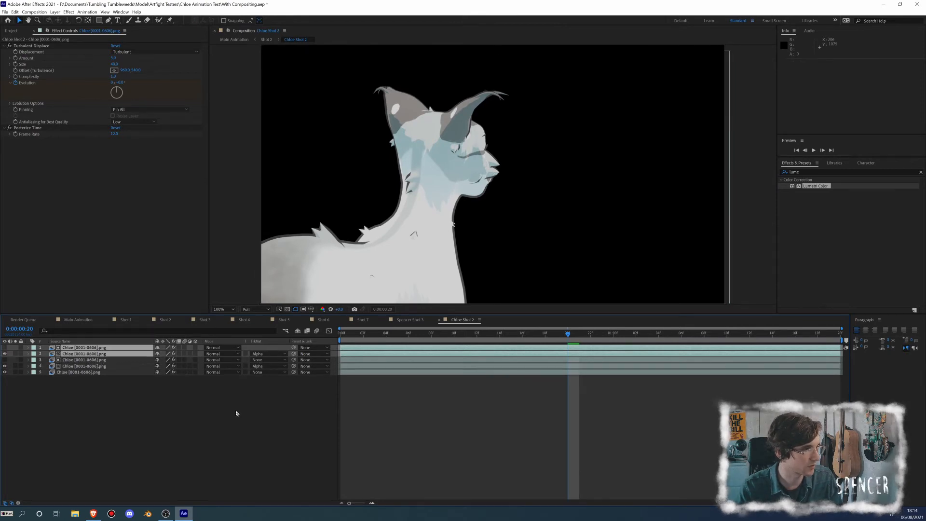
click(236, 414)
click(270, 355)
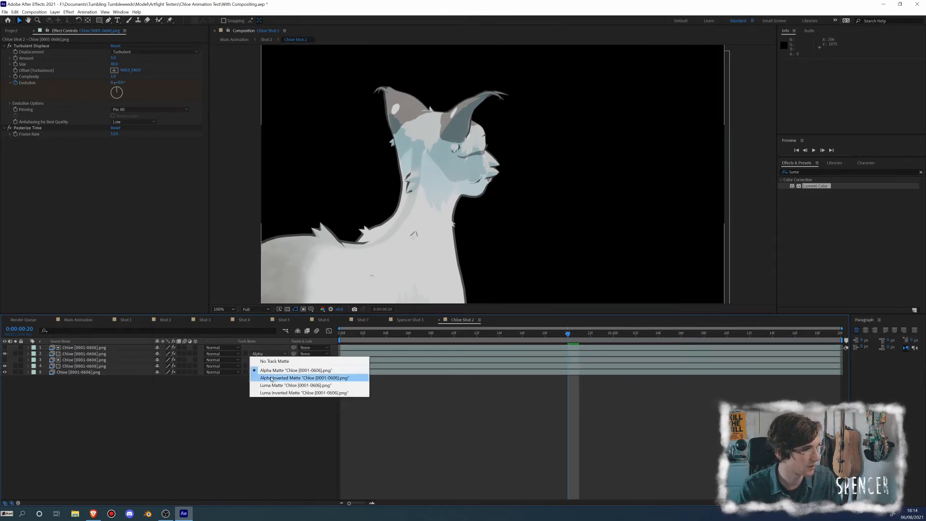
click(272, 379)
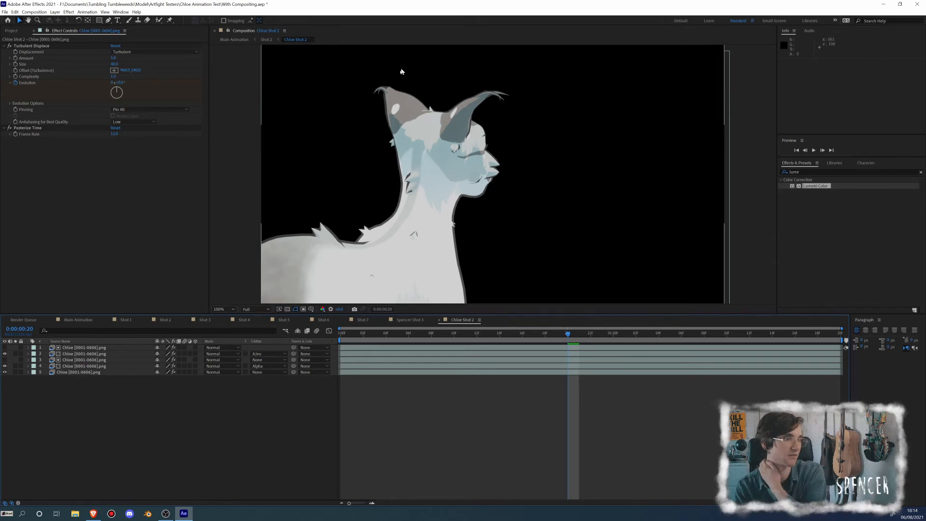
Step: Apply Hue/Saturation to the inverted-matte Chloe copy, enable Colorize and shift its hue to light teal-blue
drag(804, 172, 738, 160)
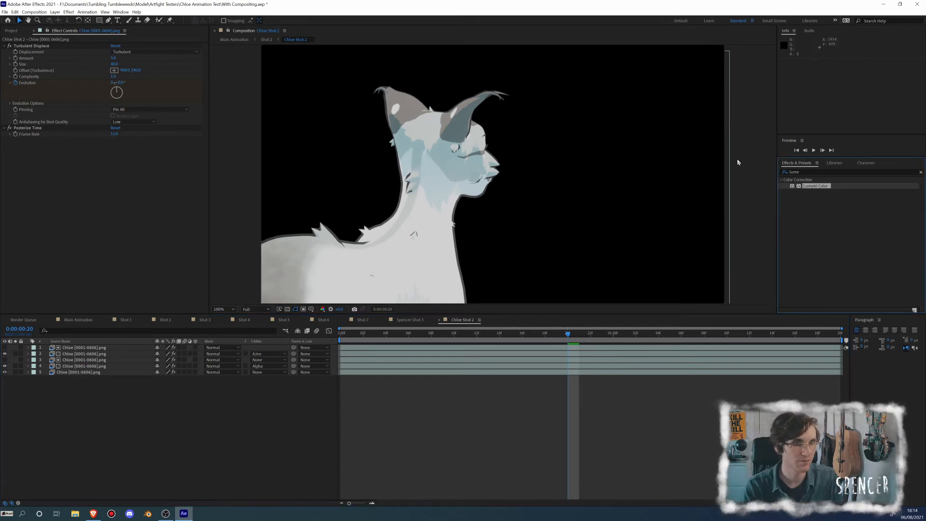
drag(800, 172, 766, 164)
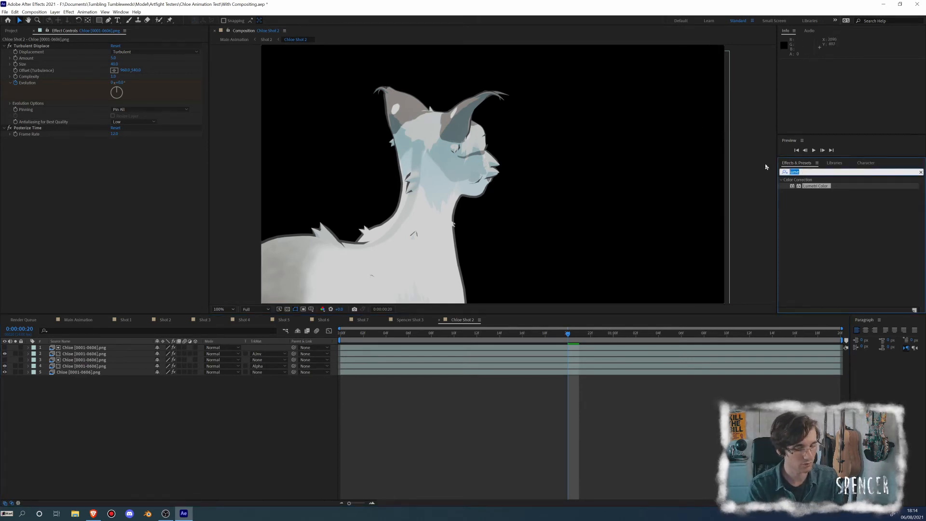
text(hue)
drag(811, 211, 65, 354)
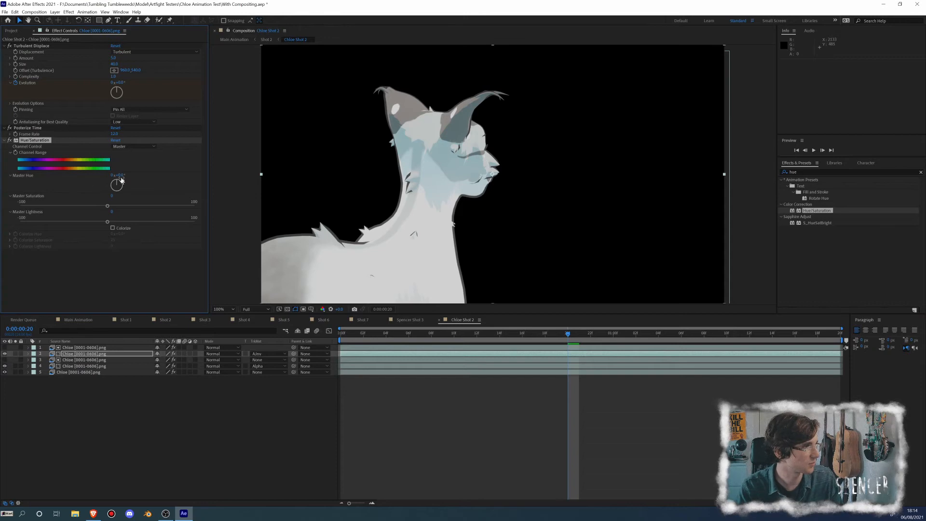
click(112, 229)
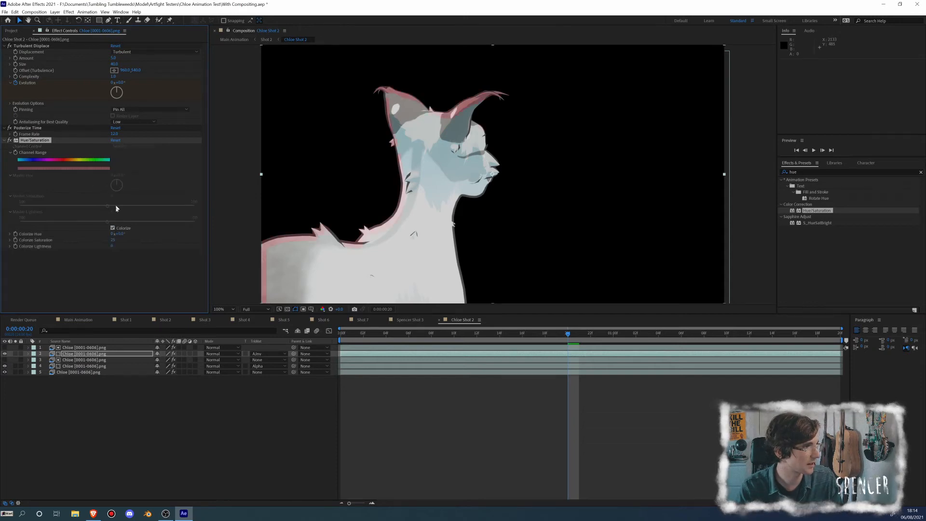
drag(115, 235, 66, 235)
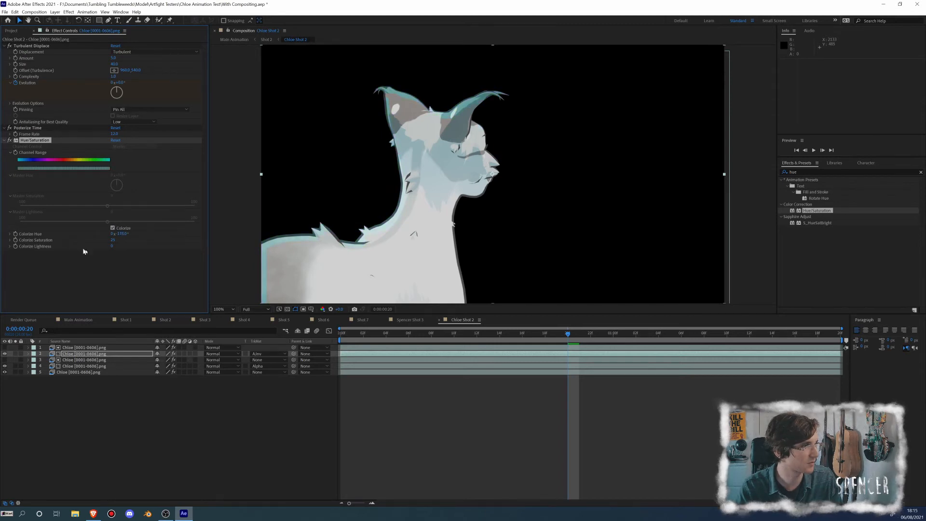
Step: Apply Hue/Saturation to the alpha-matted Chloe copy, enable Colorize and shift its hue to green
click(94, 365)
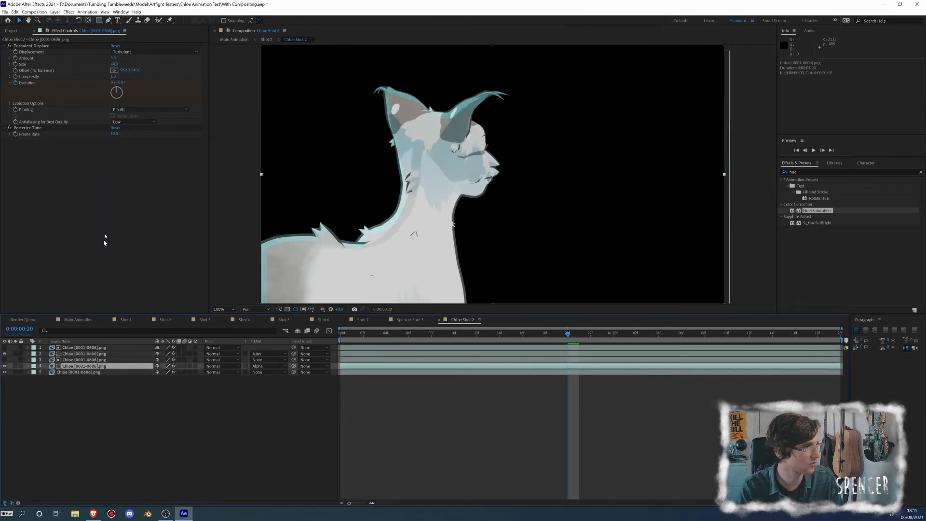
drag(817, 213, 99, 245)
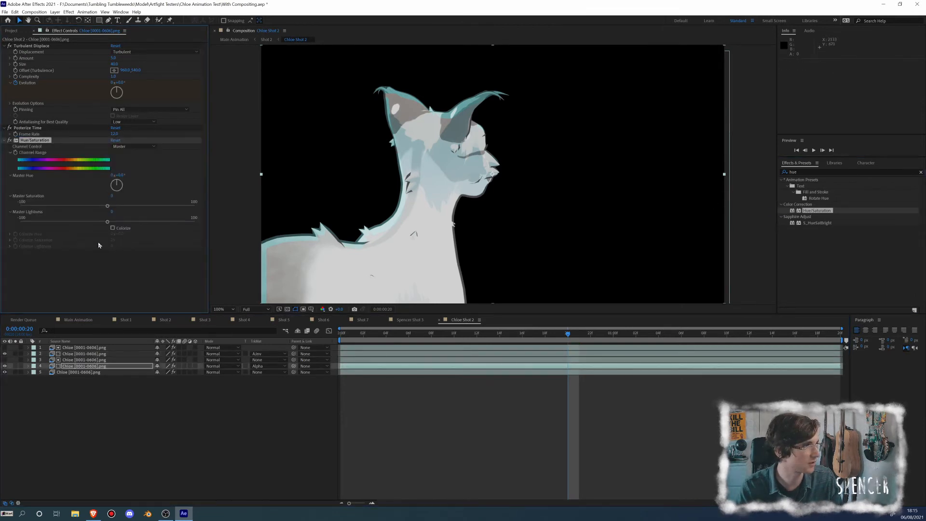
click(113, 228)
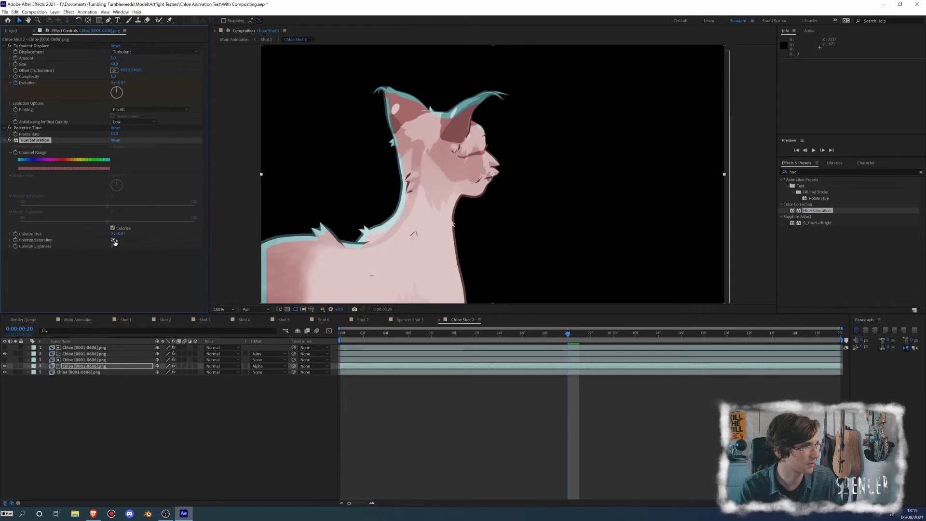
drag(120, 233, 166, 233)
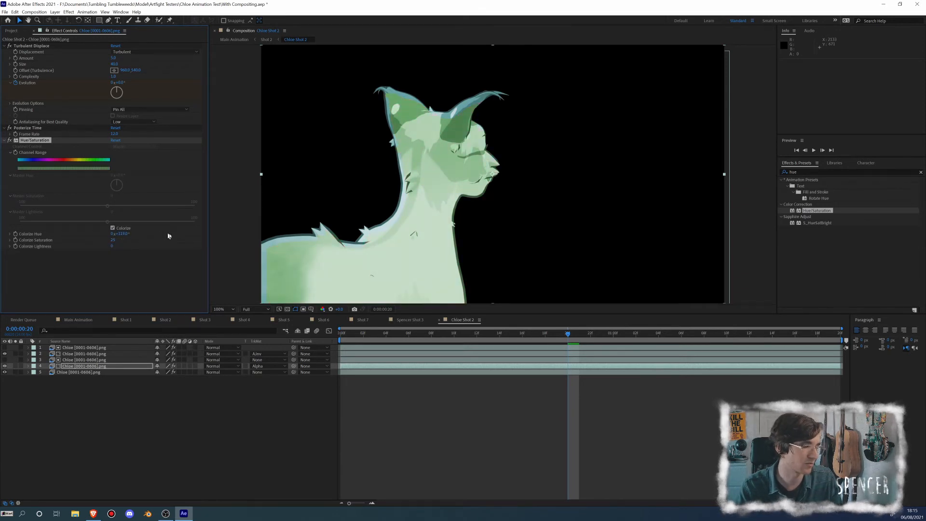
Step: Add a strong Gaussian Blur to the lower matte layer and copy the effect onto the top matte layer
click(85, 359)
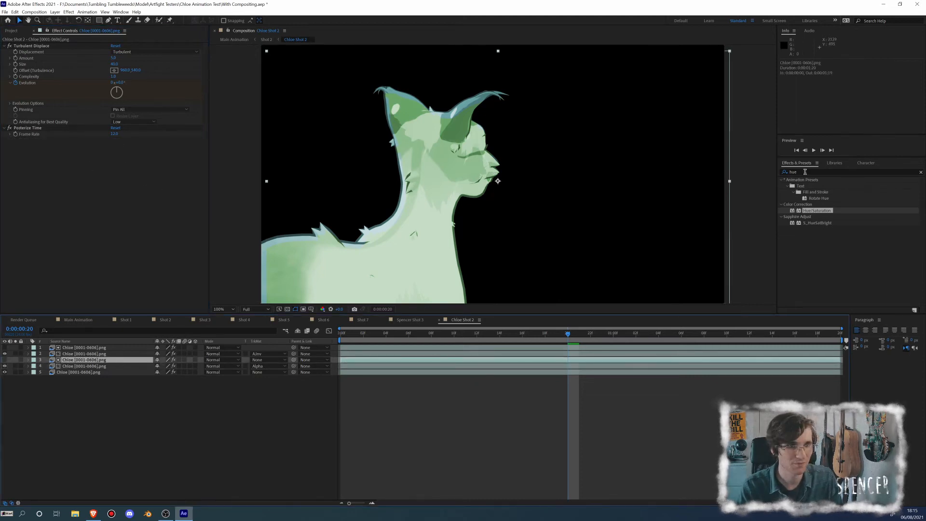
double_click(805, 172)
text(gauss)
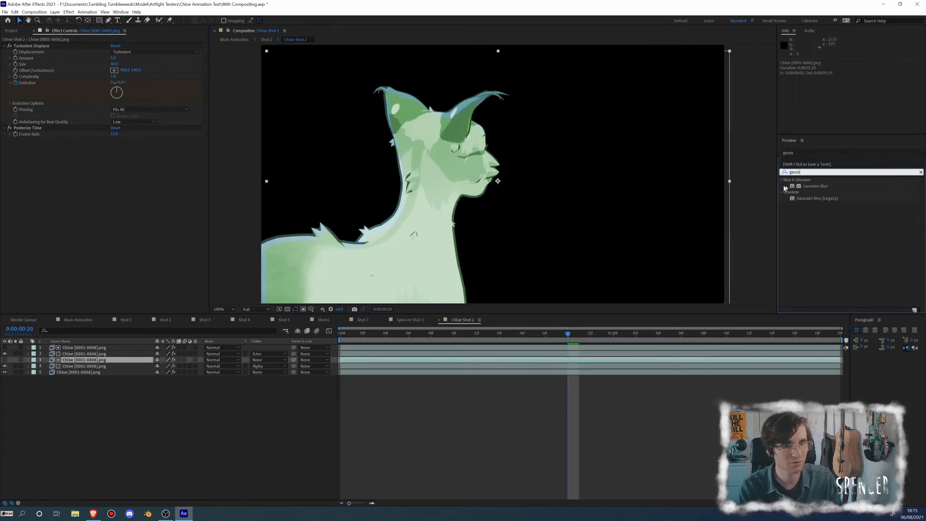
drag(816, 186, 82, 360)
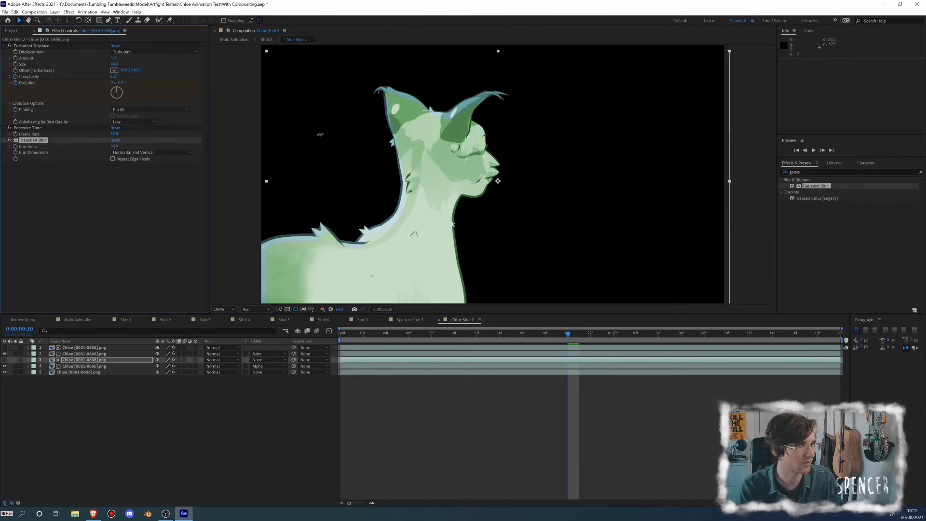
drag(320, 135, 323, 134)
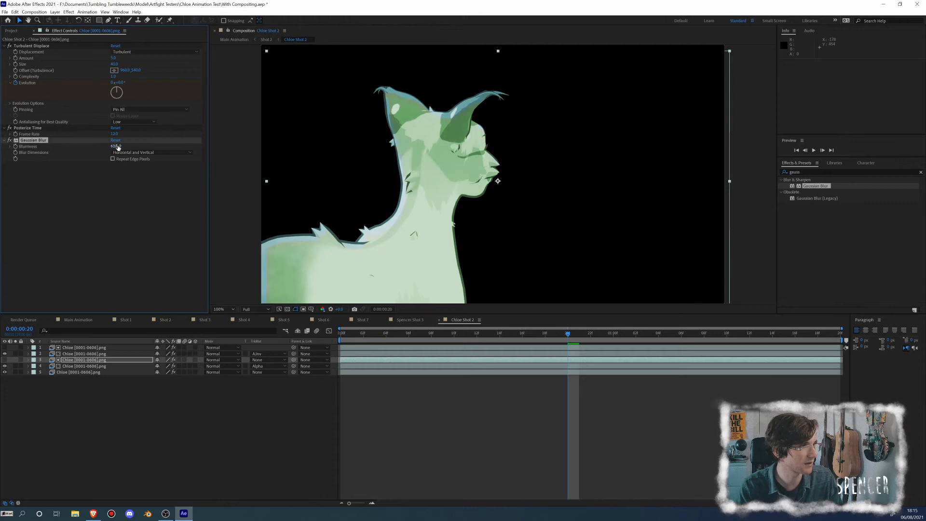
drag(114, 146, 149, 148)
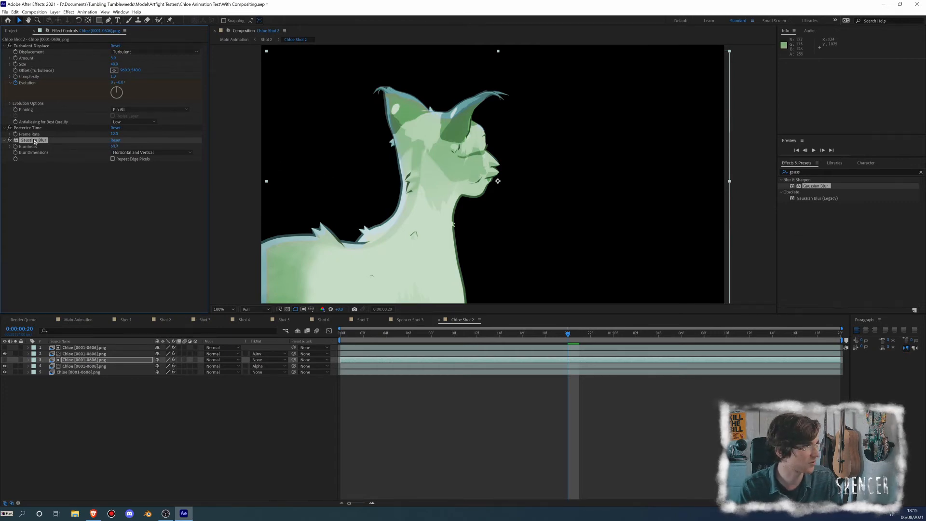
click(79, 348)
key(ctrl+v)
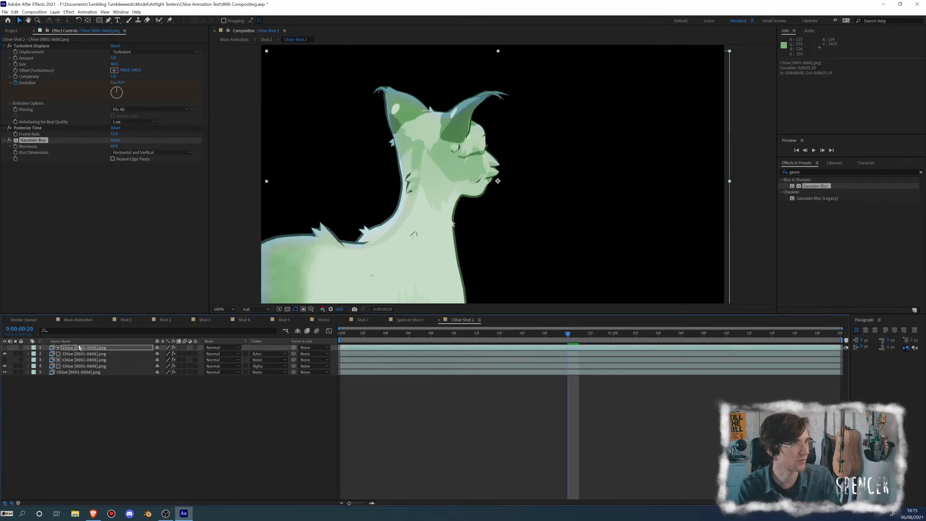
Step: Reduce the alpha-matted copy's Colorize Saturation to near grey and lower its Colorize Lightness slightly
click(83, 366)
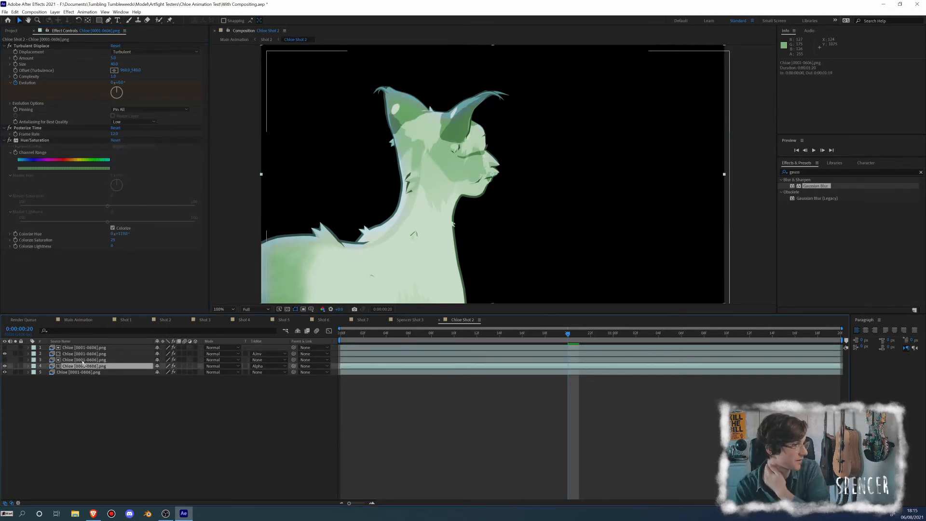
drag(114, 239, 110, 240)
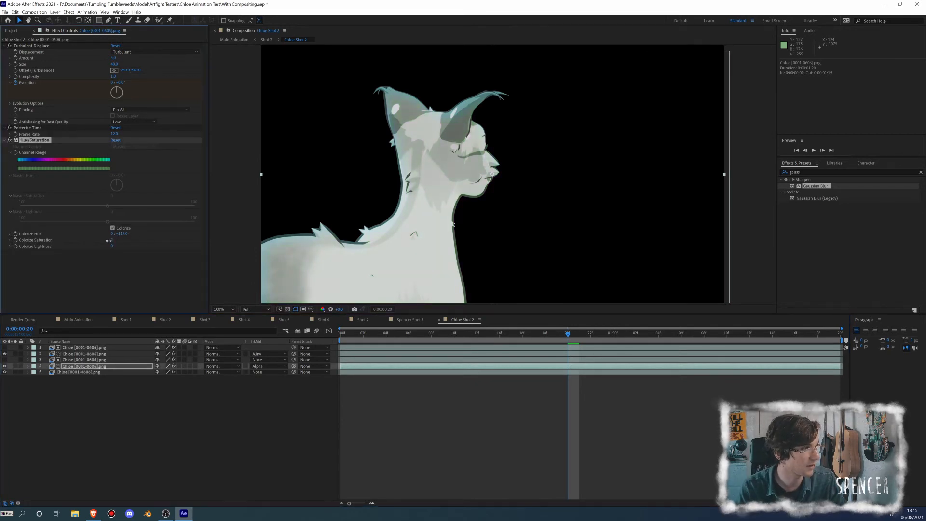
drag(108, 241, 110, 246)
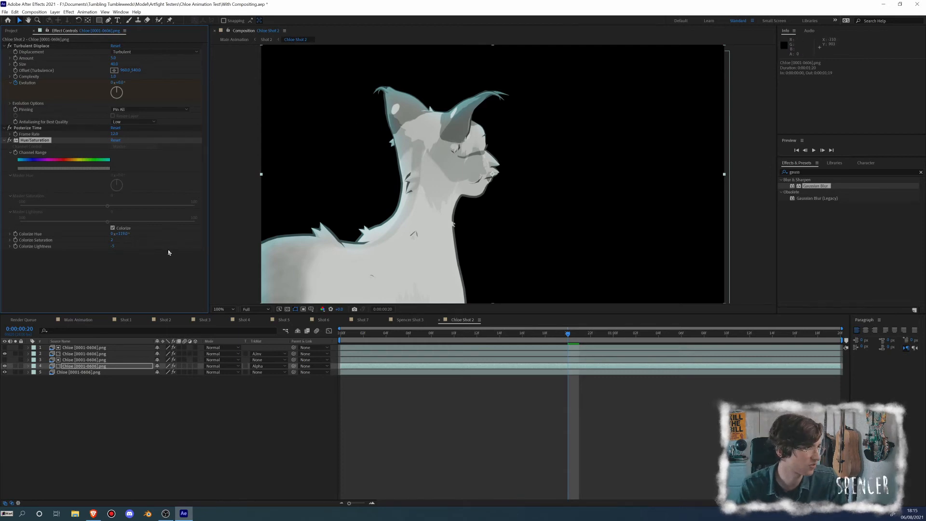
Step: Lower the inverted-matte copy's Colorize Saturation, raise its Colorize Lightness slightly, and check the result in Shot 2
click(121, 360)
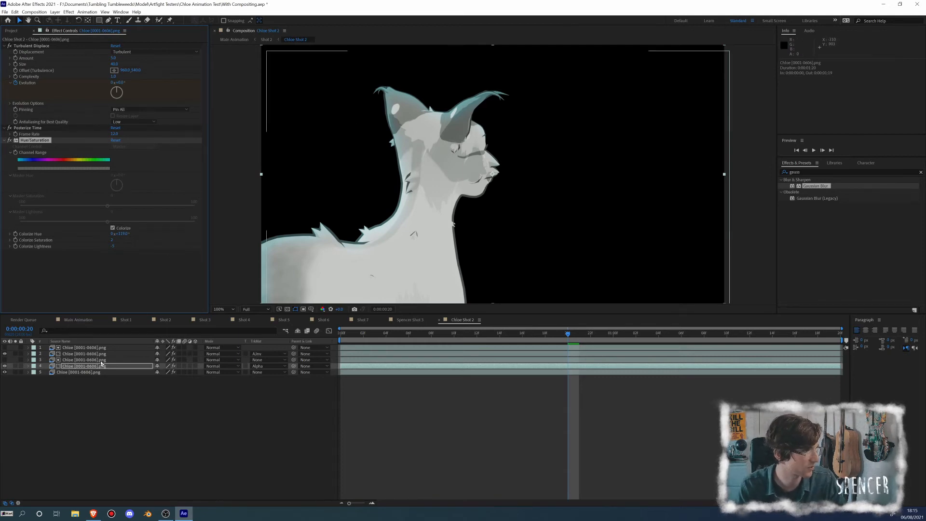
click(98, 353)
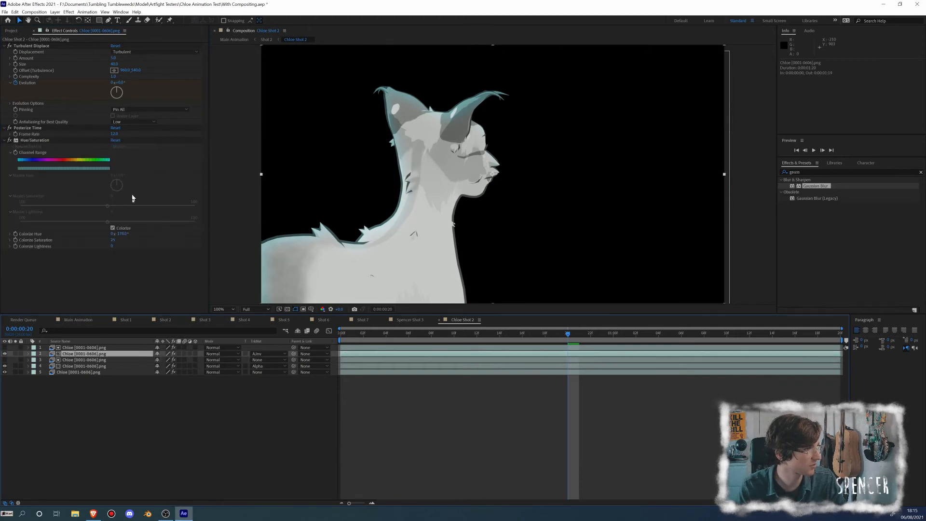
click(110, 240)
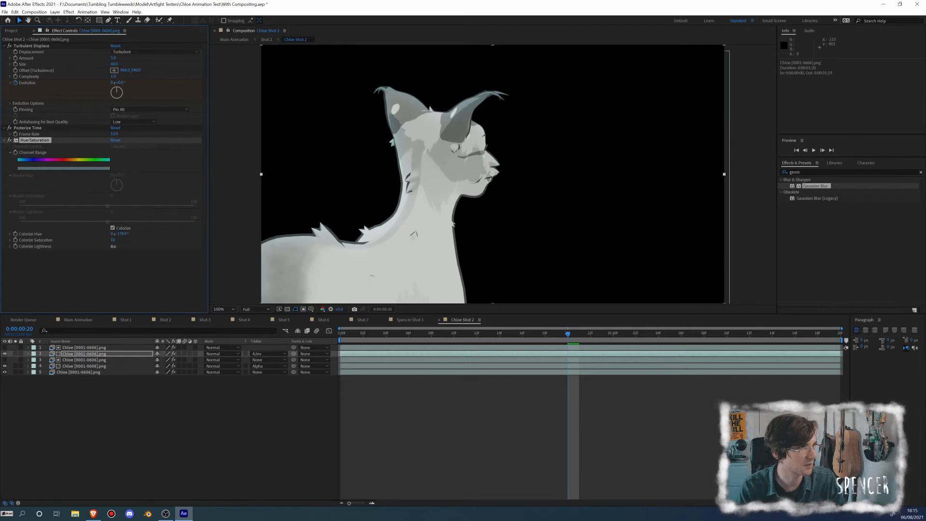
click(172, 384)
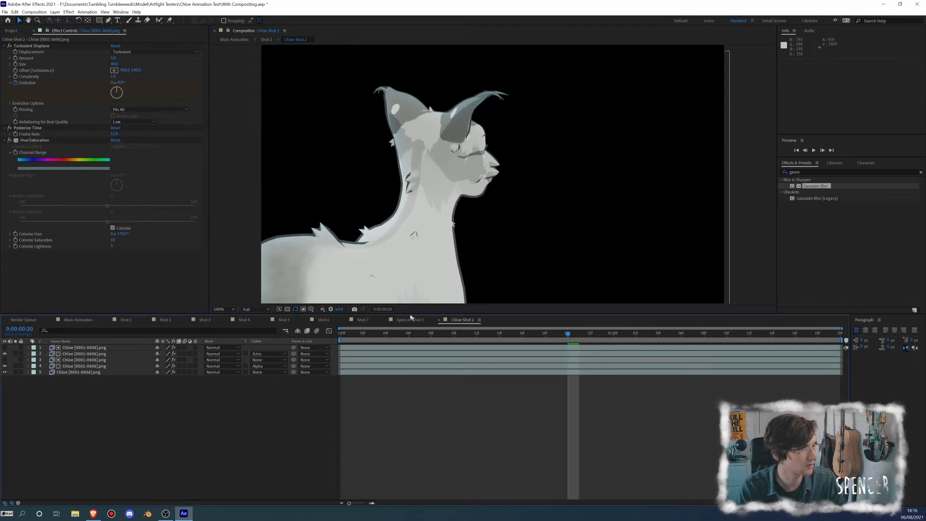
click(165, 320)
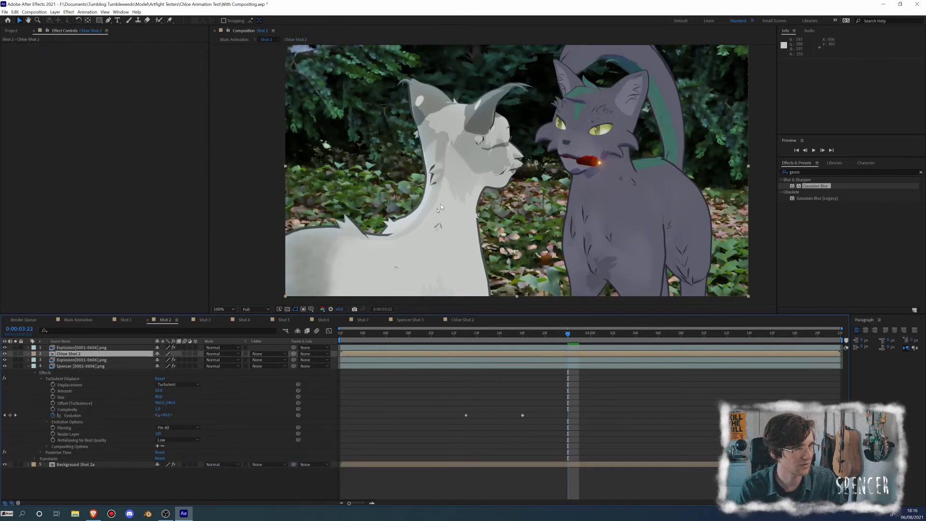
Step: Try a much darker Colorize Lightness on the alpha-matted Chloe copy, compare it in Shot 2, and undo the change
click(455, 320)
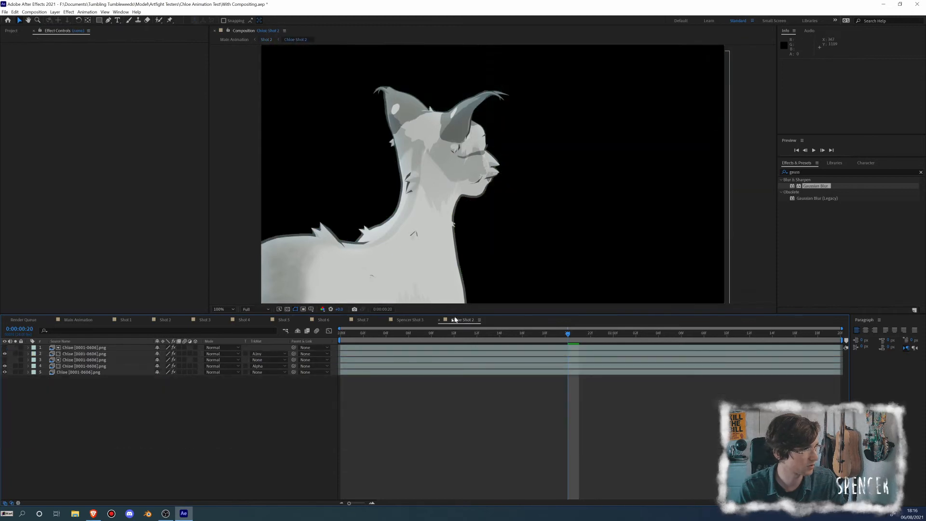
click(99, 367)
drag(114, 246, 107, 248)
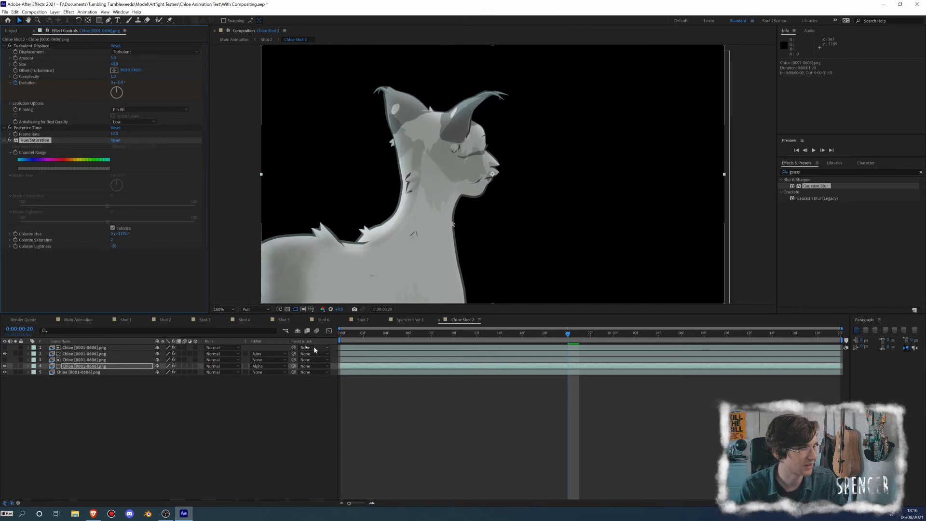
click(166, 320)
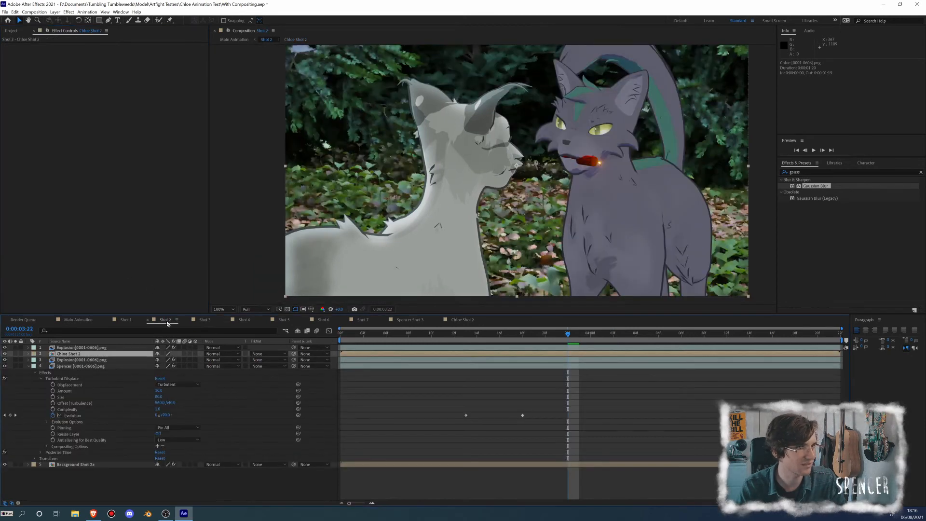
click(464, 320)
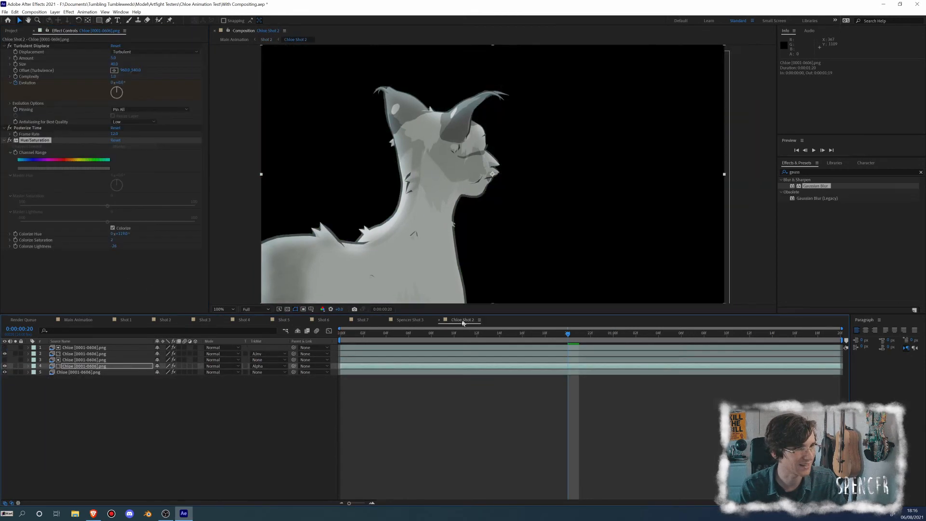
key(ctrl+z)
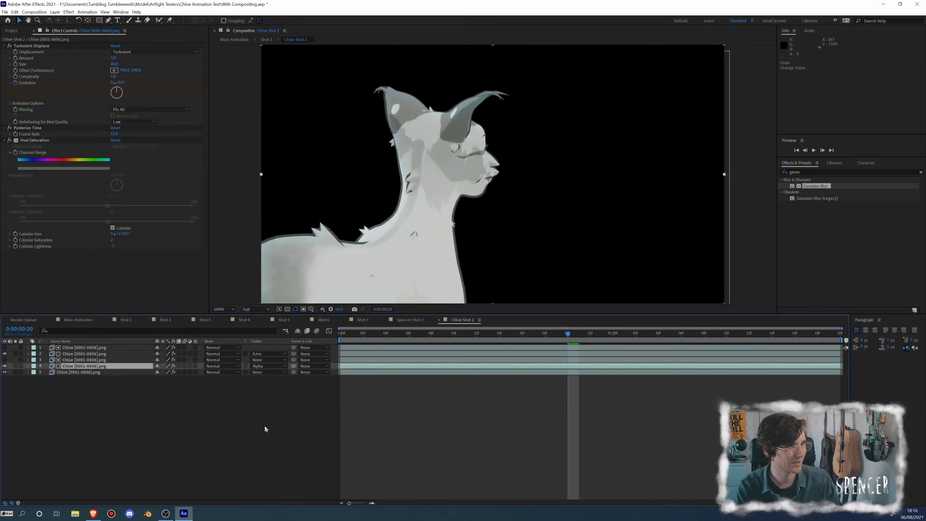
Step: Duplicate the Chloe Shot 2 layer in Shot 2 and add a Gaussian Blur with raised Blurriness to the upper copy
click(164, 321)
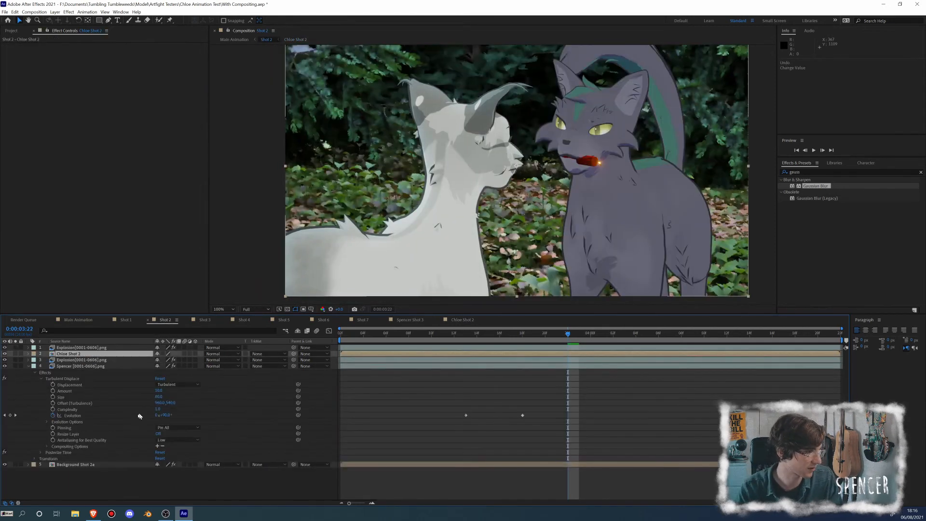
click(80, 354)
key(ctrl+d)
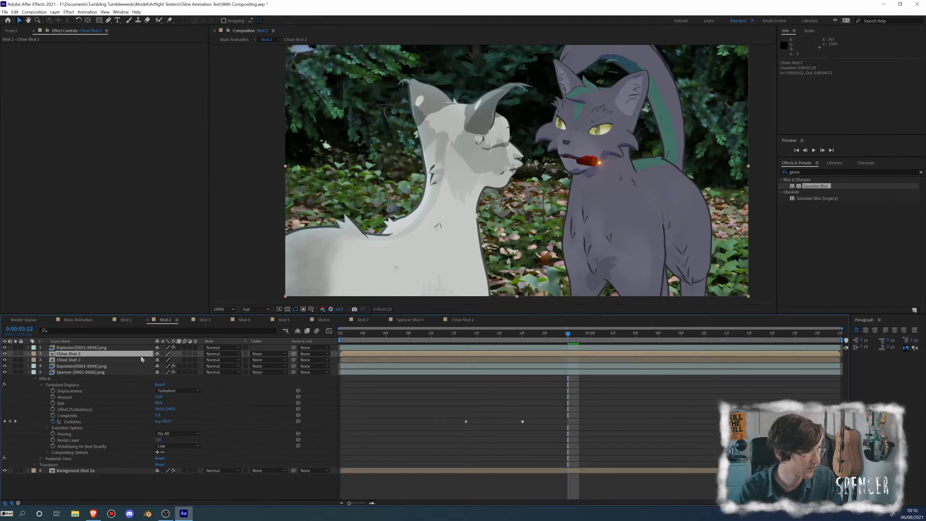
click(813, 186)
drag(813, 185, 120, 193)
drag(113, 52, 136, 47)
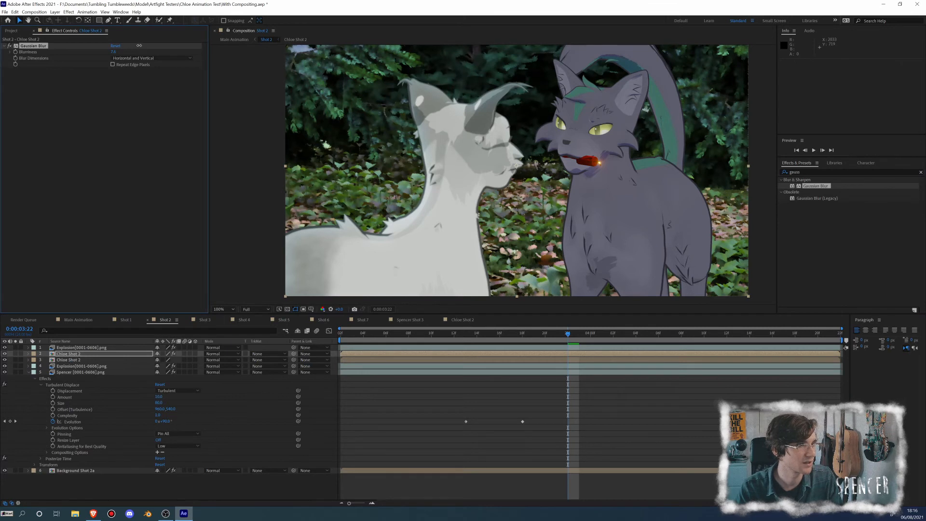
Step: Set the blurred Chloe copy's blend mode to Darken, fine-tune its Blurriness against the shot, and save the project
click(225, 355)
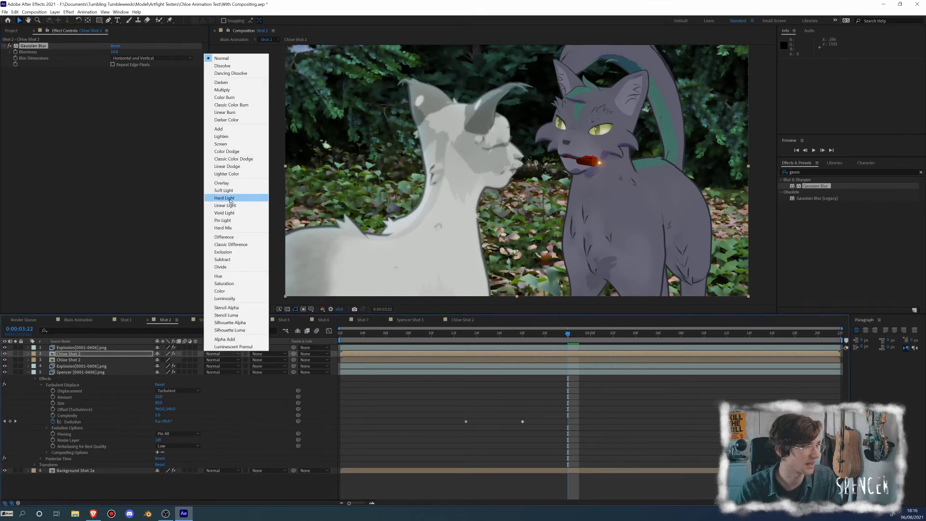
click(233, 82)
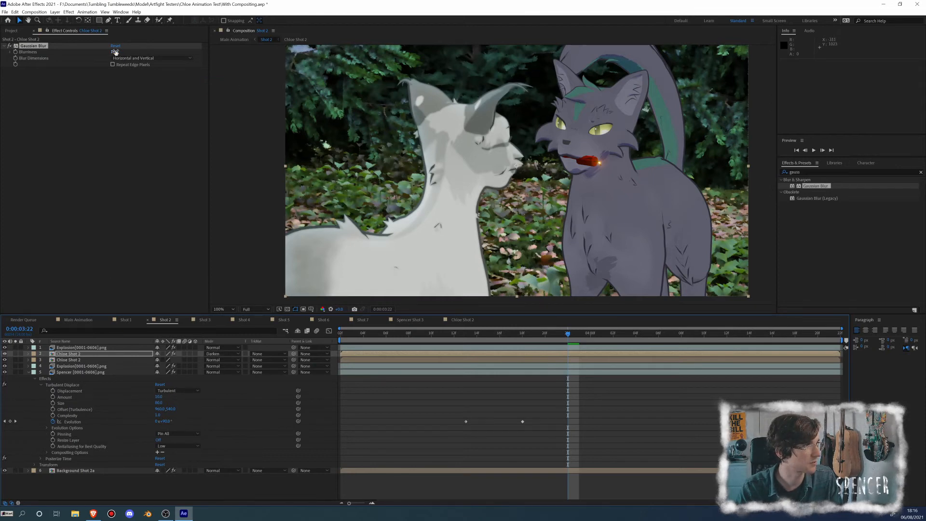
drag(115, 52, 132, 57)
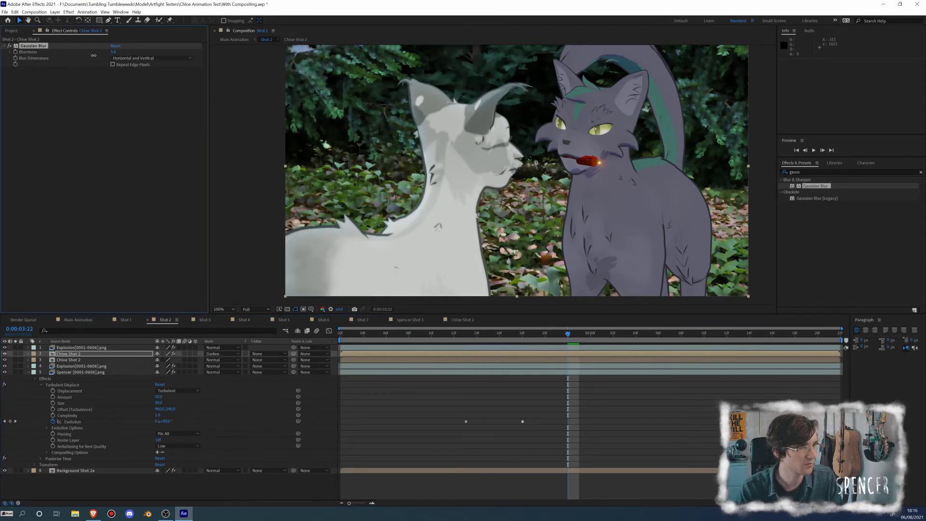
key(comma)
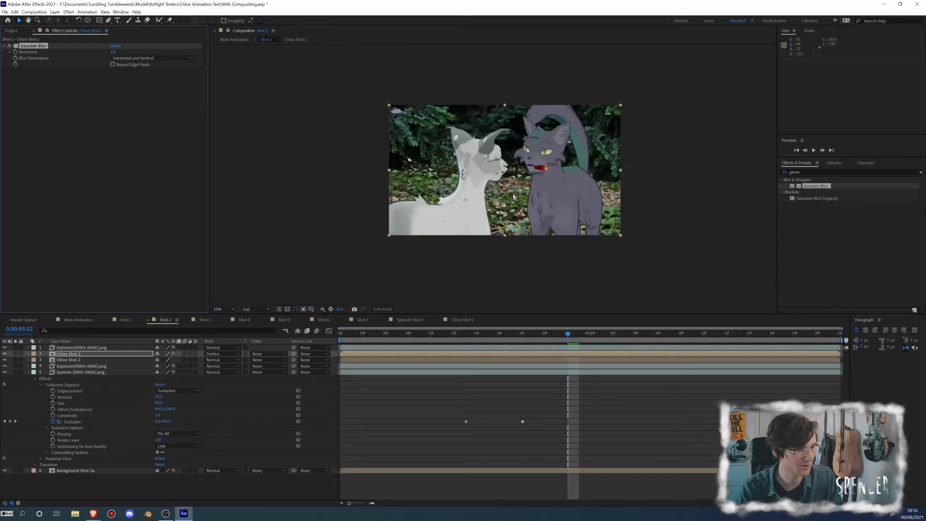
key(period)
drag(507, 191, 493, 197)
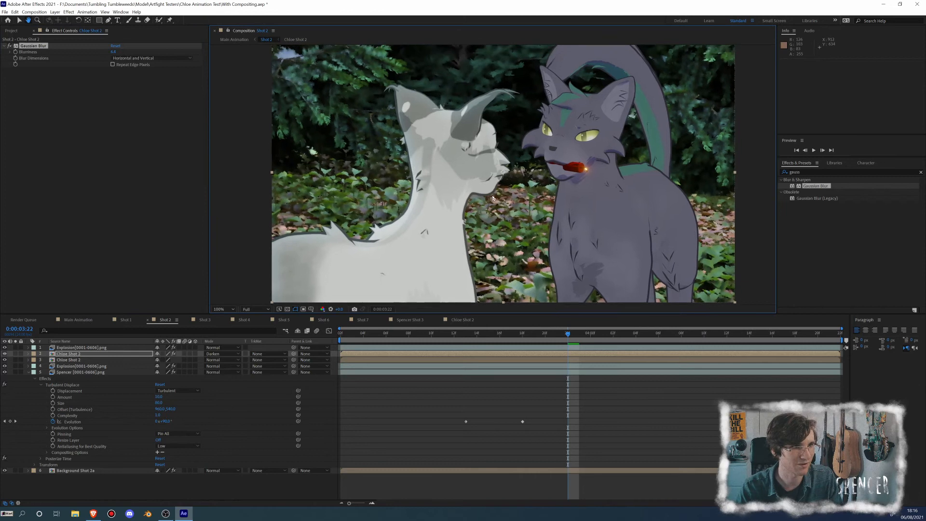
key(ctrl+s)
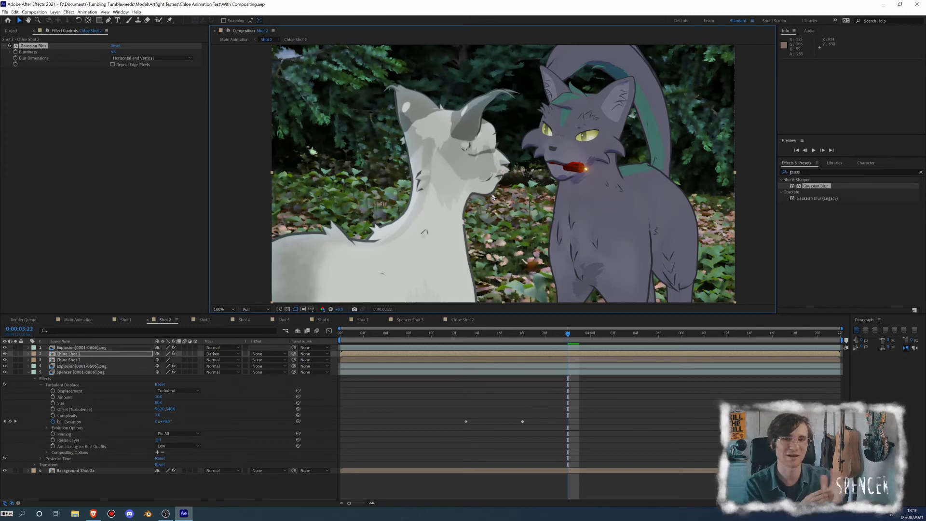
Step: Add an adjustment layer above all shots in Main Animation and apply Lumetri Color to it
click(71, 321)
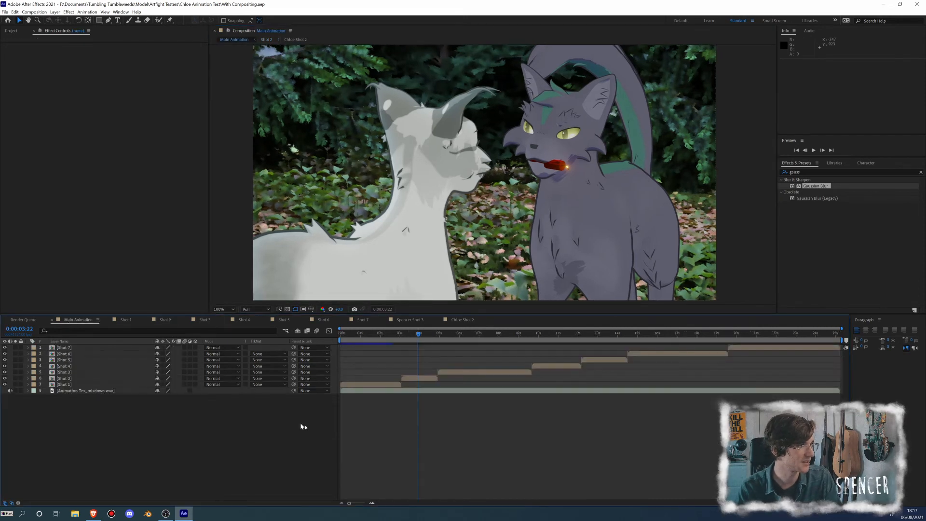
right_click(270, 437)
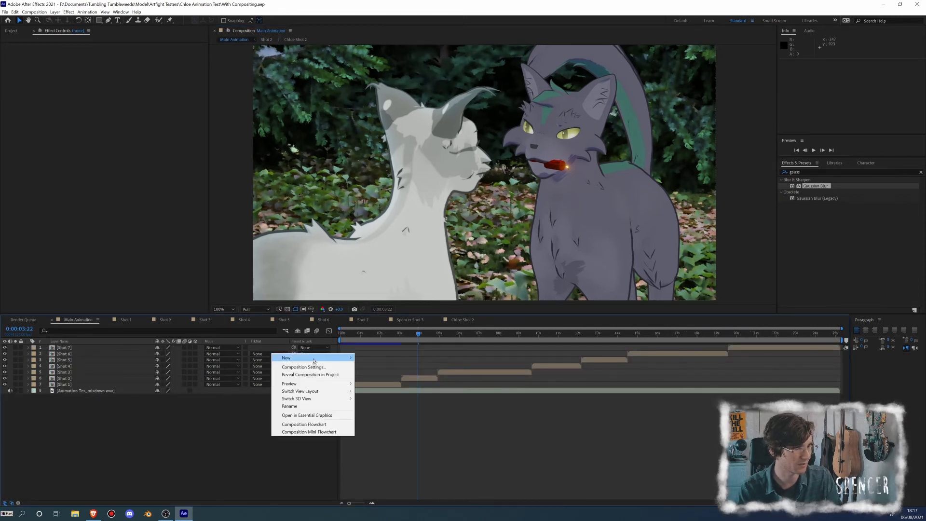
mouse_move(314, 358)
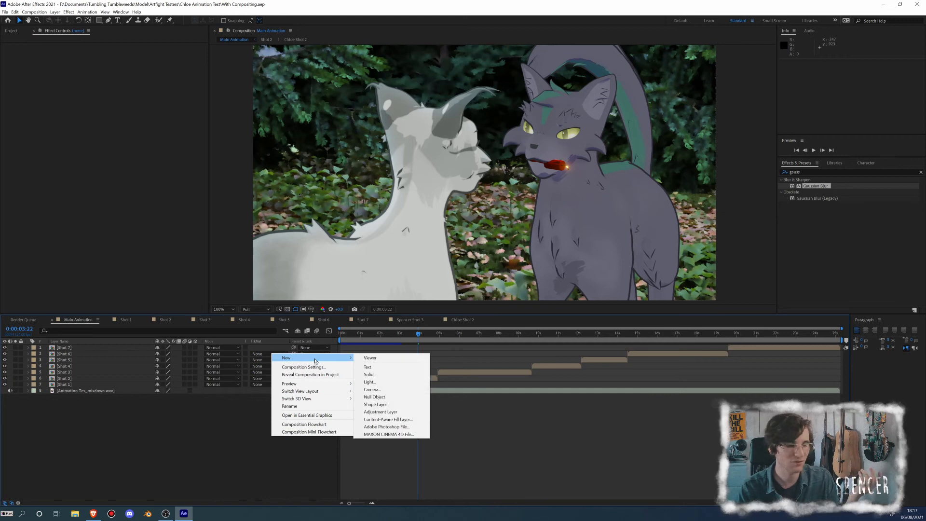
click(393, 412)
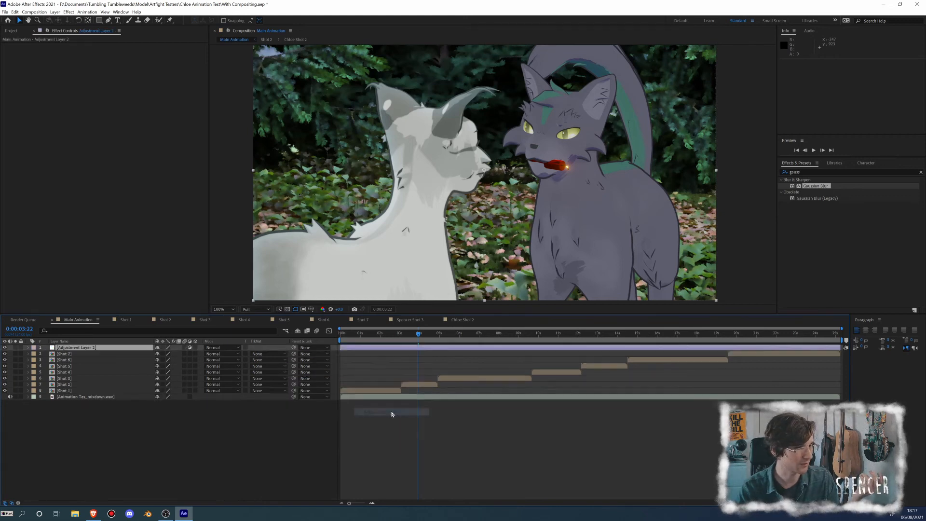
drag(417, 335, 426, 335)
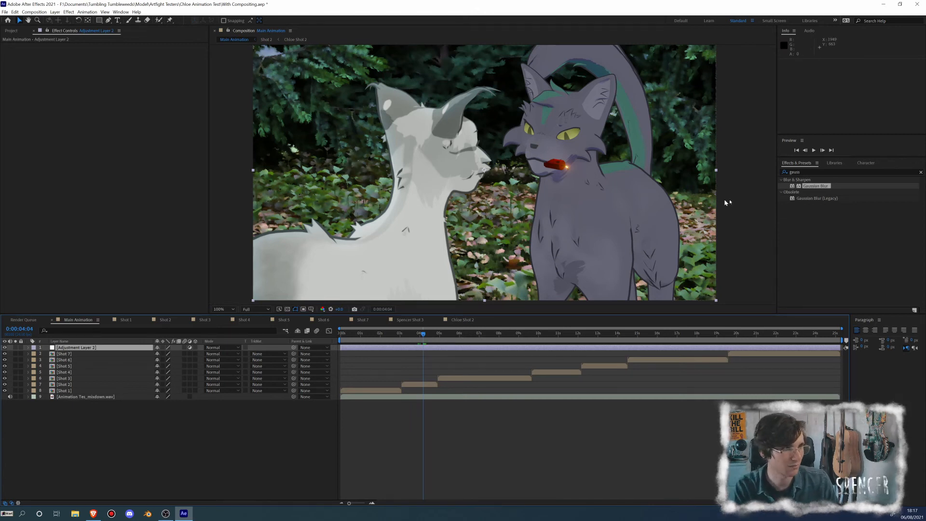
drag(828, 172, 768, 172)
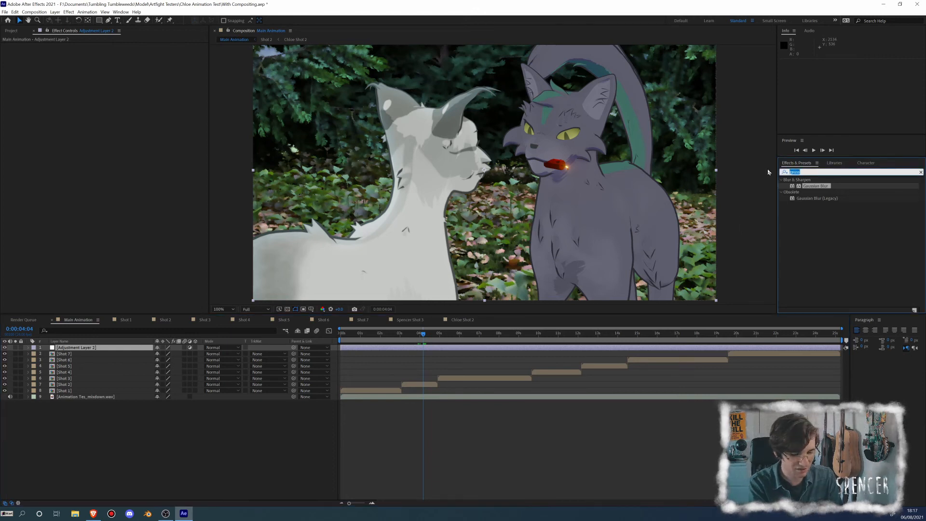
text(lume)
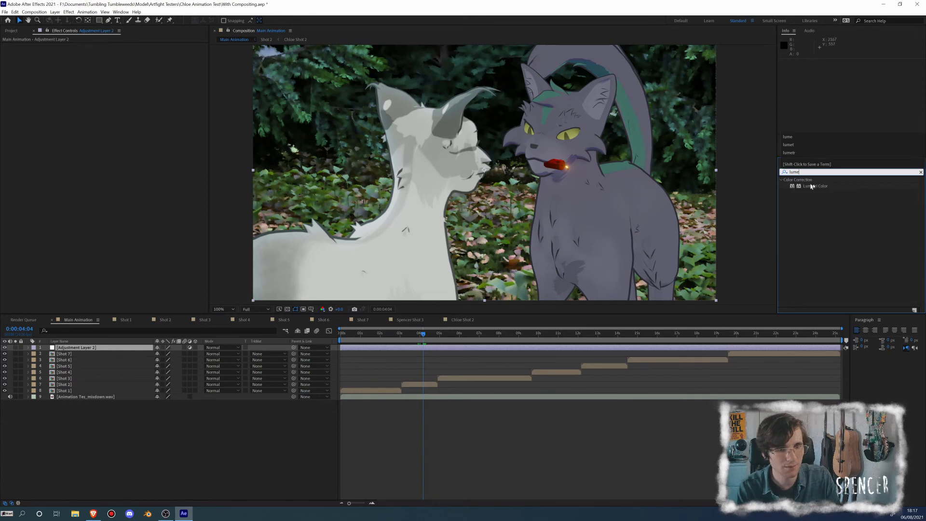
drag(816, 186, 129, 159)
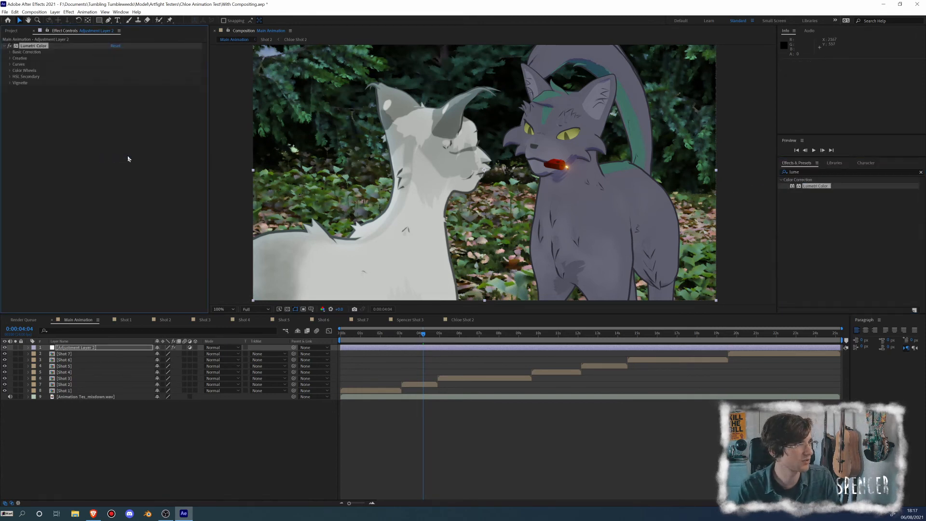
Step: Raise the Lumetri contrast, saturation and highlights, lower the shadows slightly, and set Tint back to 0
click(10, 52)
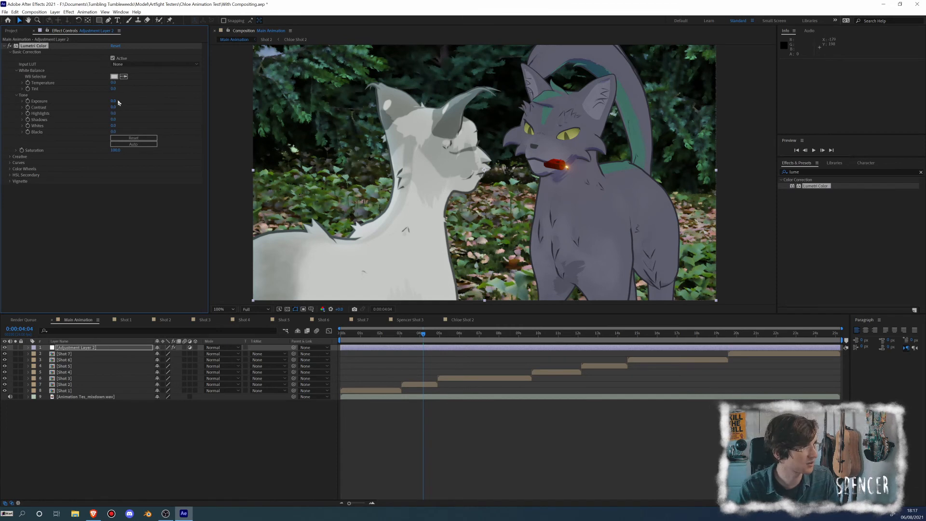
drag(113, 107, 122, 104)
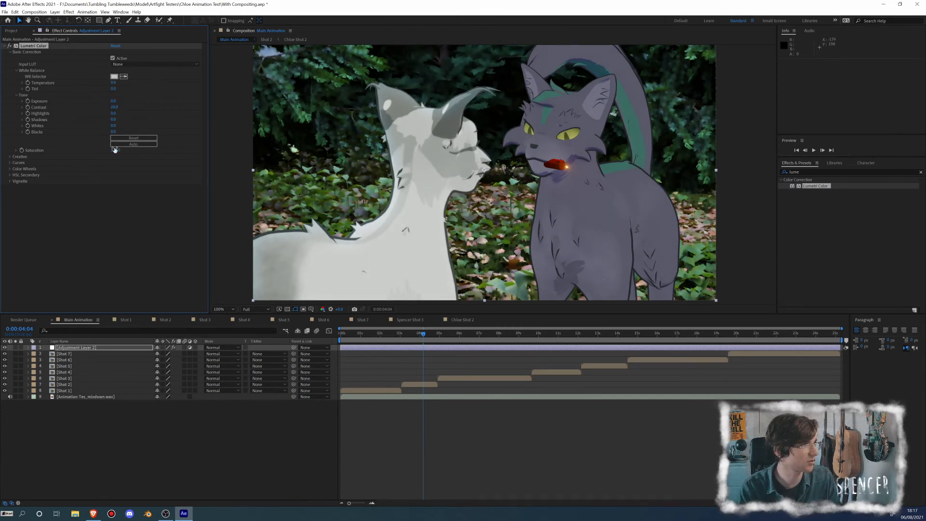
drag(115, 150, 123, 150)
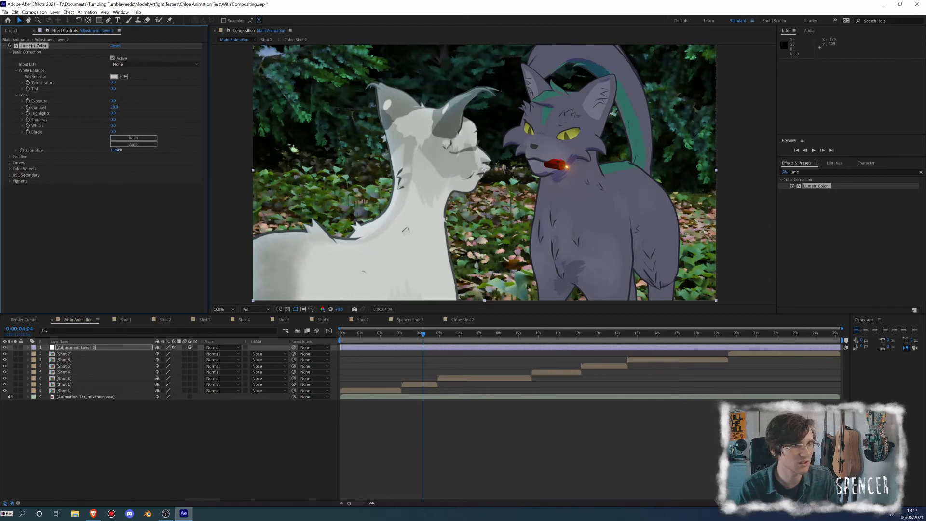
drag(113, 113, 117, 113)
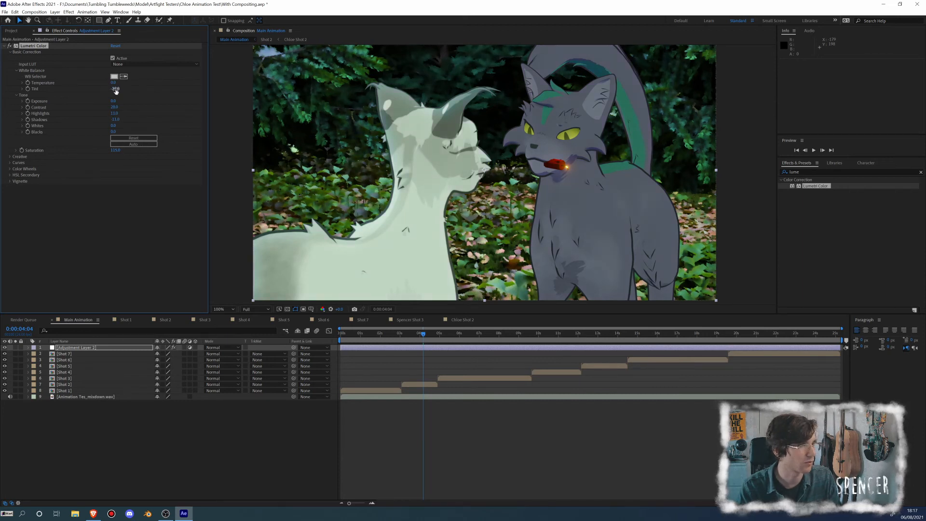
click(115, 89)
text(0)
key(Return)
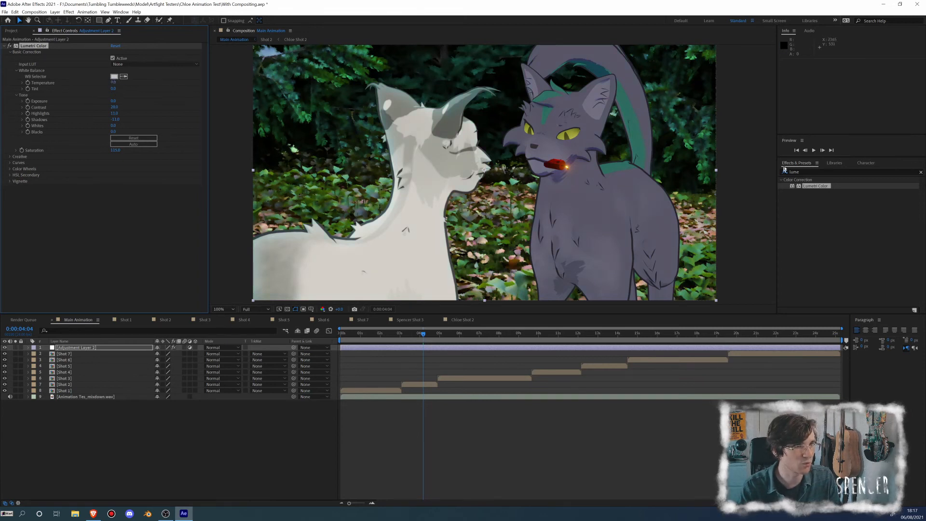
click(11, 46)
Step: Apply CC Toner to the adjustment layer and raise Blend w. Original to leave only a subtle tint
drag(815, 173, 786, 165)
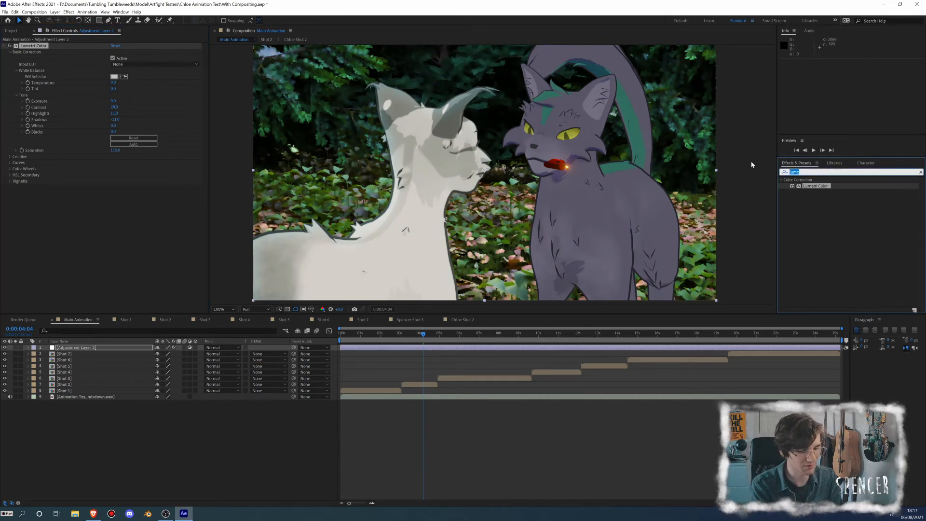
text(cc)
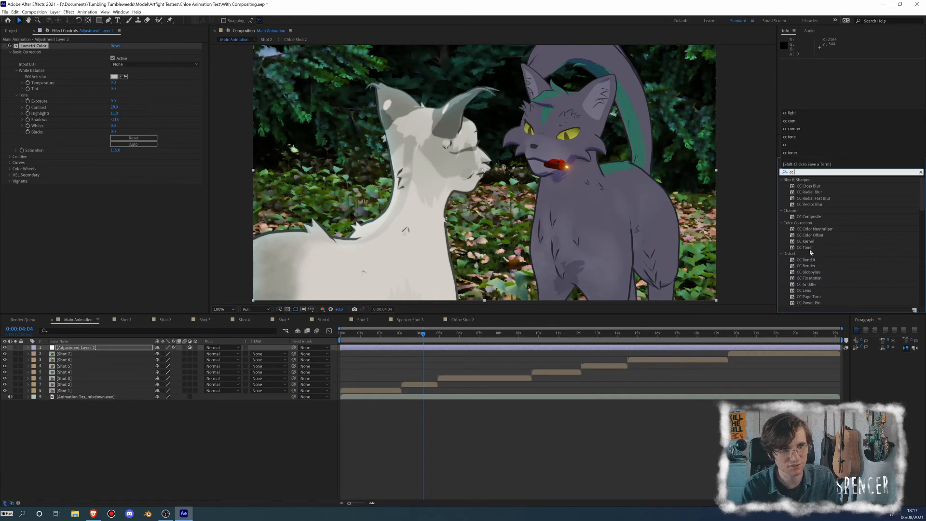
drag(811, 252, 116, 206)
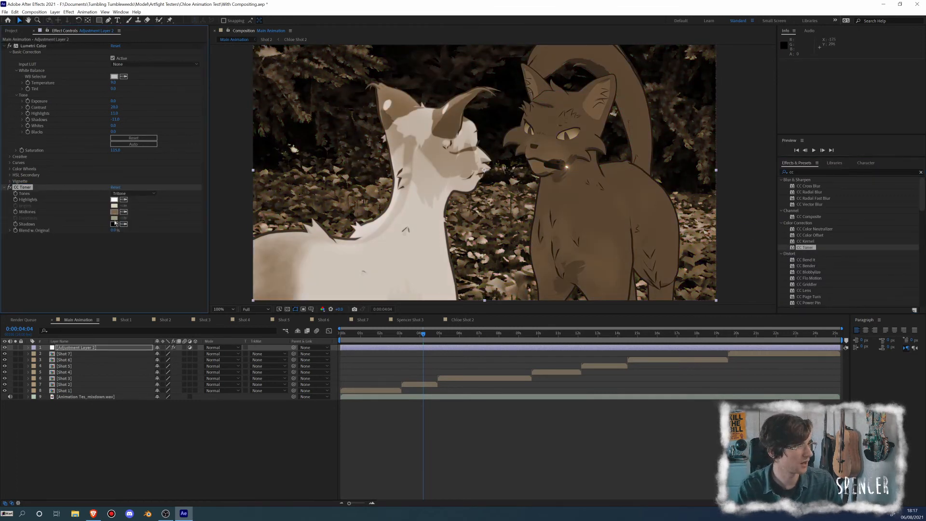
drag(112, 231, 143, 224)
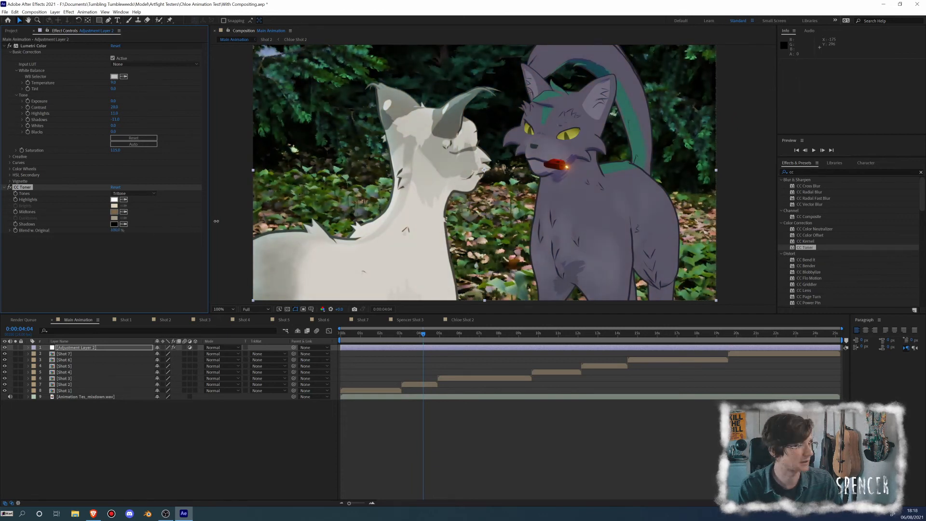
drag(213, 222, 333, 257)
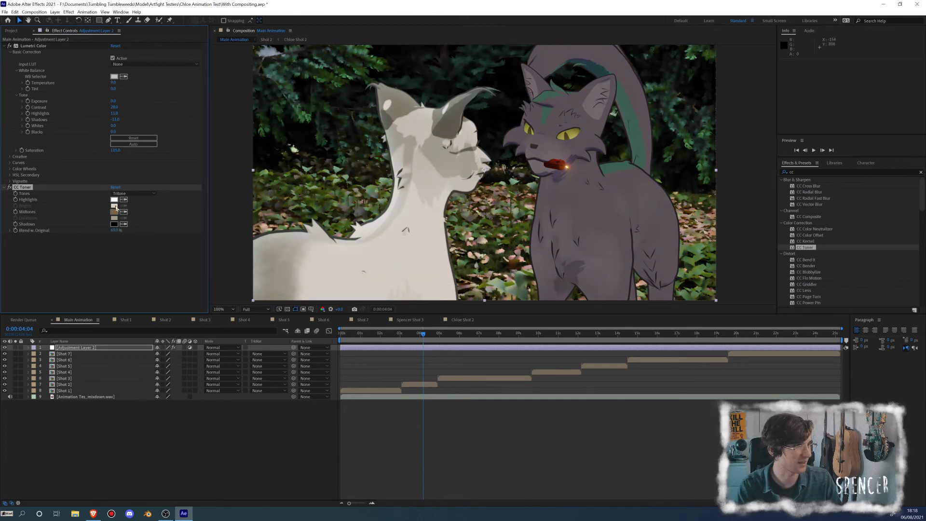
Step: Adjust the CC Toner midtones colour and check the overall grade on the Shot 3 explosion at 0:00:09:04
click(115, 212)
mouse_move(649, 161)
mouse_down()
mouse_move(673, 102)
mouse_move(632, 123)
mouse_up()
click(725, 116)
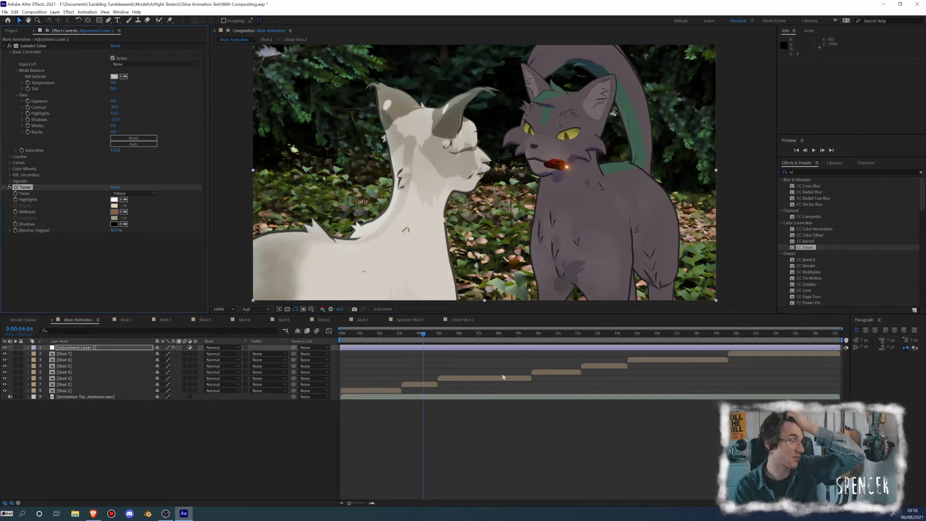
drag(484, 338, 522, 336)
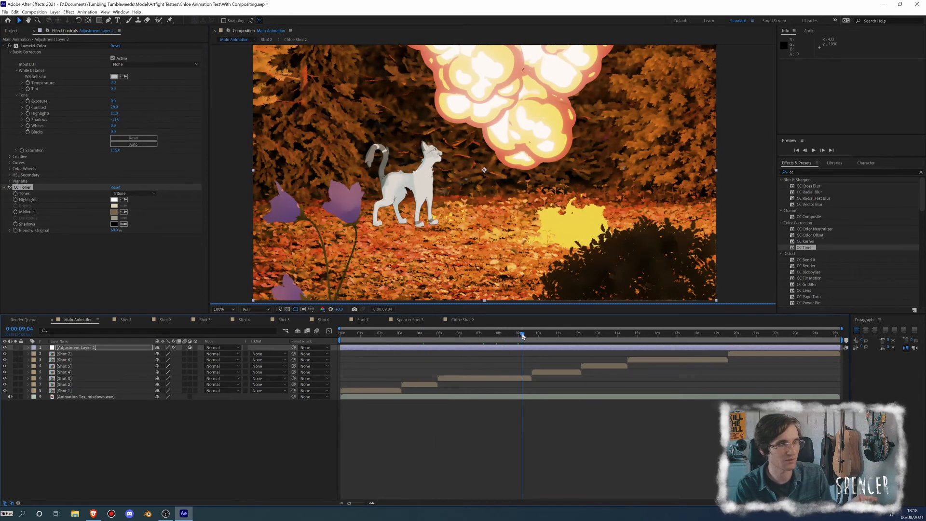
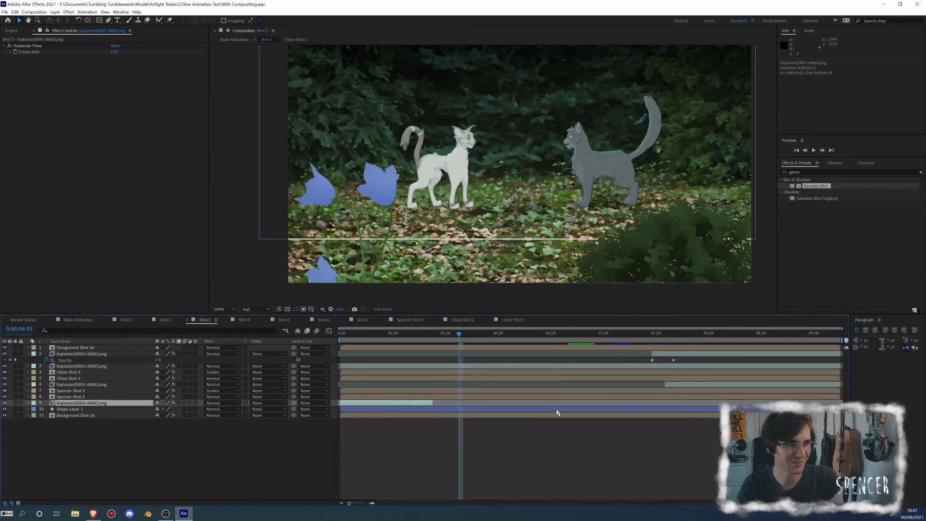
Step: Remove the stroke from Shape Layer 1 in Shot 3 so it draws no outline
click(825, 173)
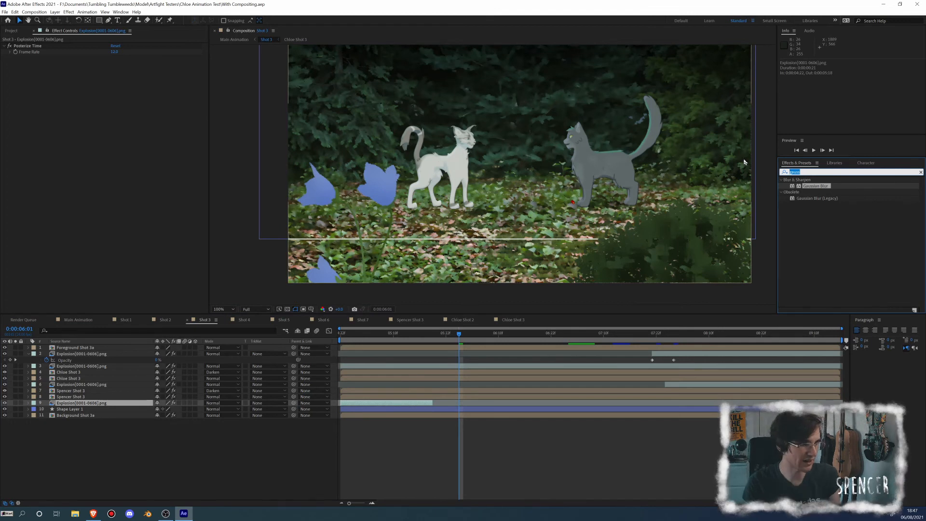
click(265, 459)
scroll(434, 198, up, 1)
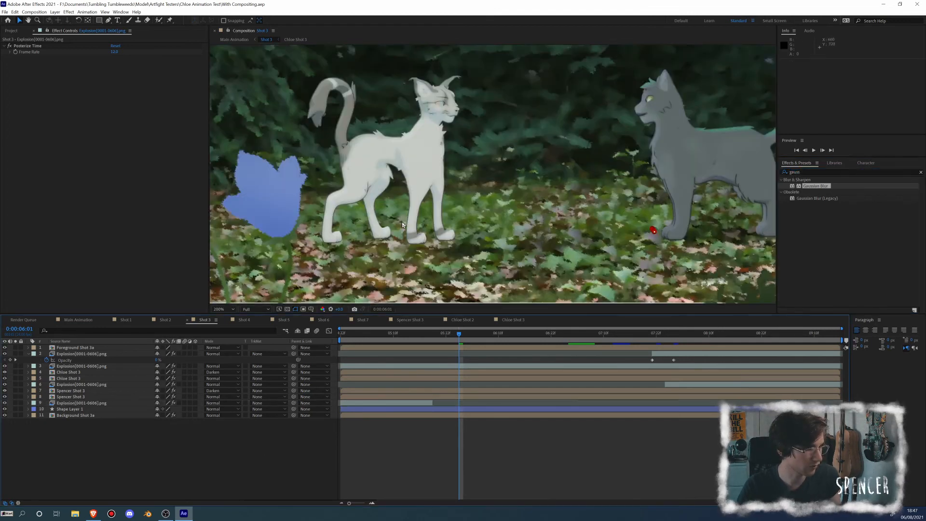
drag(435, 188, 644, 108)
scroll(492, 181, down, 2)
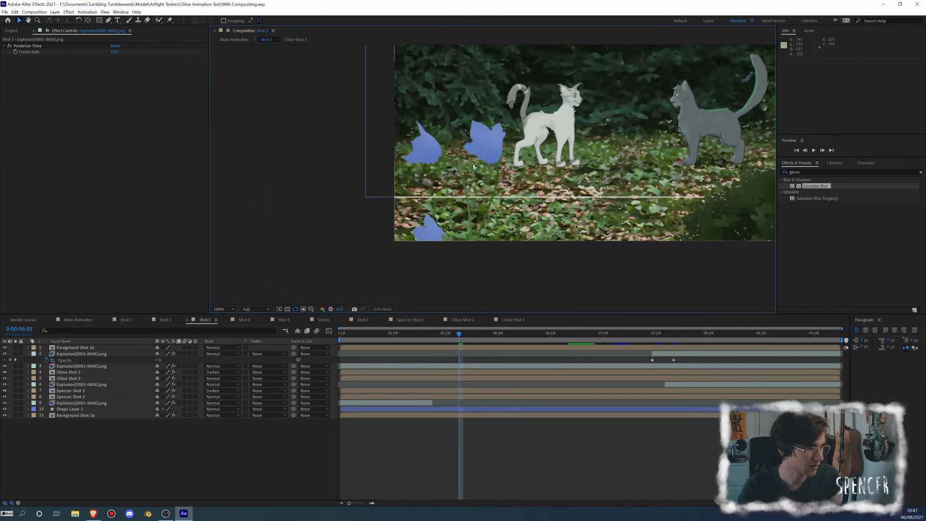
click(73, 409)
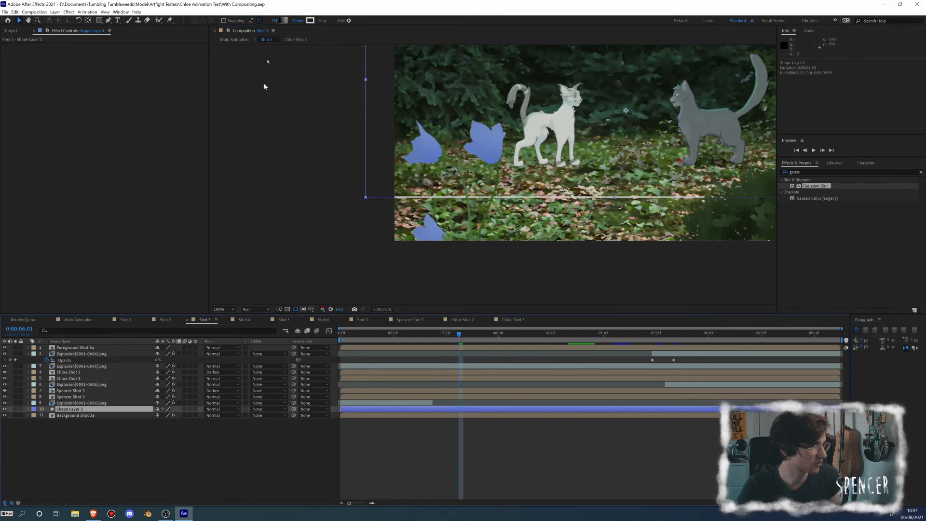
click(298, 20)
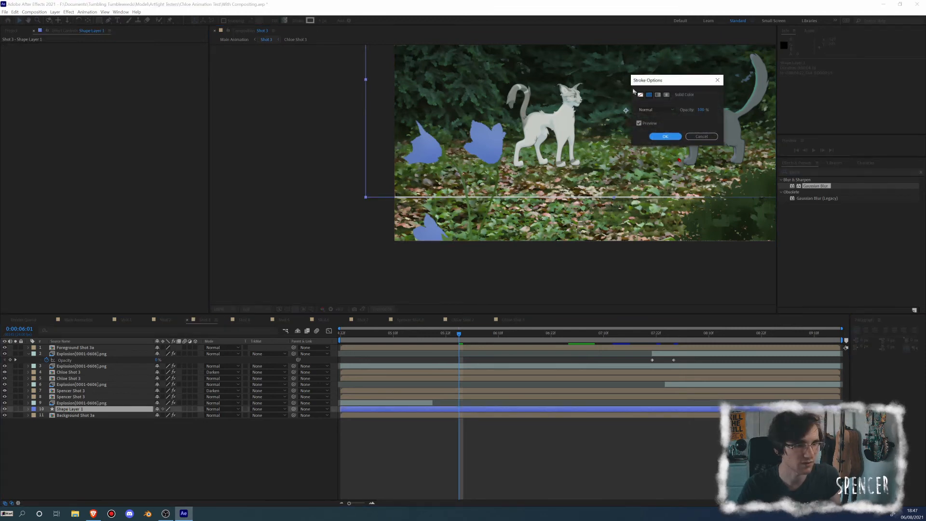
click(665, 136)
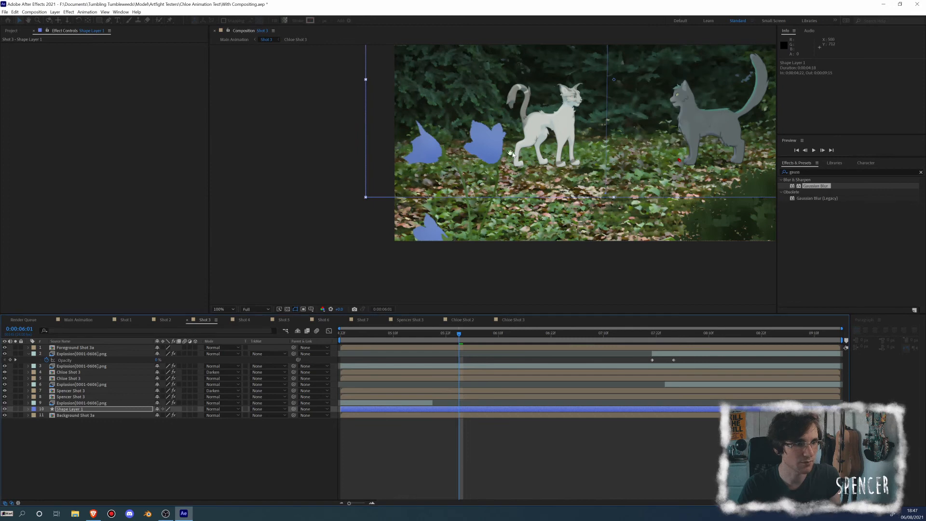
drag(514, 151, 372, 237)
key(v)
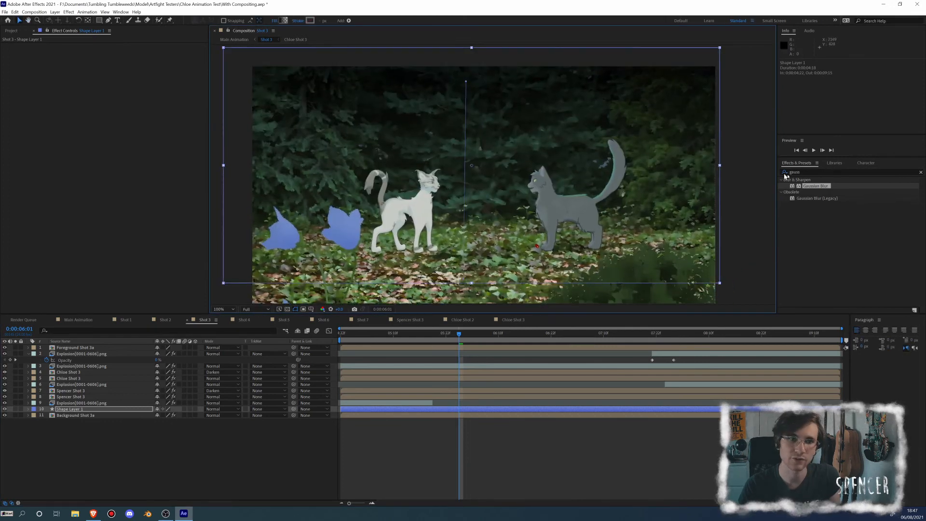
Step: Duplicate the normal-mode Chloe Shot 3 layer and keep the copy directly beneath the original
click(815, 172)
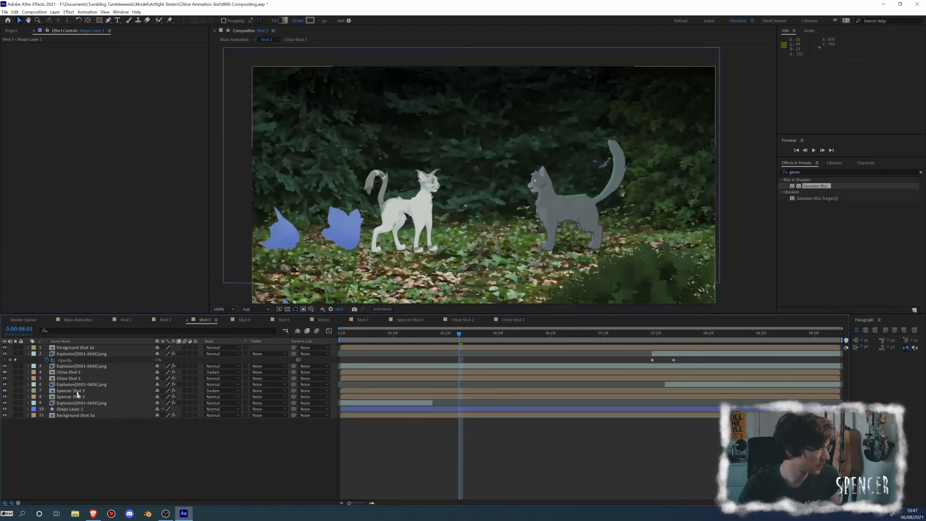
click(91, 439)
click(72, 379)
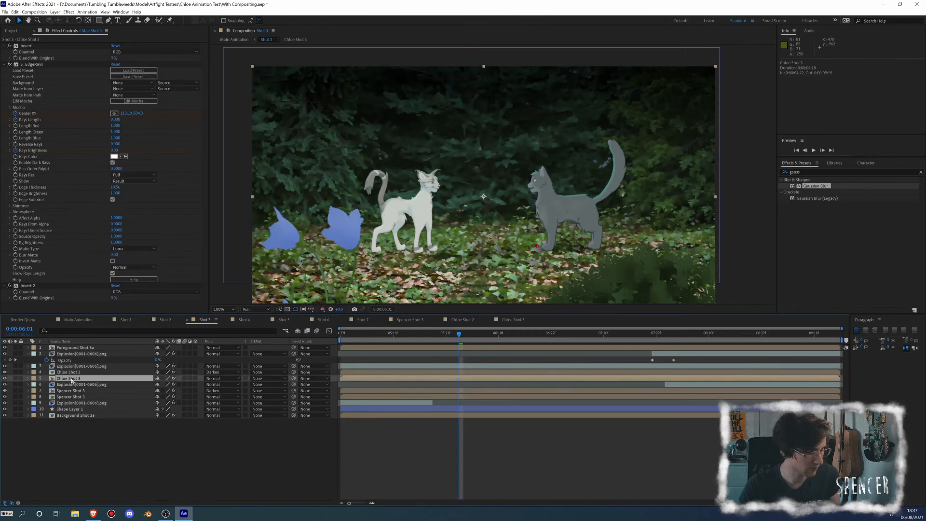
key(ctrl+d)
drag(72, 380, 68, 390)
click(123, 457)
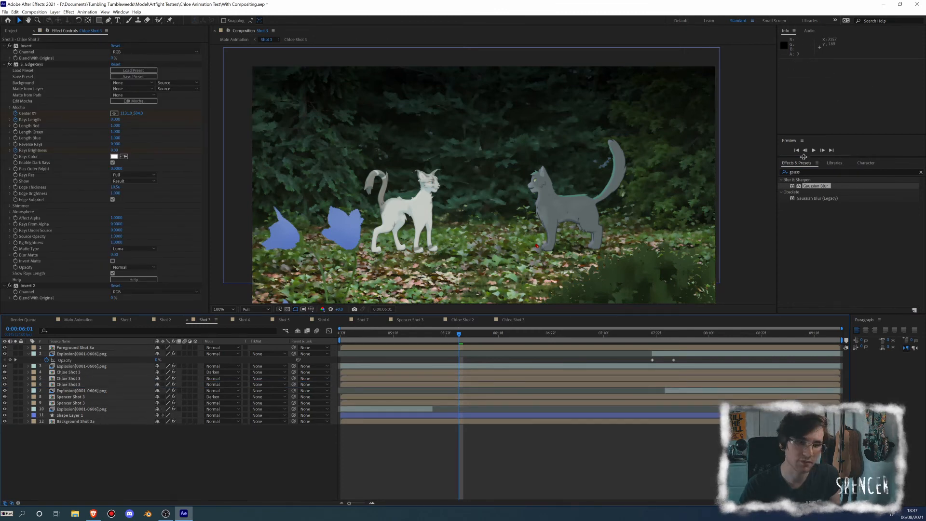
Step: Apply the CC Power Pin effect to the lower Chloe Shot 3 duplicate and collapse its S_EdgeRays settings
click(810, 172)
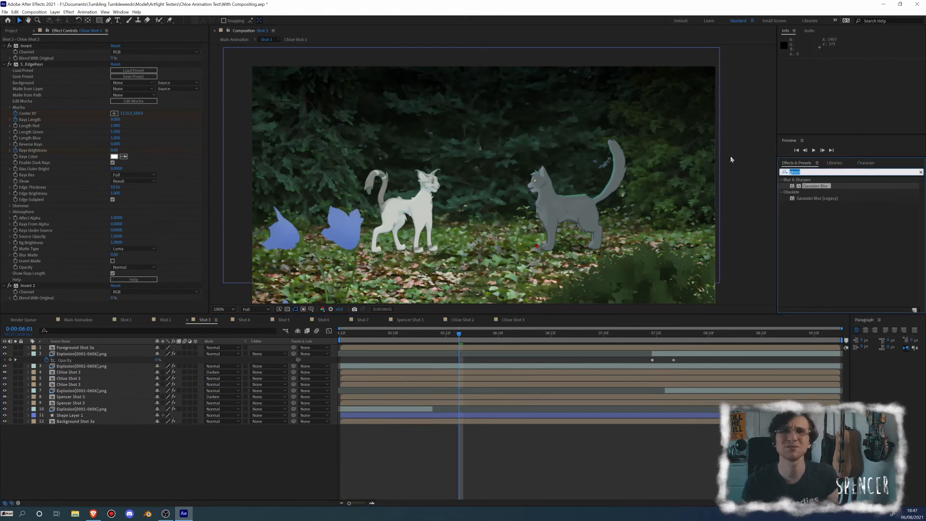
text(po)
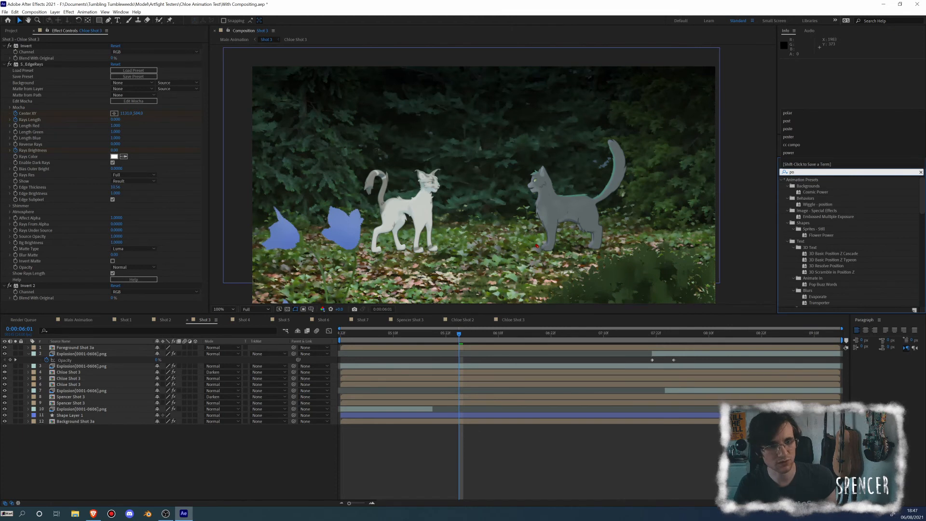
text(wer)
drag(805, 223, 89, 386)
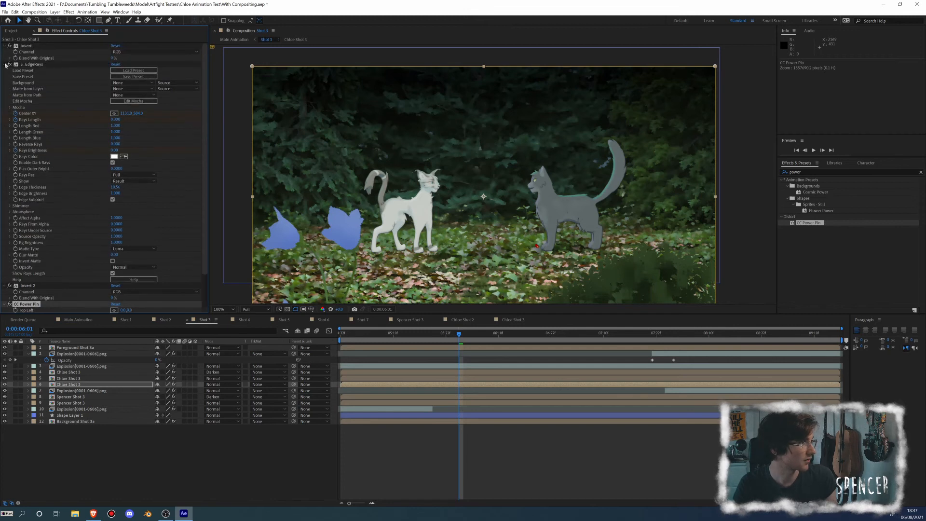
click(7, 64)
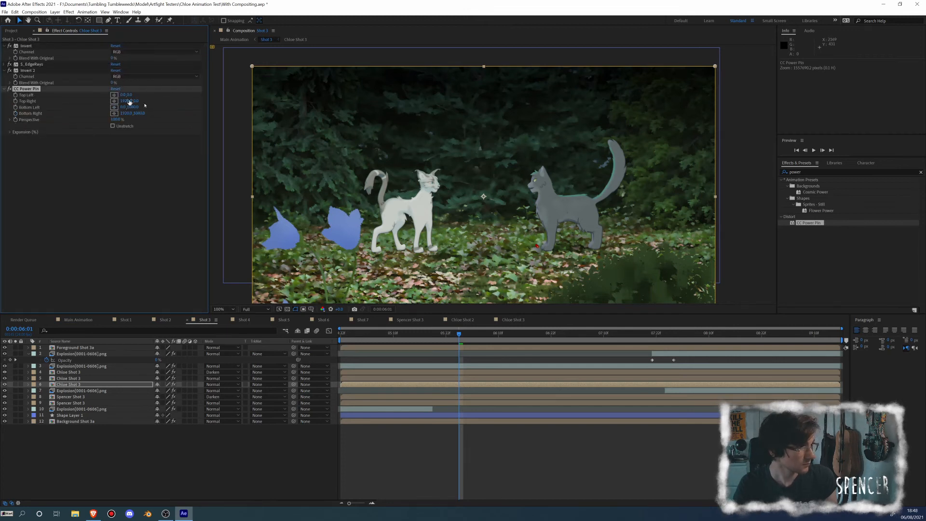
Step: Flip the duplicate upside down beneath the white cat by repositioning all four CC Power Pin corners
drag(360, 168, 369, 131)
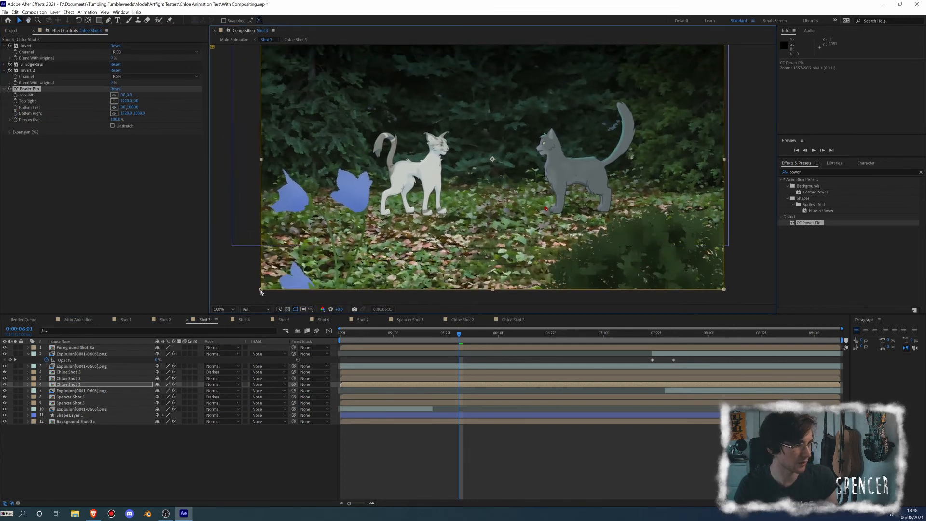
drag(261, 291, 376, 213)
scroll(377, 213, down, 2)
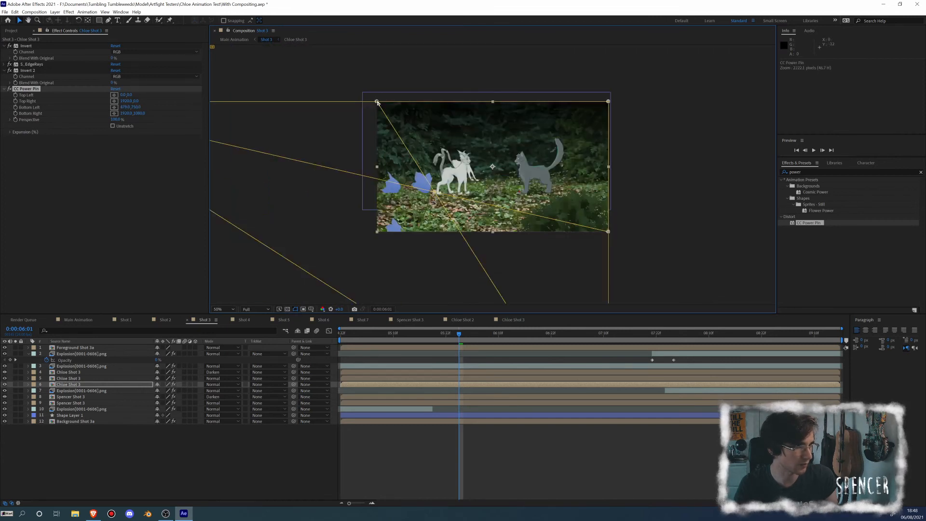
drag(376, 101, 404, 253)
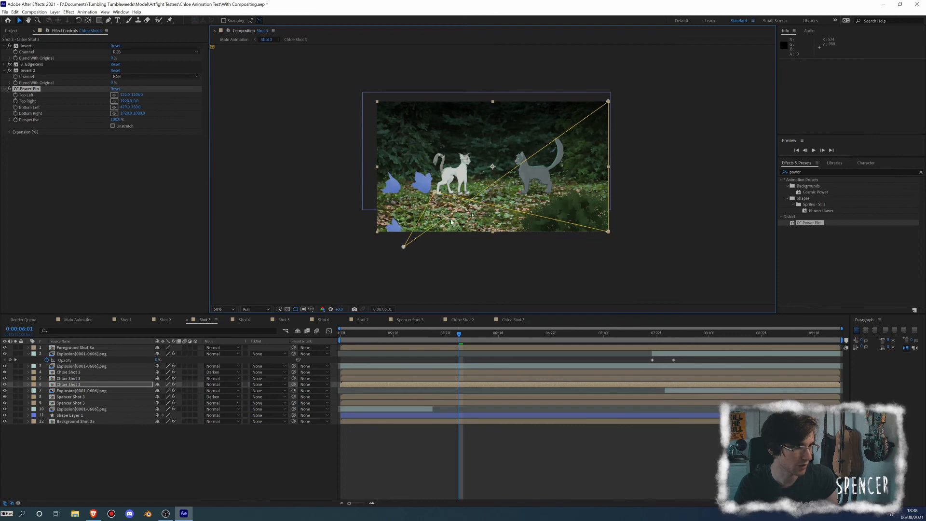
drag(608, 231, 526, 182)
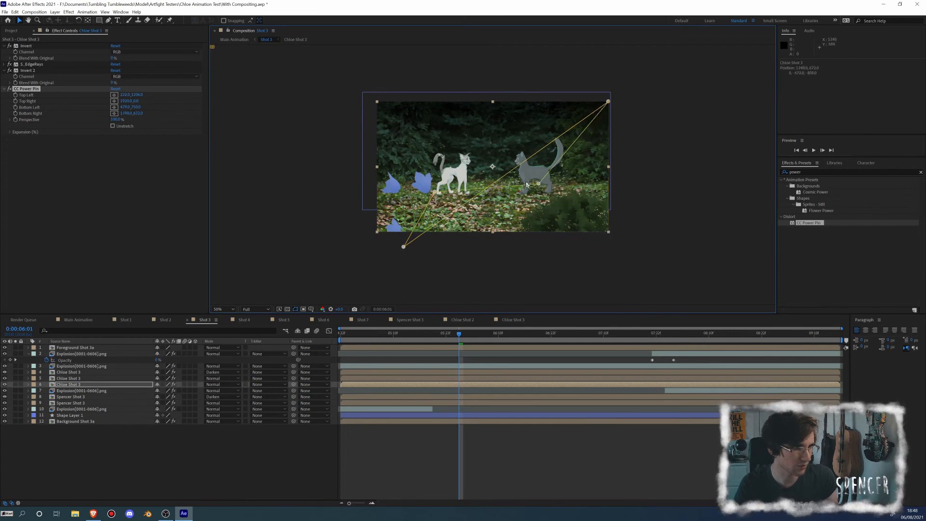
drag(609, 101, 621, 240)
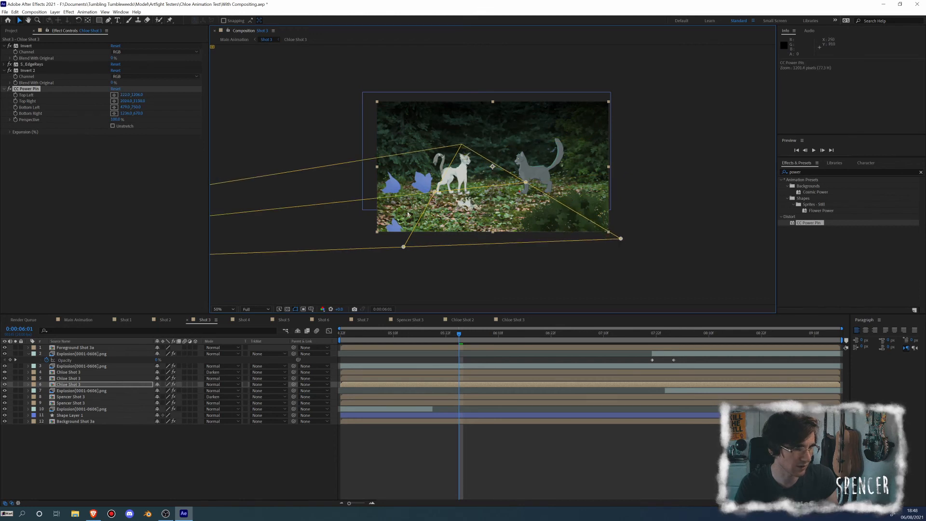
Step: Move the bottom left and bottom right power pins outward and upward to align the flipped copy with the cat's paws
scroll(621, 240, up, 1)
drag(376, 210, 319, 198)
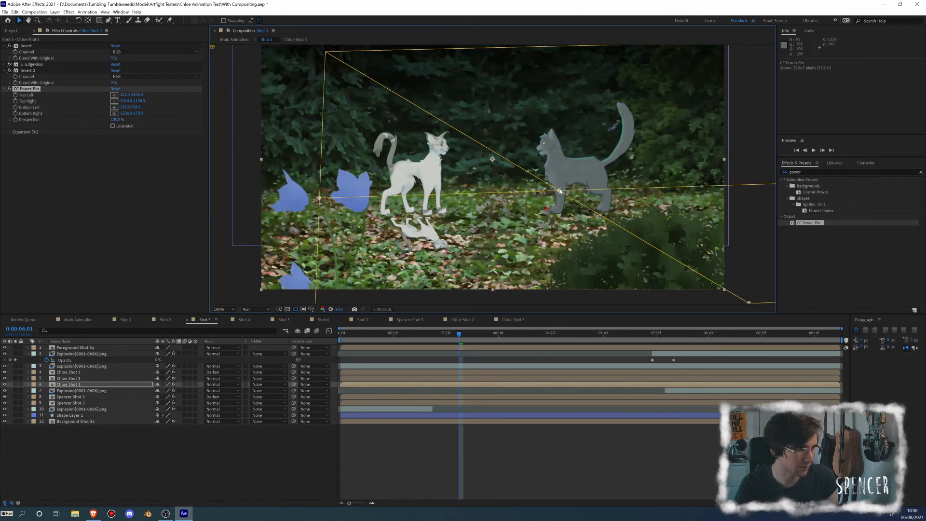
drag(558, 190, 626, 168)
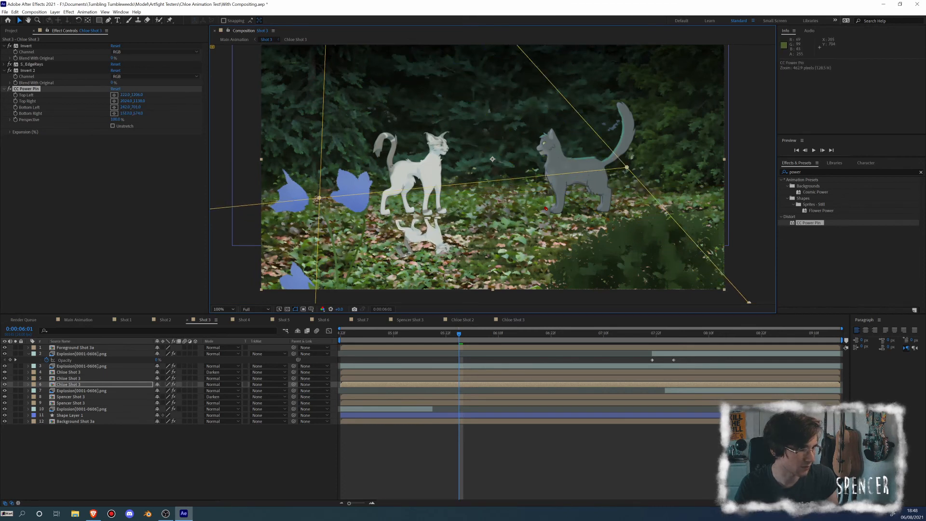
drag(319, 198, 276, 183)
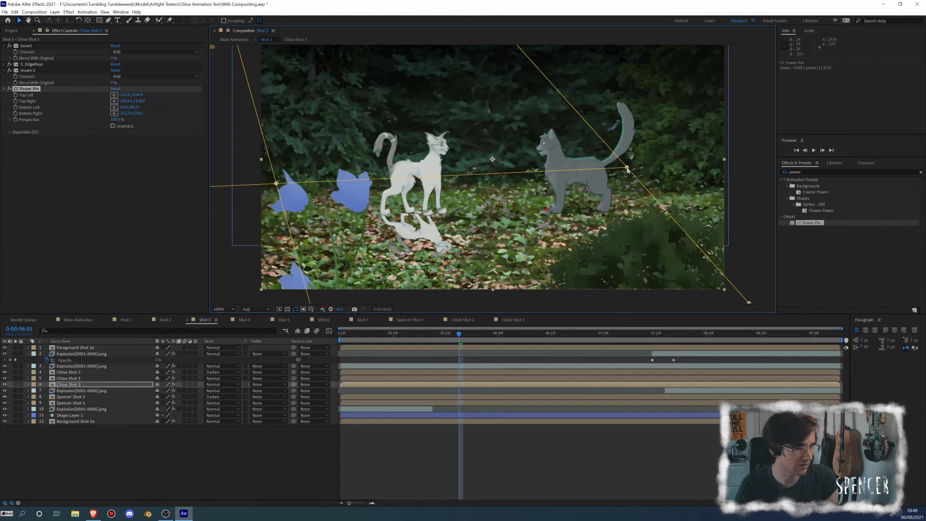
drag(627, 168, 669, 162)
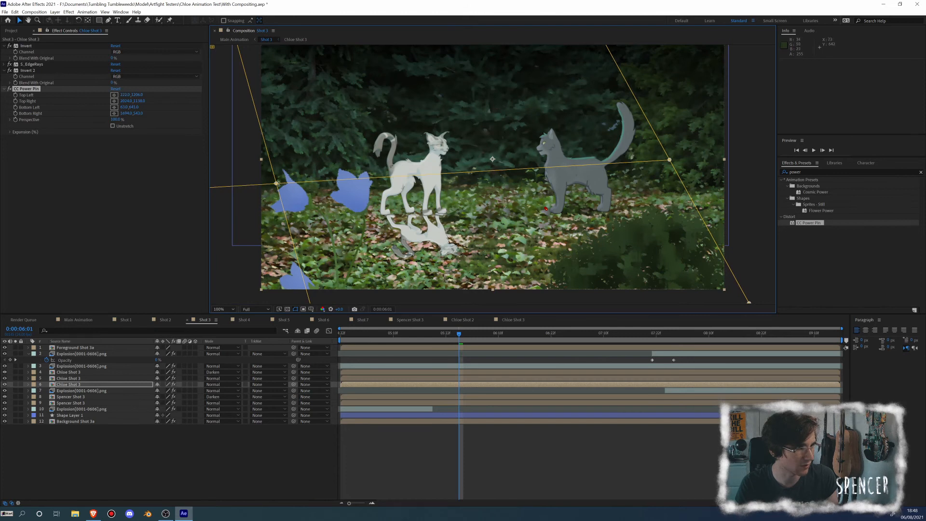
drag(277, 184, 256, 175)
Step: Adjust the top left and bottom left power pins to reshape the flipped copy's slant beneath the cat
key(comma)
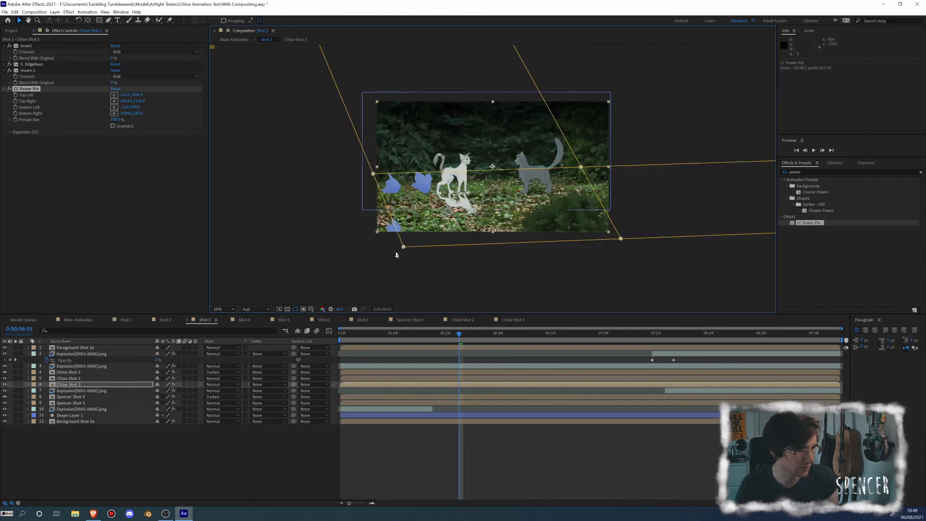
drag(403, 246, 362, 260)
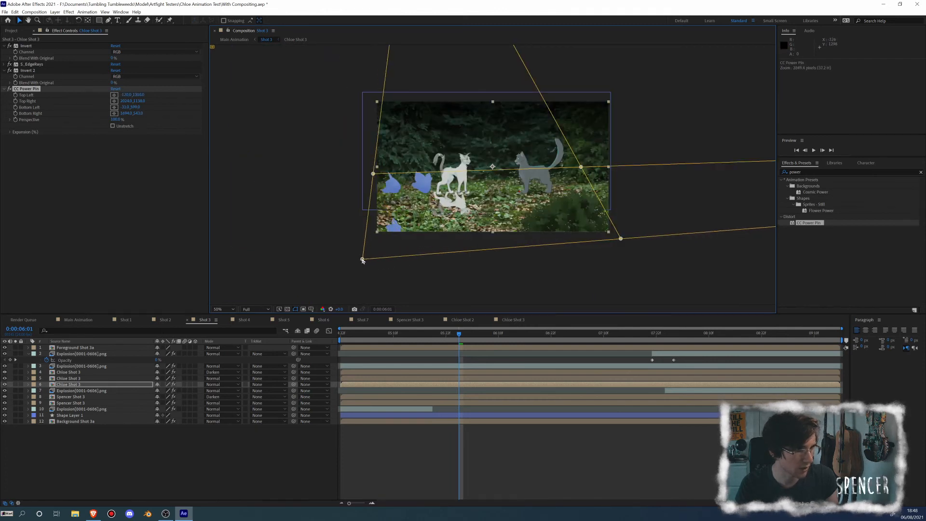
drag(374, 174, 387, 181)
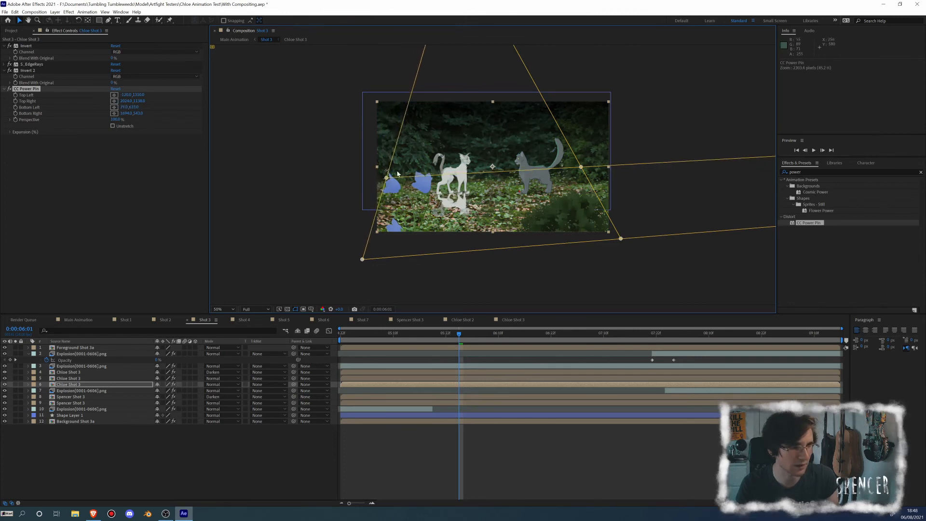
key(slash)
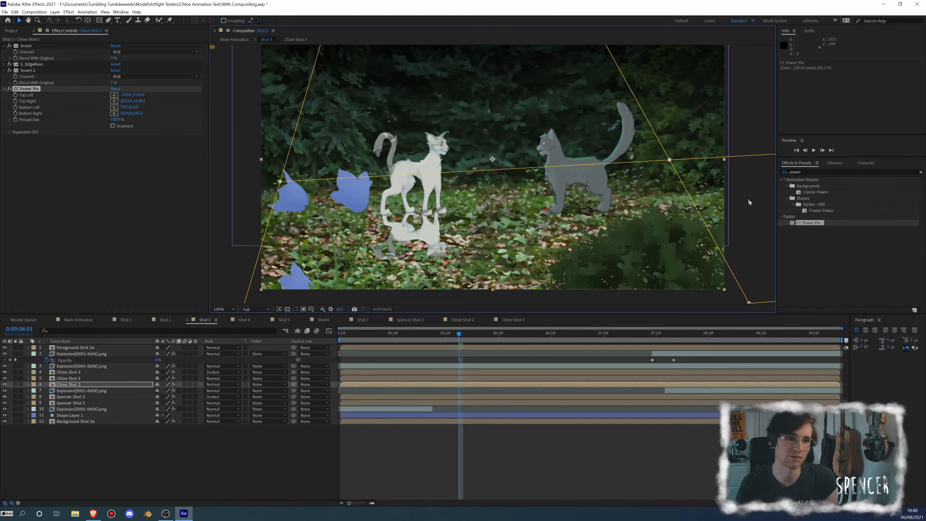
key(comma)
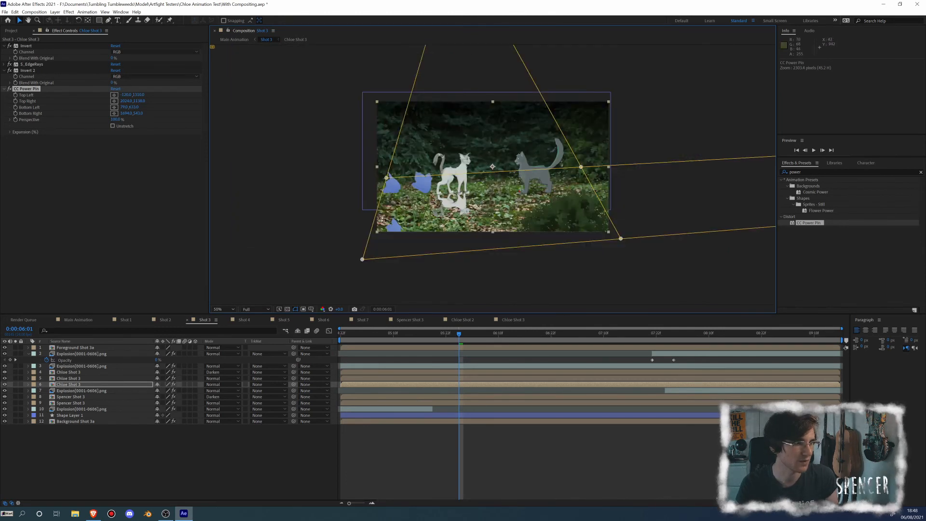
drag(362, 262, 369, 257)
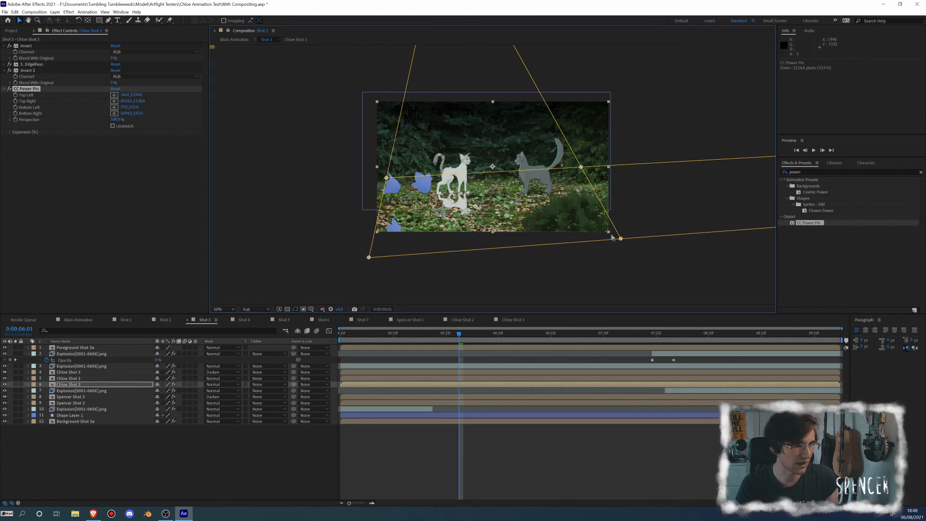
Step: Pull the right power pins inward and readjust the left pins so the flipped copy slants forward from the paws
drag(621, 241, 597, 224)
drag(582, 168, 558, 178)
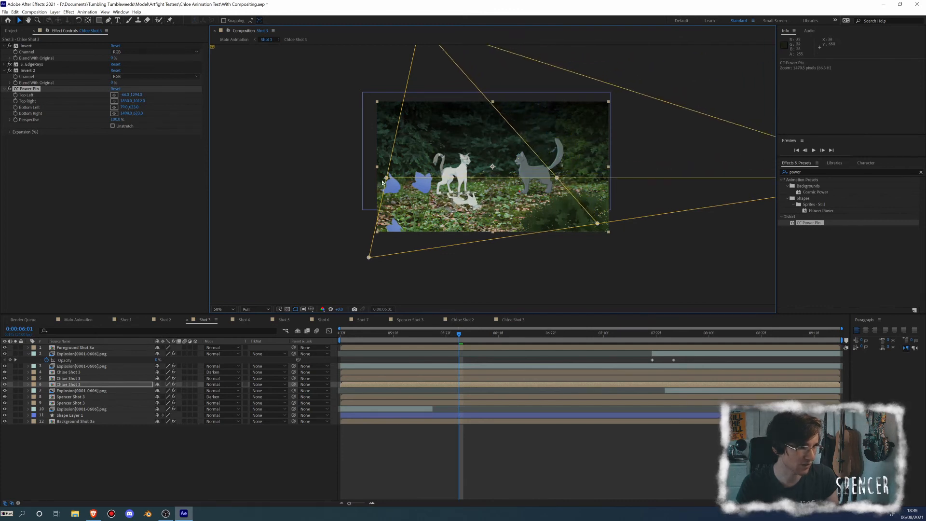
drag(382, 179, 366, 182)
drag(369, 258, 388, 244)
drag(370, 181, 372, 179)
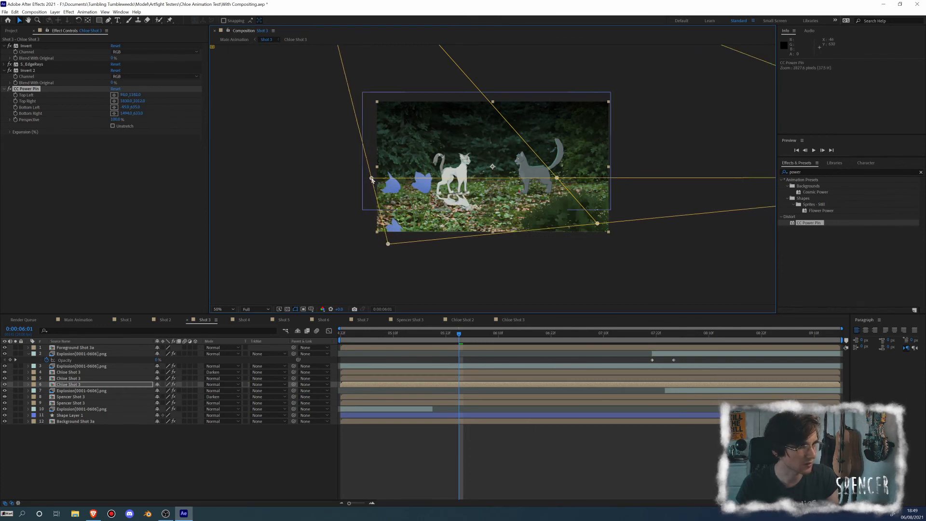
key(period)
key(period)
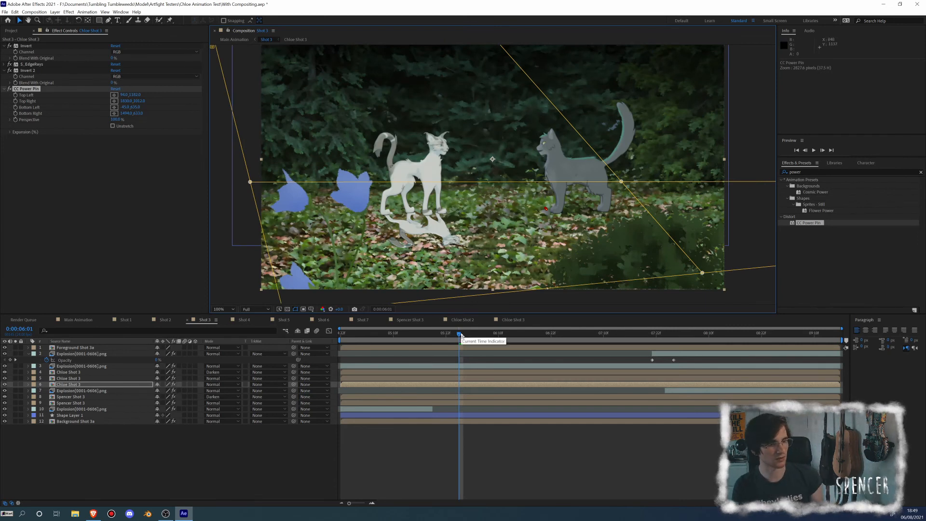
Step: Enable keyframes for all four CC Power Pin corners at 0:00:06:21 and advance to 0:00:06:22
drag(461, 335, 548, 343)
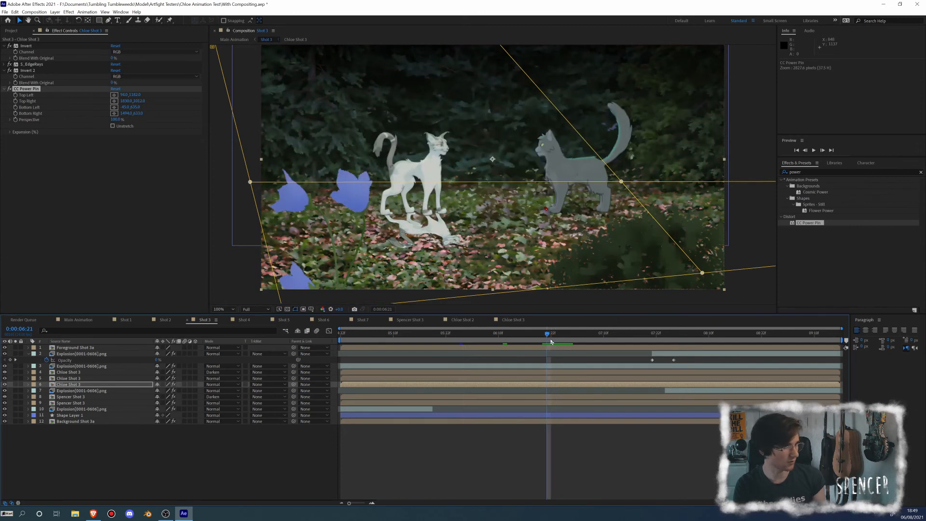
click(16, 95)
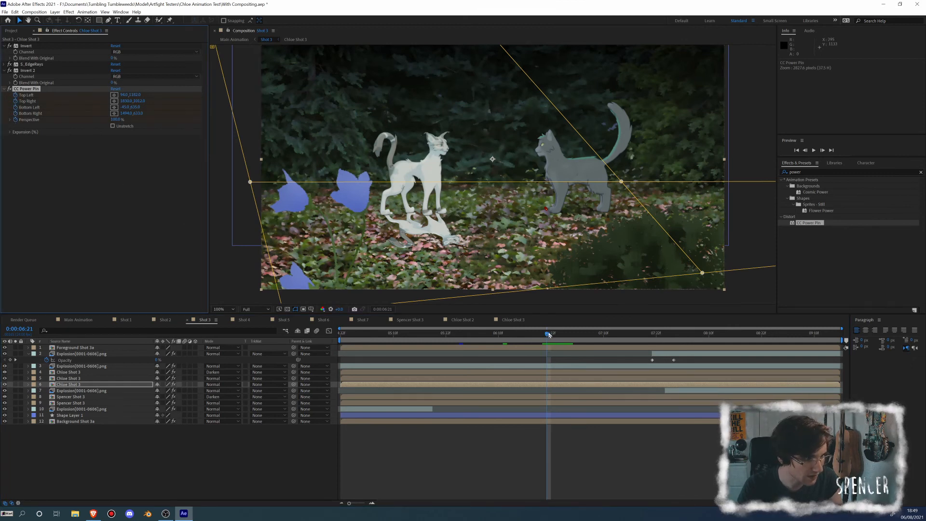
drag(549, 334, 554, 334)
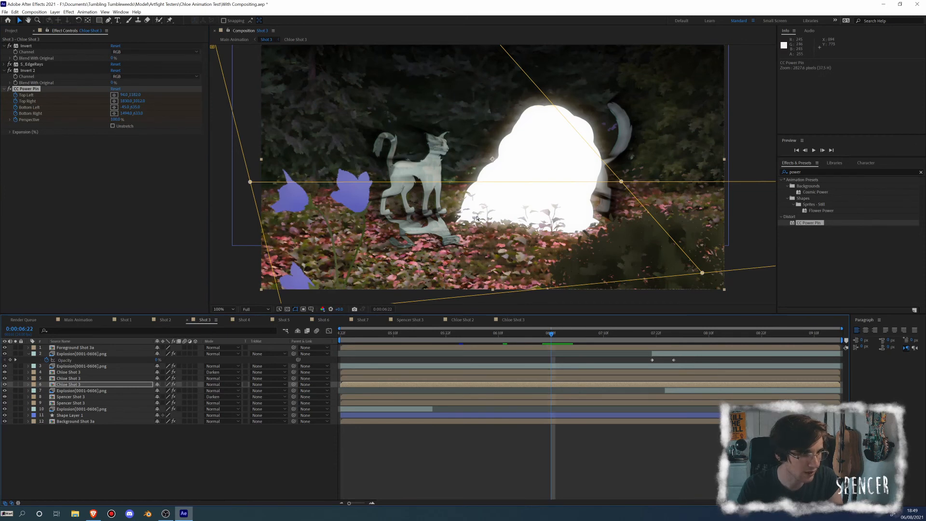
Step: At 0:00:07:00, move all four CC Power Pin corners so the flipped copy stretches along the ground away from the explosion
key(comma)
drag(553, 334, 560, 334)
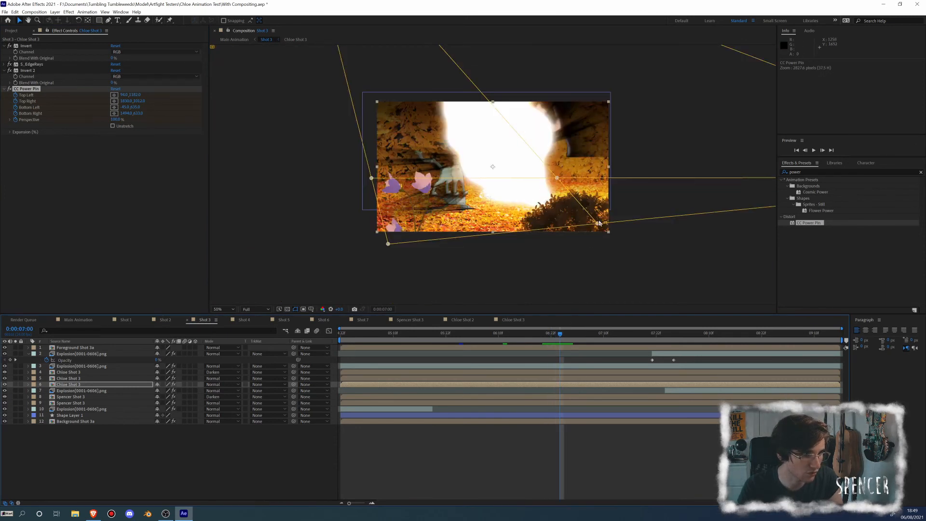
drag(599, 223, 458, 290)
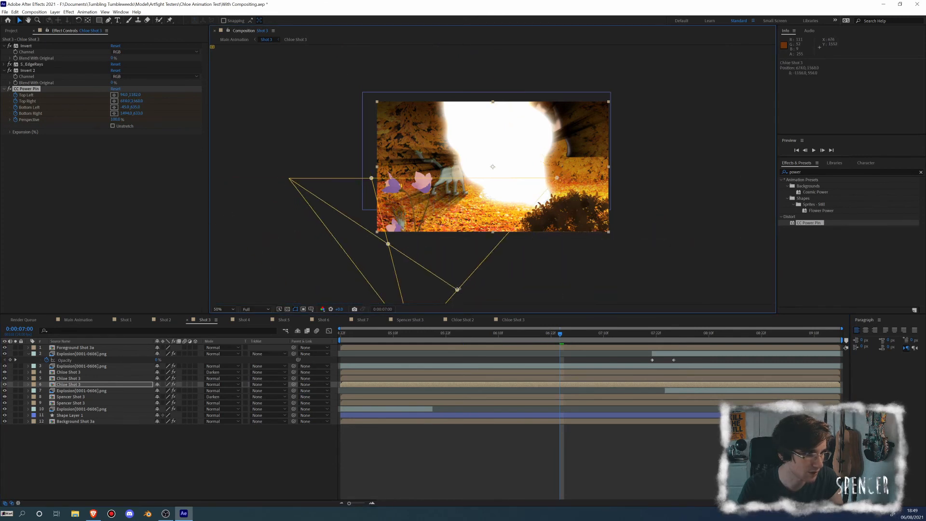
drag(388, 245, 298, 212)
drag(371, 180, 433, 193)
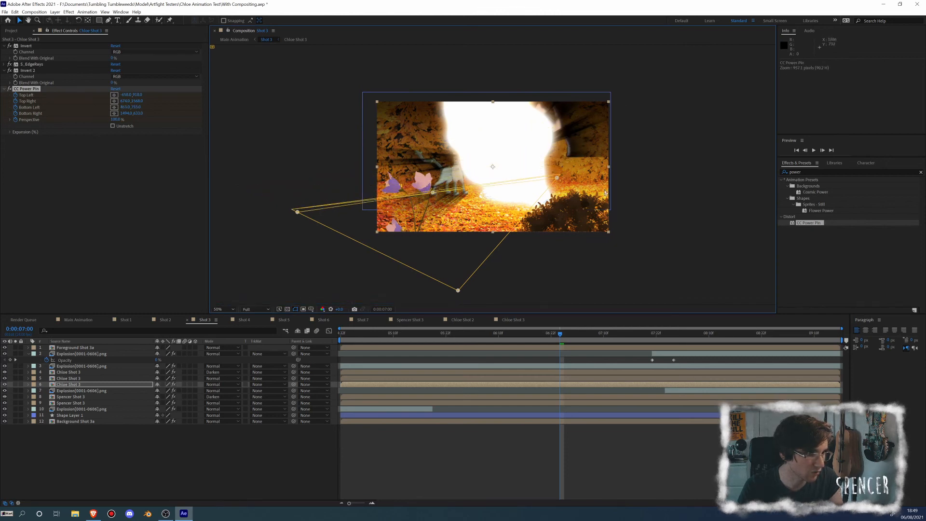
drag(557, 178, 603, 198)
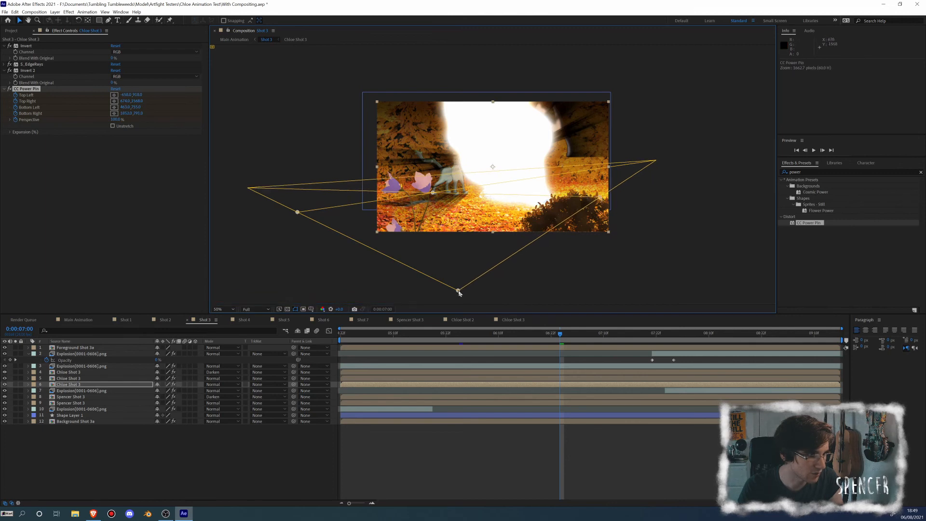
drag(458, 291, 493, 306)
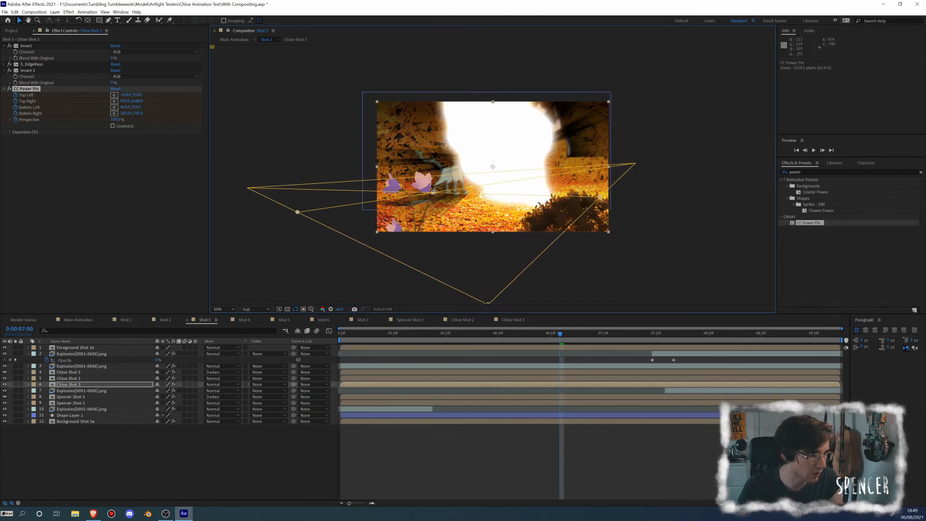
Step: Fine-tune the bottom left, top left and bottom right power pins at 0:00:07:00 to line the flipped copy up with the paws
drag(434, 194, 430, 189)
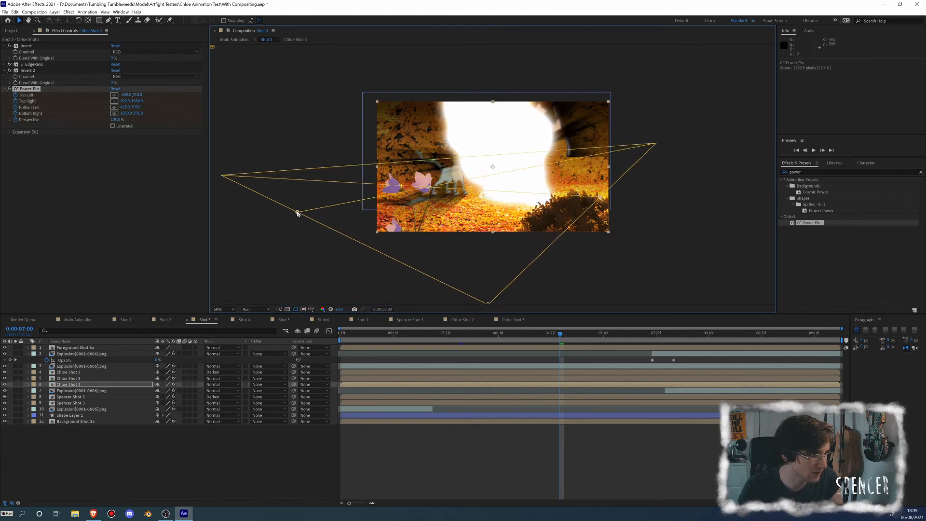
drag(297, 213, 267, 216)
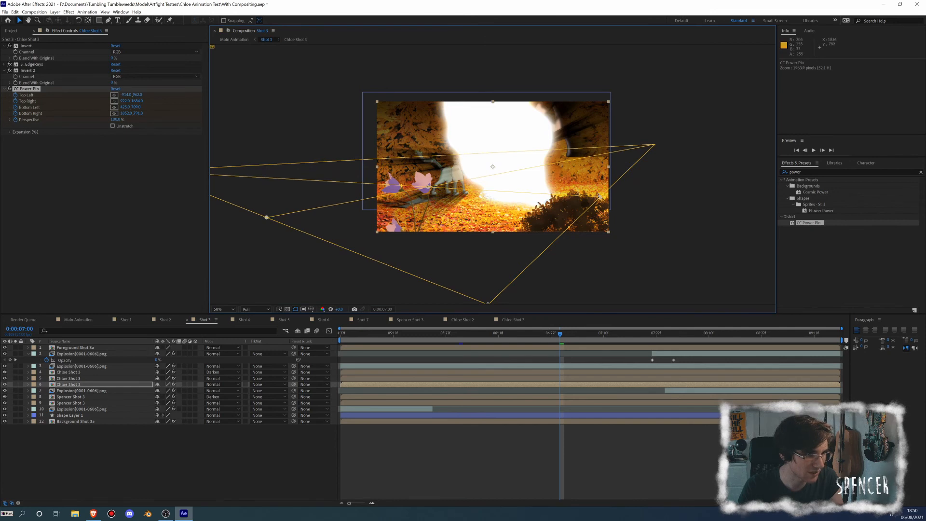
drag(600, 199, 613, 191)
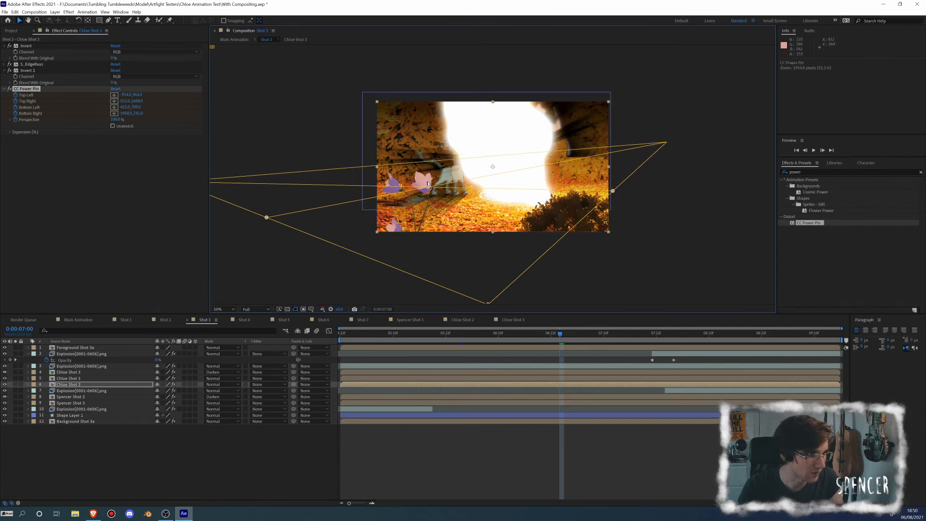
drag(430, 187, 443, 187)
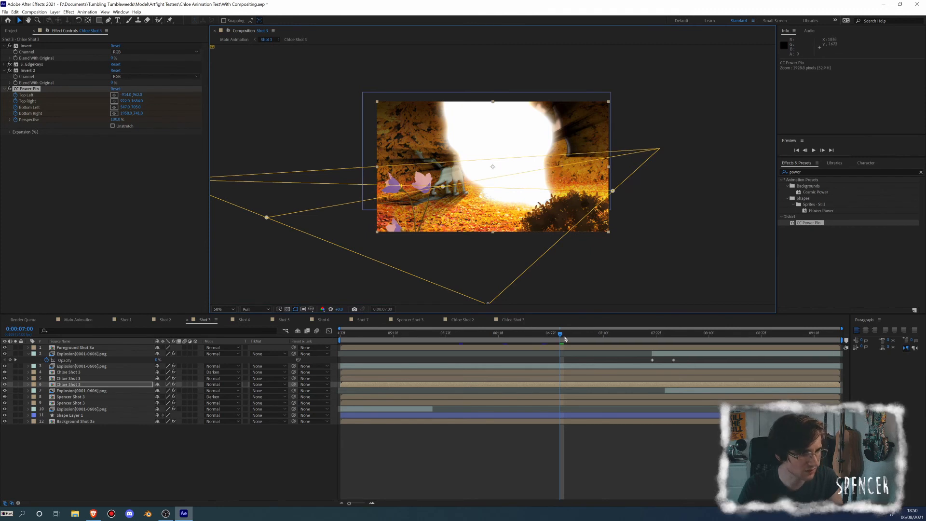
Step: At 0:00:06:22, adjust the bottom left, top right and top left power pins so the flipped copy slants away from the explosion
drag(560, 336, 551, 337)
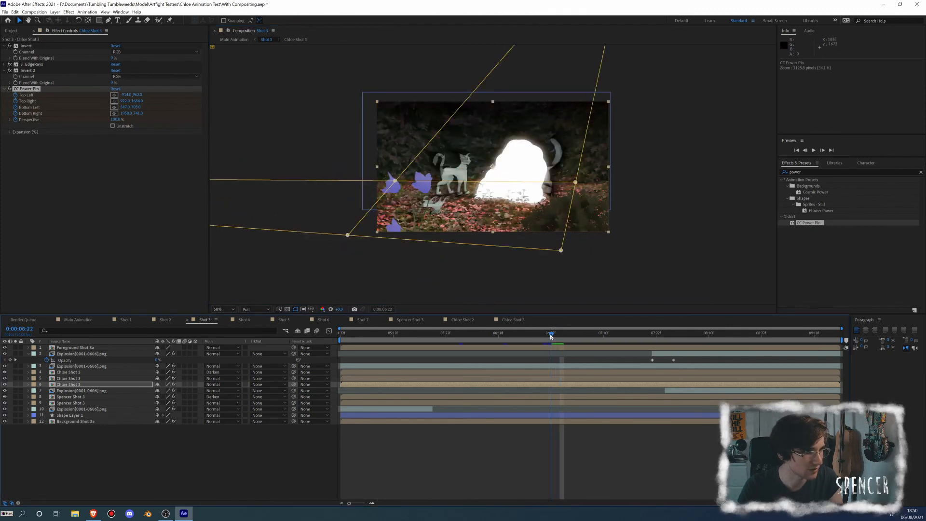
drag(397, 182, 419, 180)
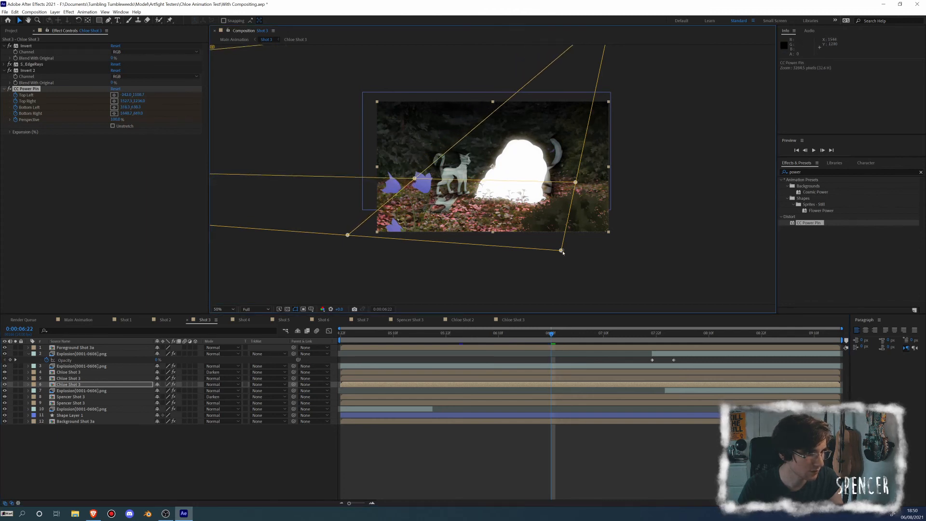
drag(563, 253, 552, 264)
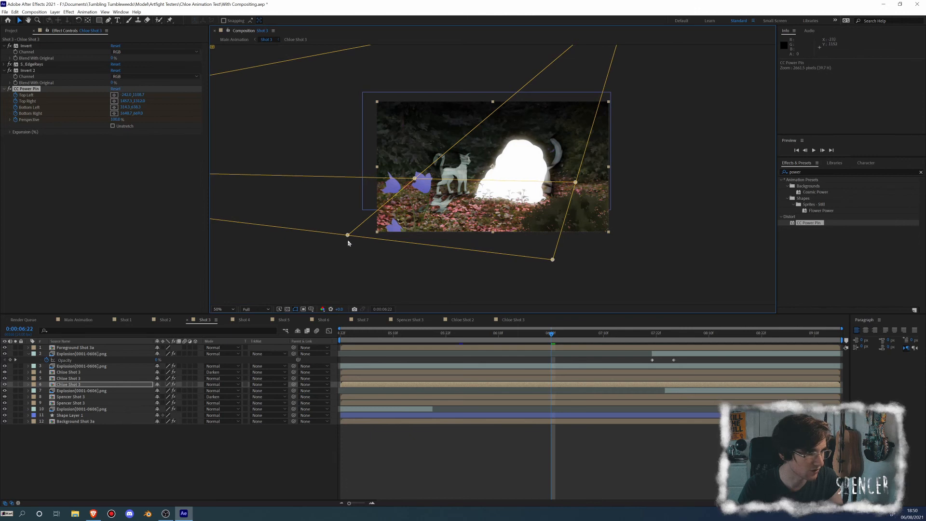
drag(347, 236, 355, 236)
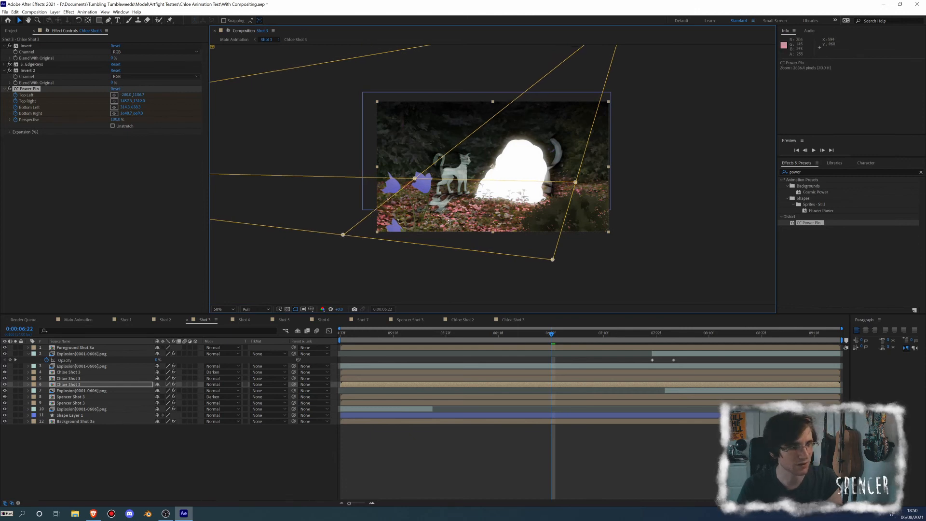
key(slash)
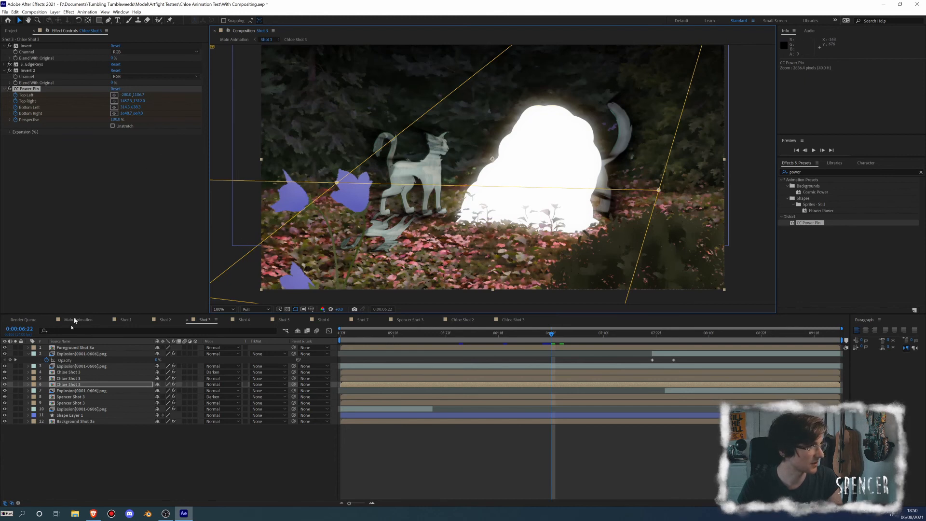
Step: Delete the Invert, S_EdgeRays and Invert 2 effects from the flipped Chloe Shot 3 copy, keeping only CC Power Pin
click(27, 47)
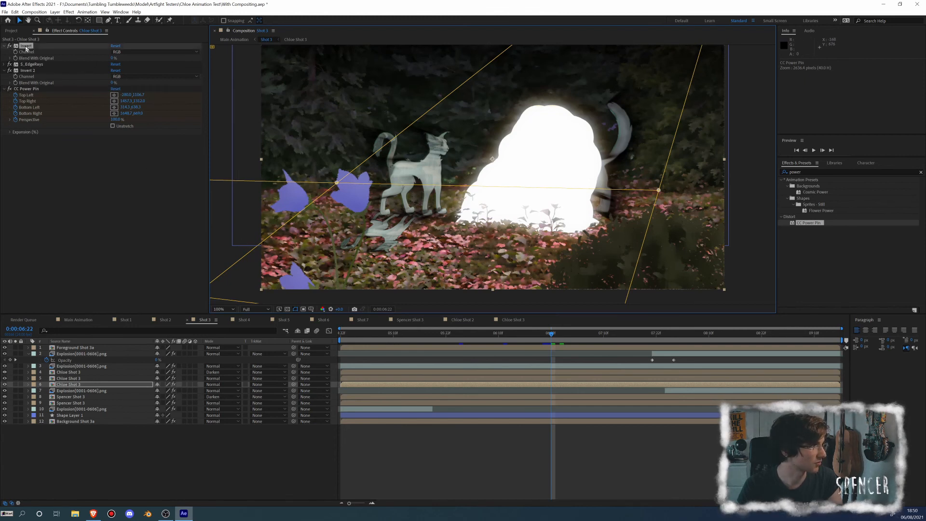
key(Delete)
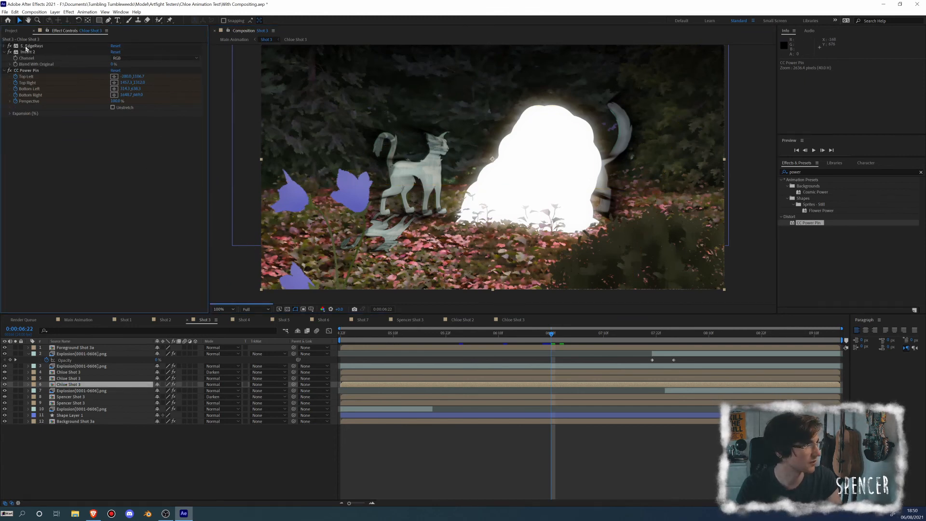
click(27, 47)
key(Delete)
click(27, 46)
key(Delete)
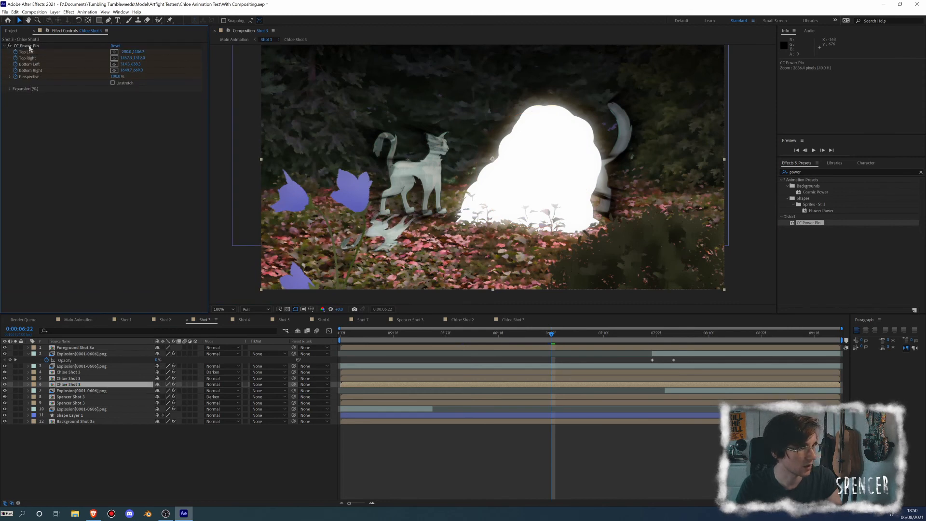
Step: Add Hue/Saturation to the flipped copy and set its Master Lightness to -100 to turn it black
click(805, 172)
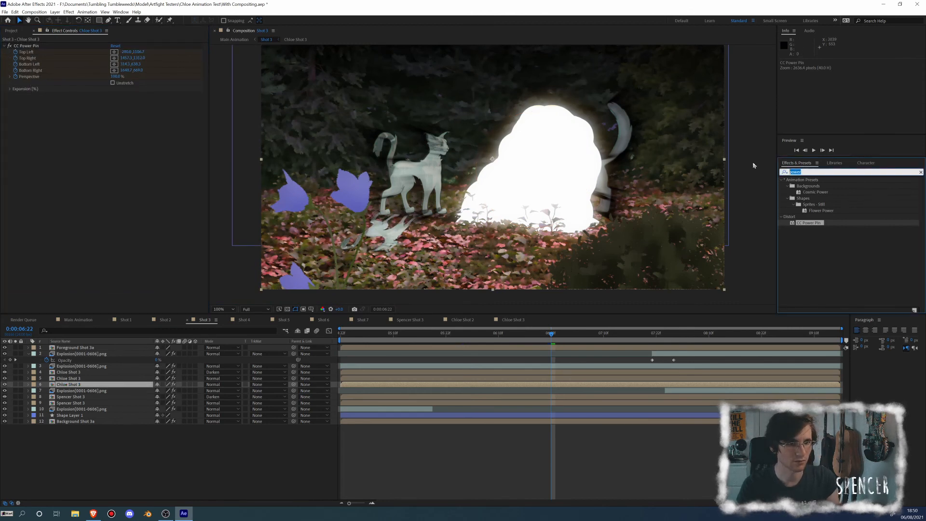
text(hue)
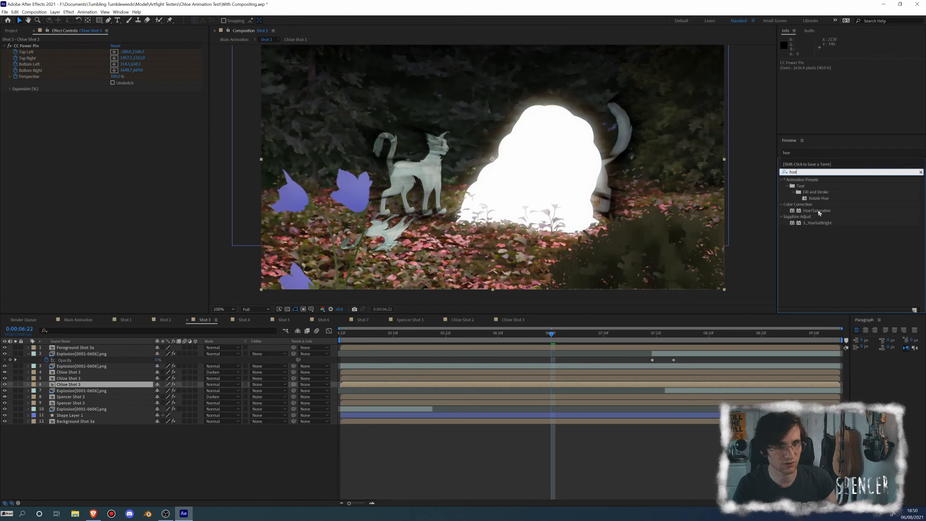
drag(817, 210, 20, 177)
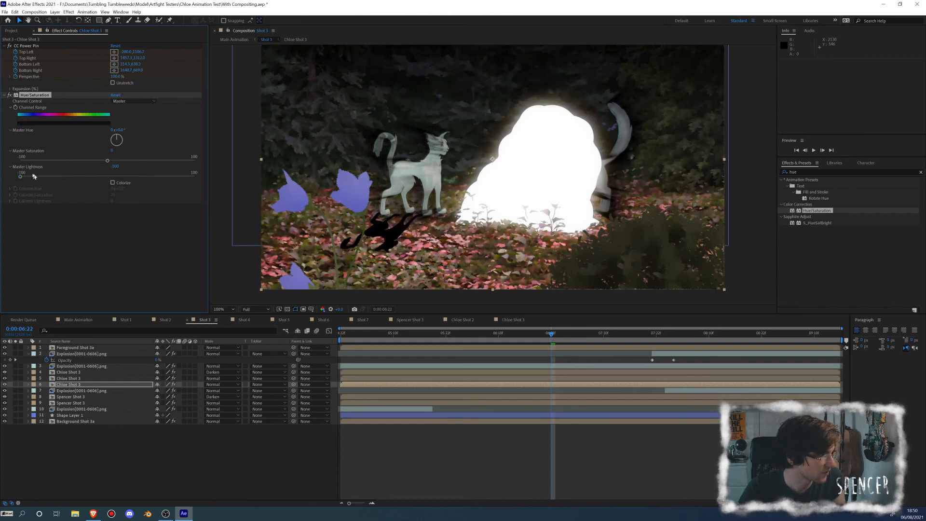
drag(23, 179, 31, 180)
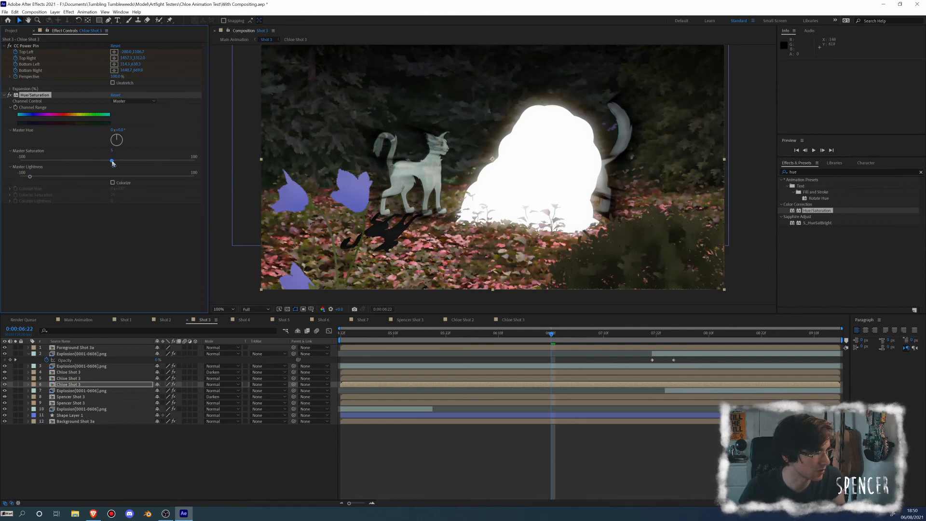
drag(31, 178, 14, 178)
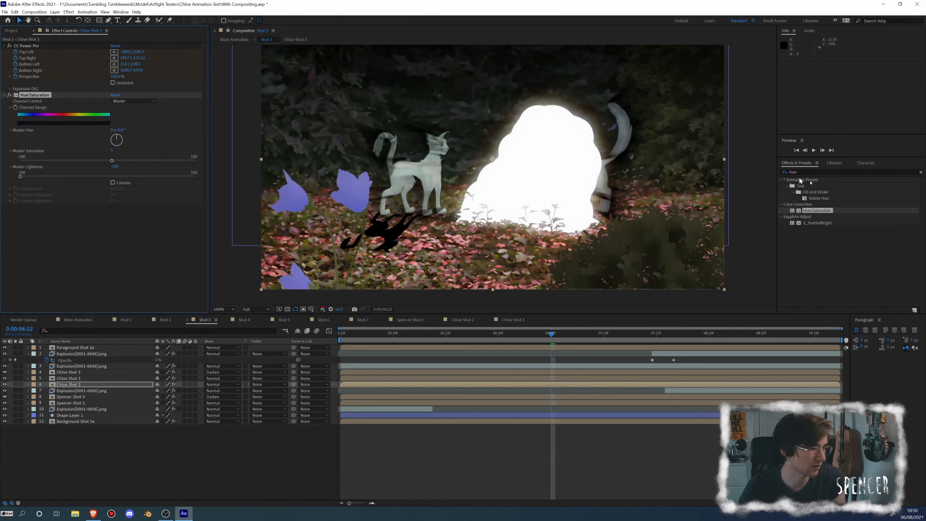
Step: Add Gaussian Blur (Legacy) to the black shadow copy and raise its Blurriness to soften the edges
click(818, 172)
key(BackSpace)
key(BackSpace)
key(BackSpace)
text(gau)
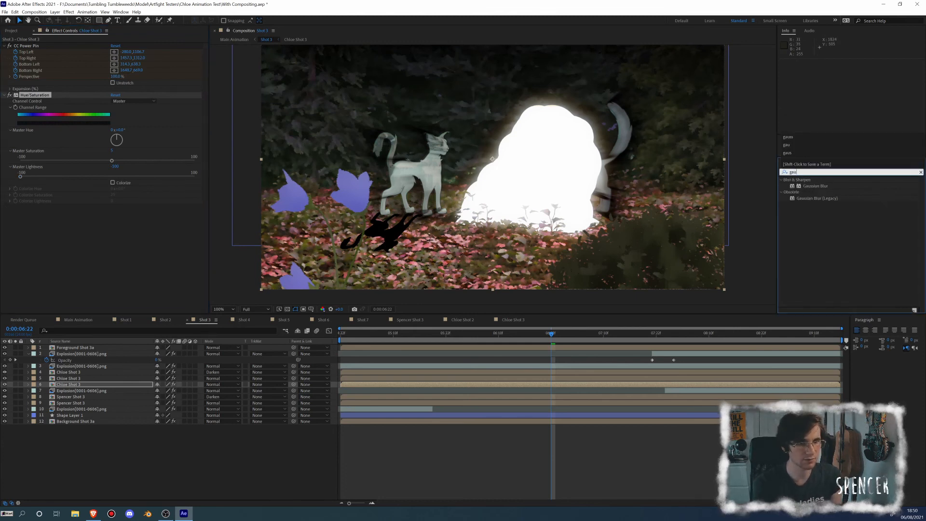
drag(815, 198, 63, 235)
drag(128, 209, 158, 206)
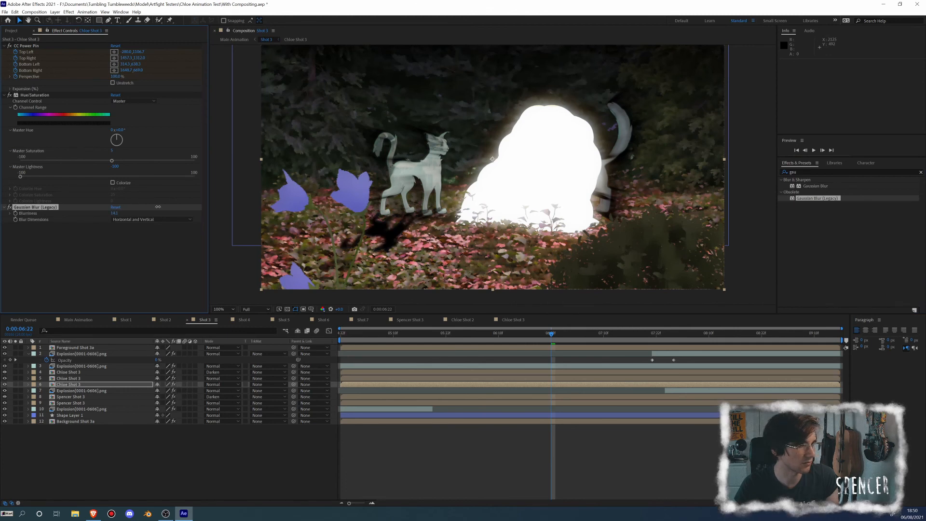
Step: Lower the opacity of the flipped Chloe Shot 3 shadow layer so it blends into the ground
click(72, 384)
key(t)
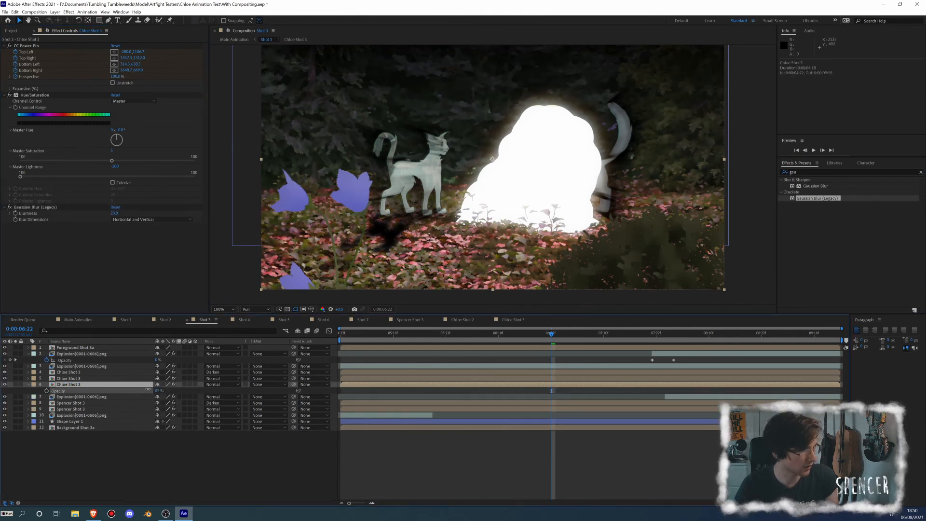
drag(149, 389, 143, 389)
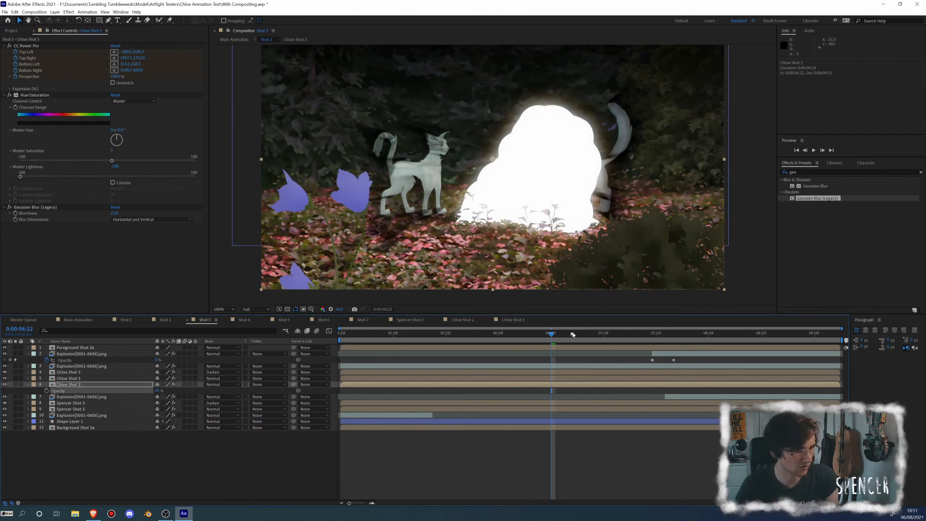
Step: Check the shadow from 0:00:06:06 through 0:00:07:14 in Shot 3 and save the project
click(481, 333)
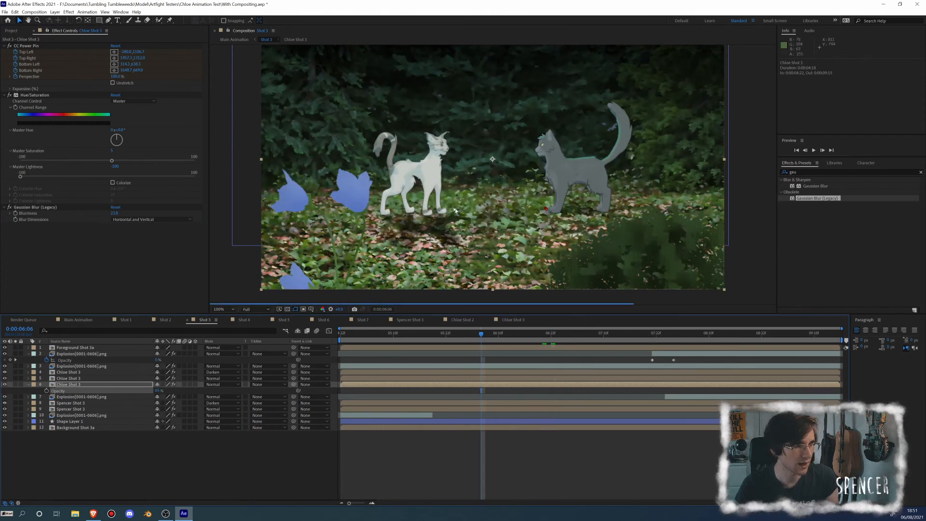
key(comma)
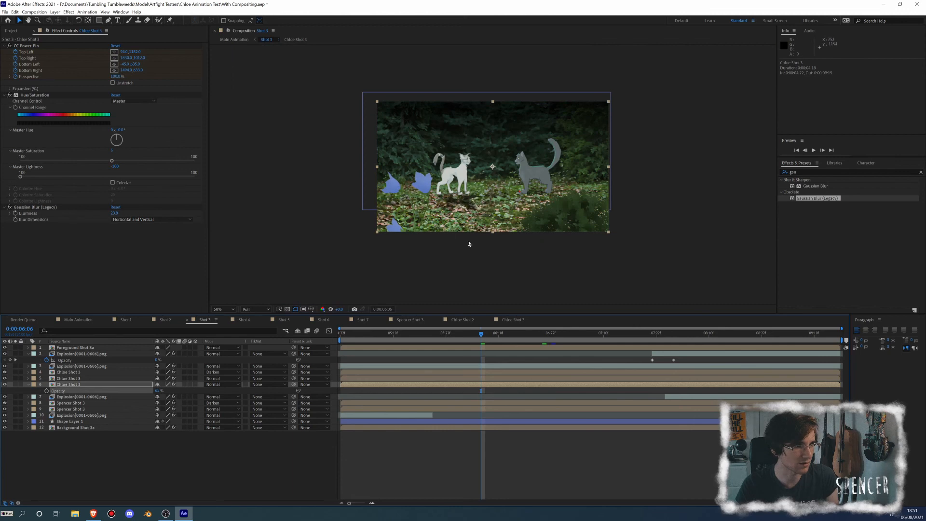
drag(481, 333, 621, 334)
key(period)
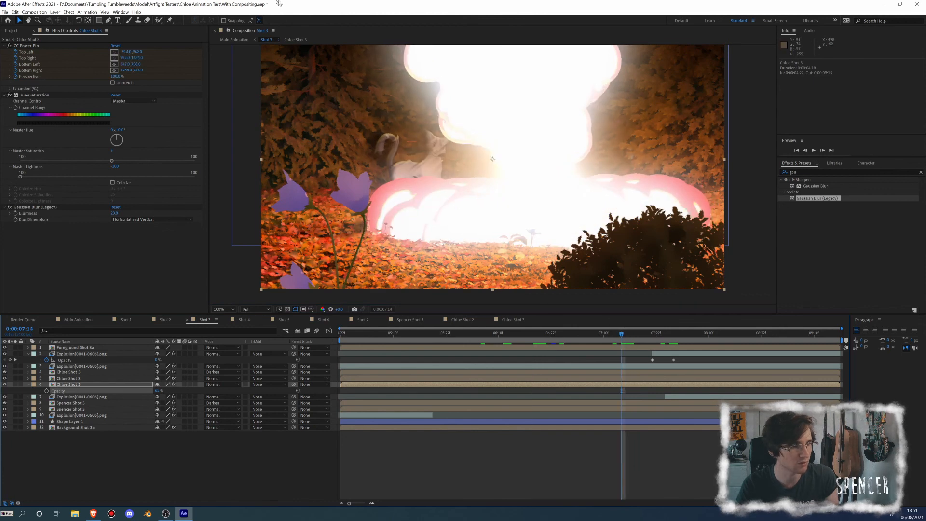
key(ctrl+s)
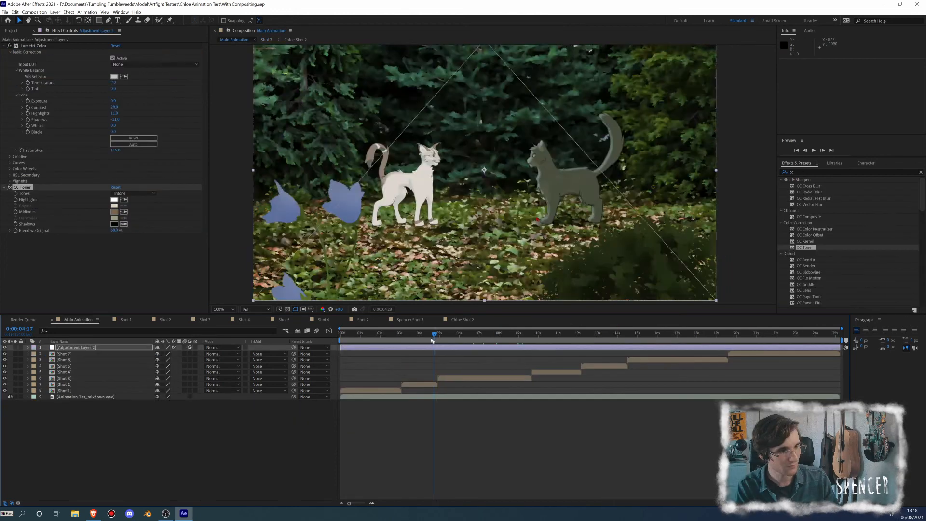
Step: Delete the Lumetri Color and CC Toner effects from Adjustment Layer 2 in Main Animation and save the project
drag(432, 343, 421, 344)
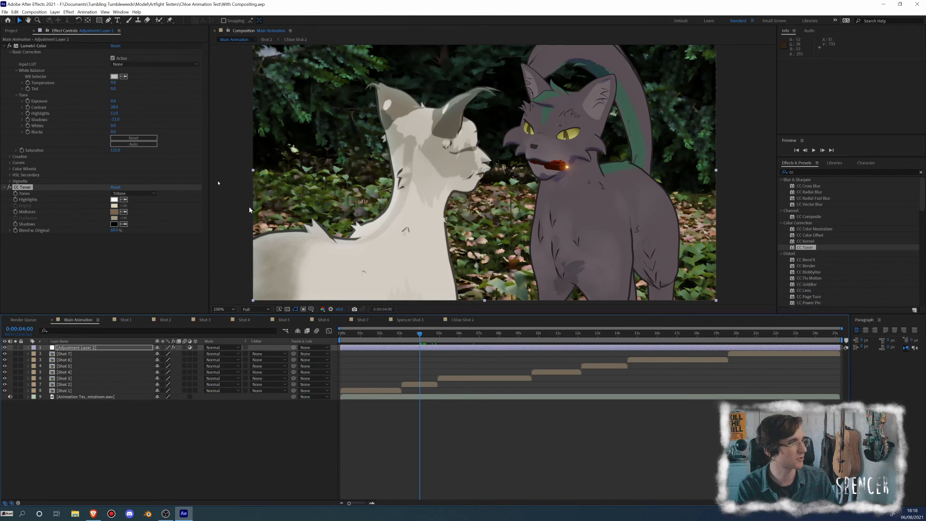
click(46, 47)
key(Delete)
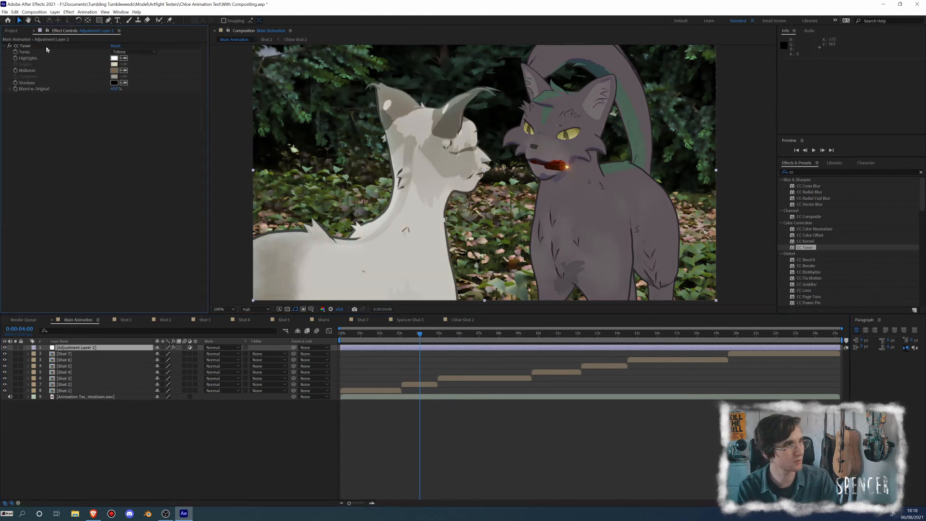
key(Delete)
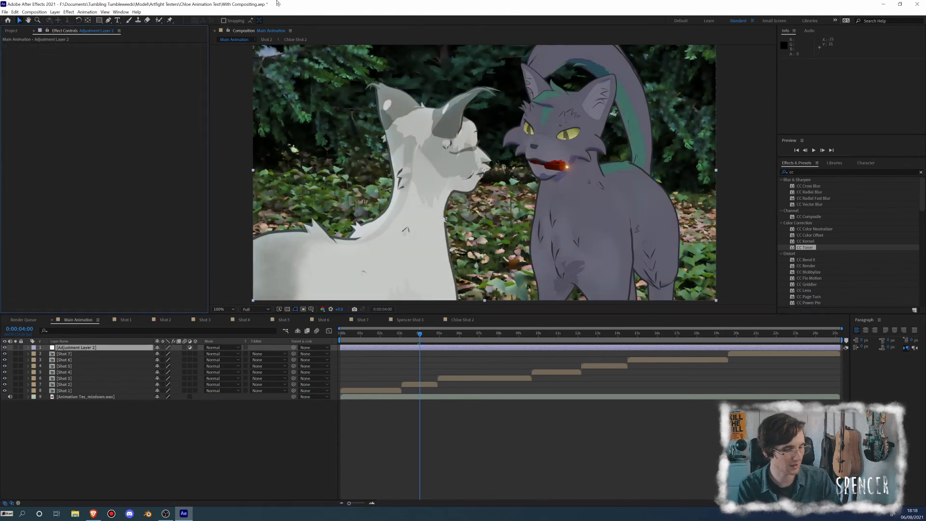
key(ctrl+s)
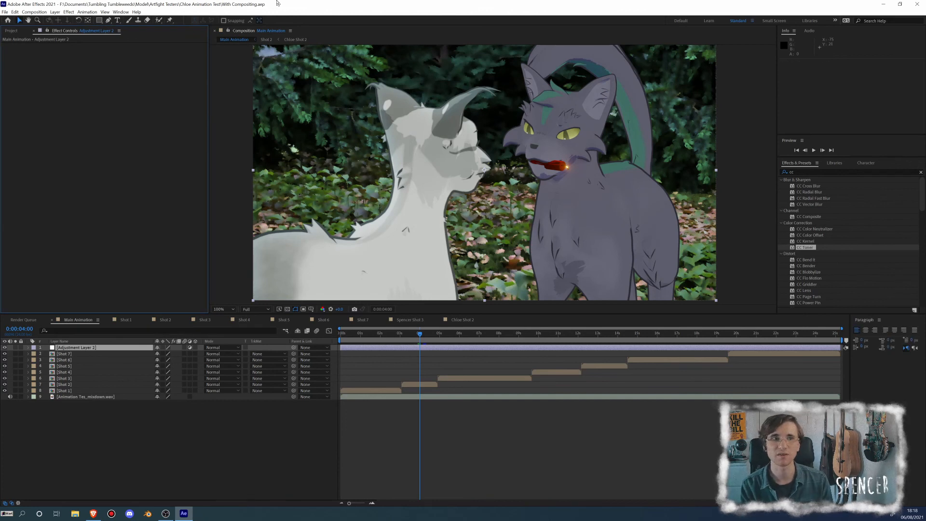